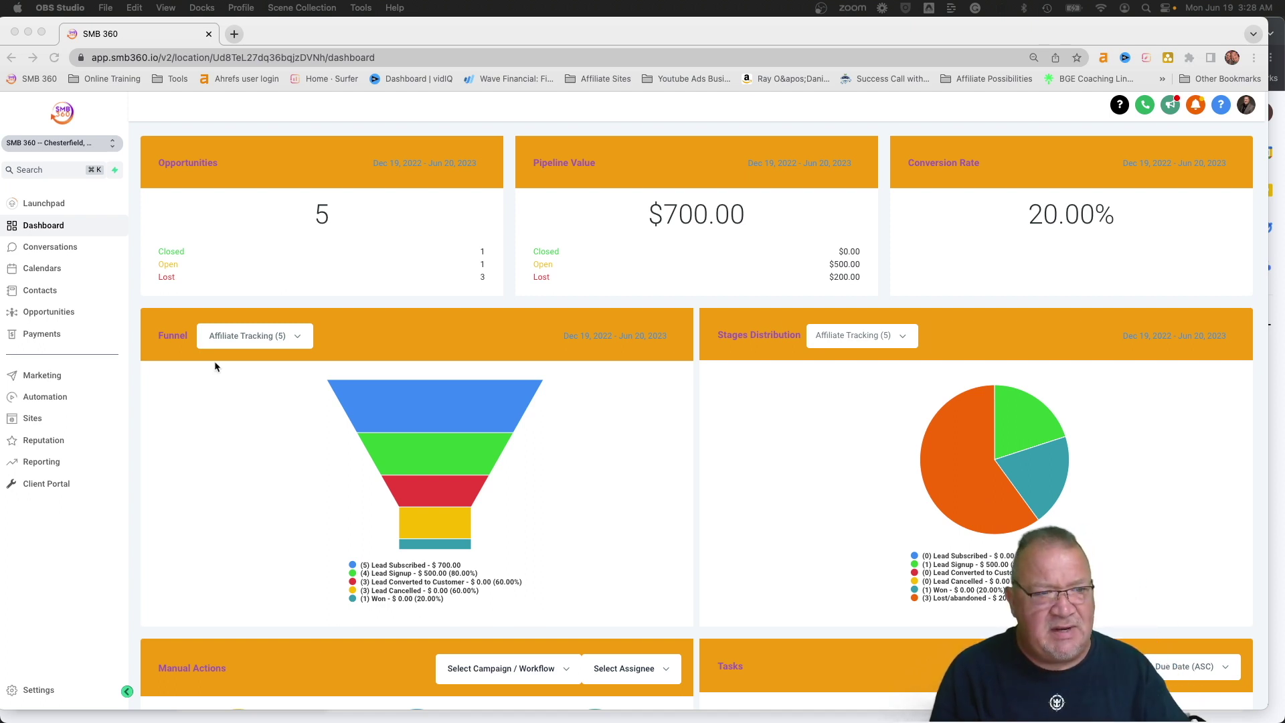
Open the membership products of Sites and review the lesson outline of the Highlevel Training product
{"action": "left_click", "coordinate": [35, 418]}
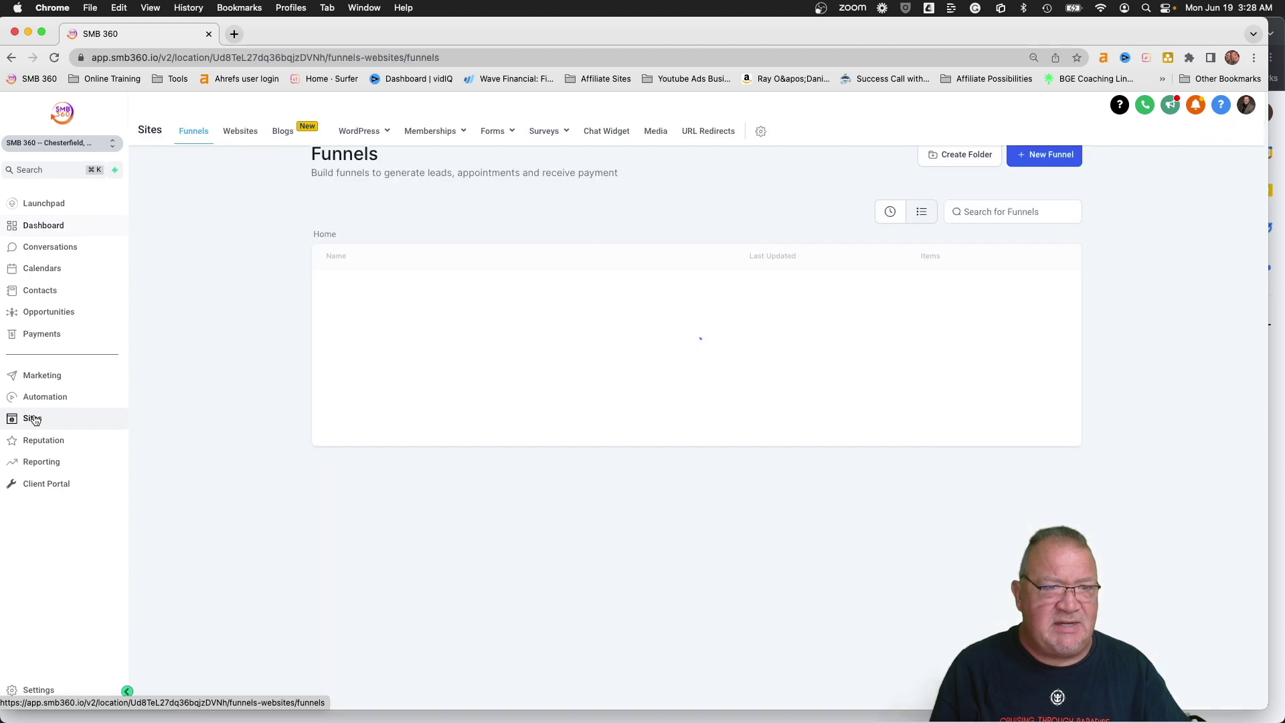
{"action": "mouse_move", "coordinate": [436, 135]}
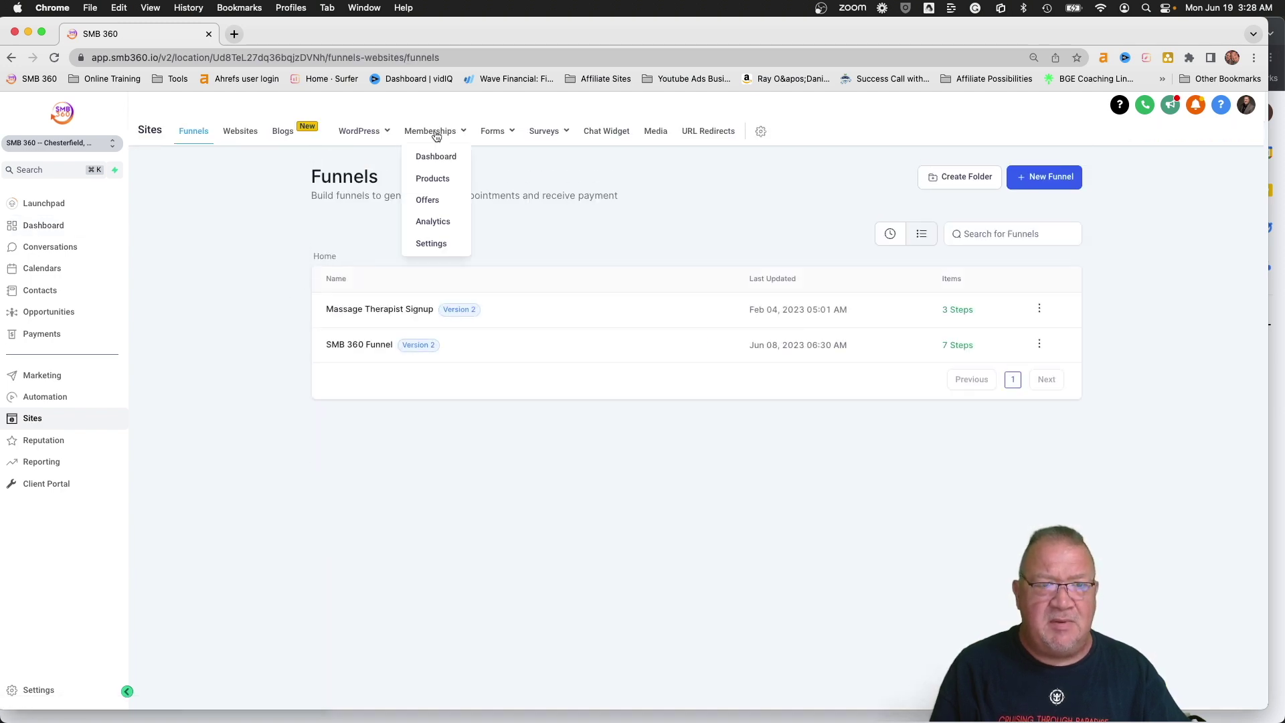
{"action": "left_click", "coordinate": [432, 179]}
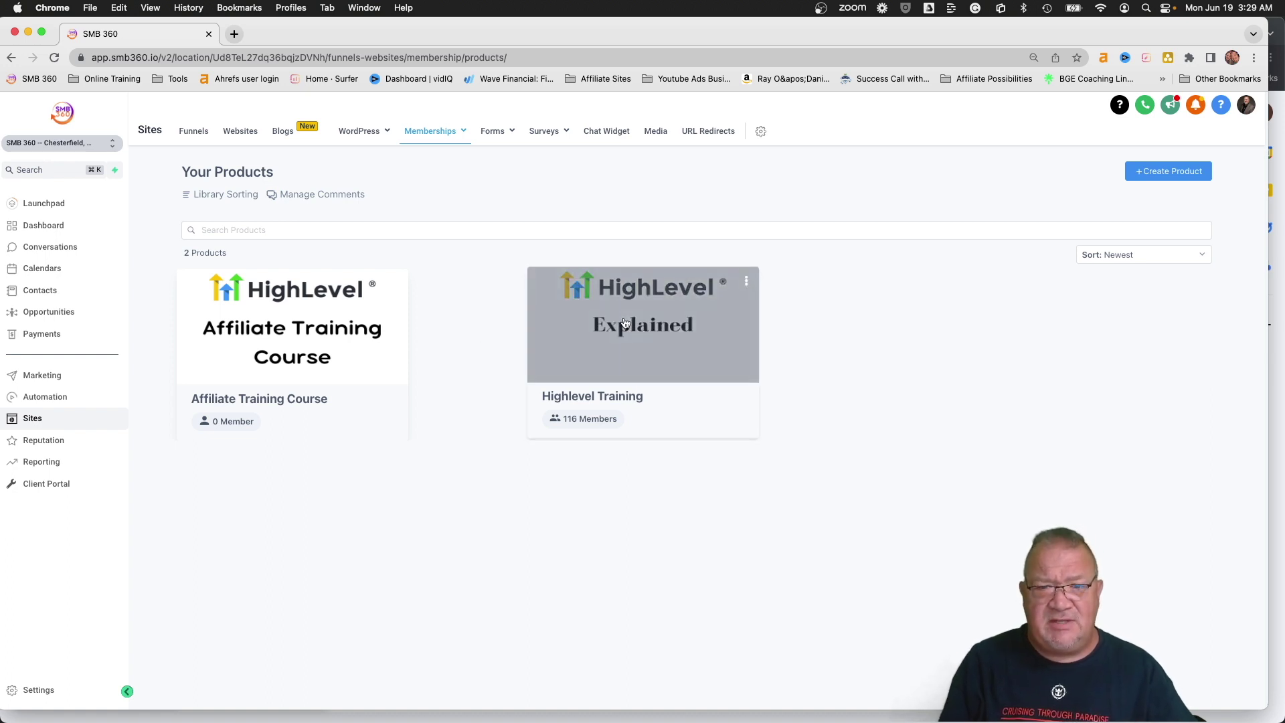
{"action": "left_click", "coordinate": [636, 336]}
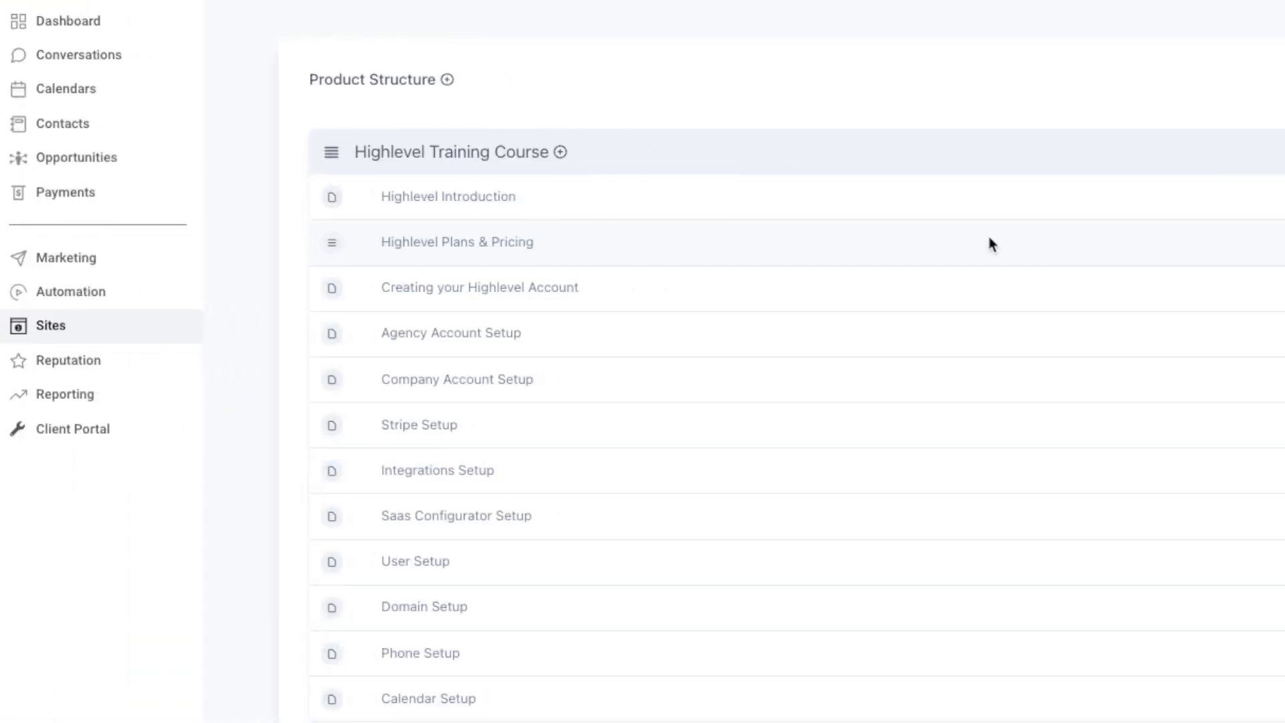
{"action": "scroll", "coordinate": [627, 366], "scroll_direction": "down", "scroll_amount": 3}
{"action": "scroll", "coordinate": [991, 243], "scroll_direction": "up", "scroll_amount": 3}
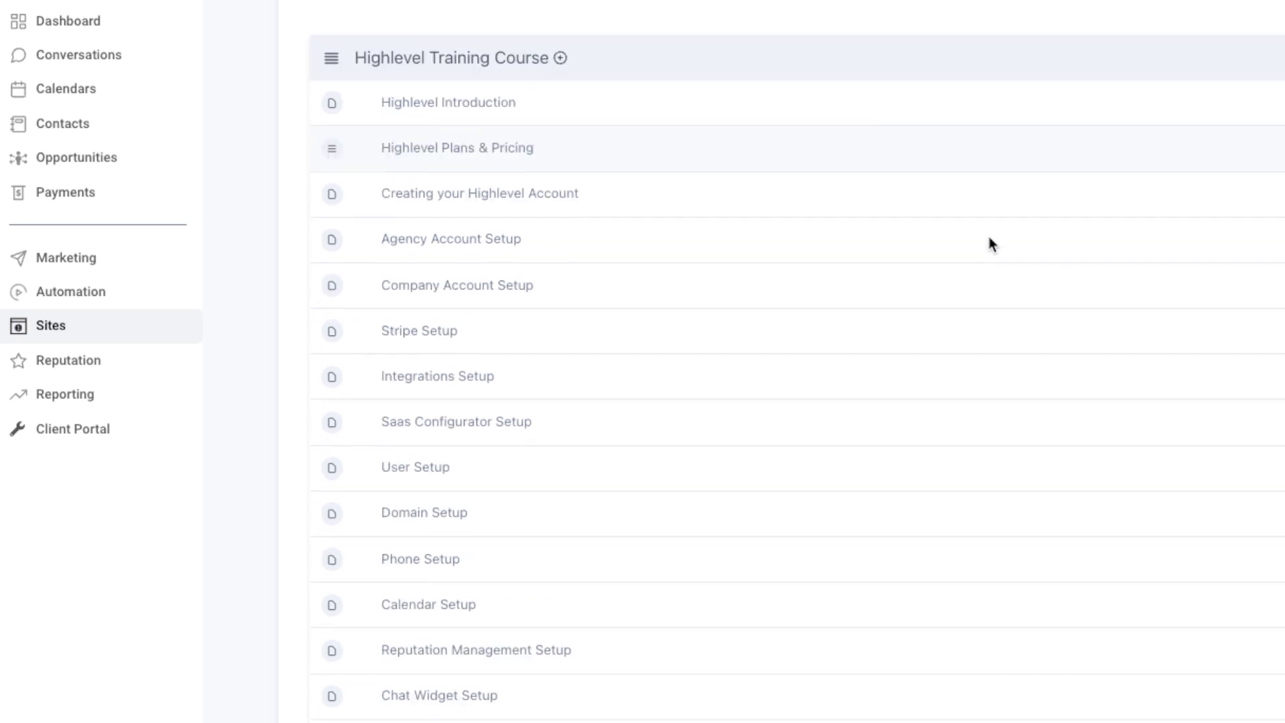
{"action": "scroll", "coordinate": [750, 222], "scroll_direction": "down", "scroll_amount": 3}
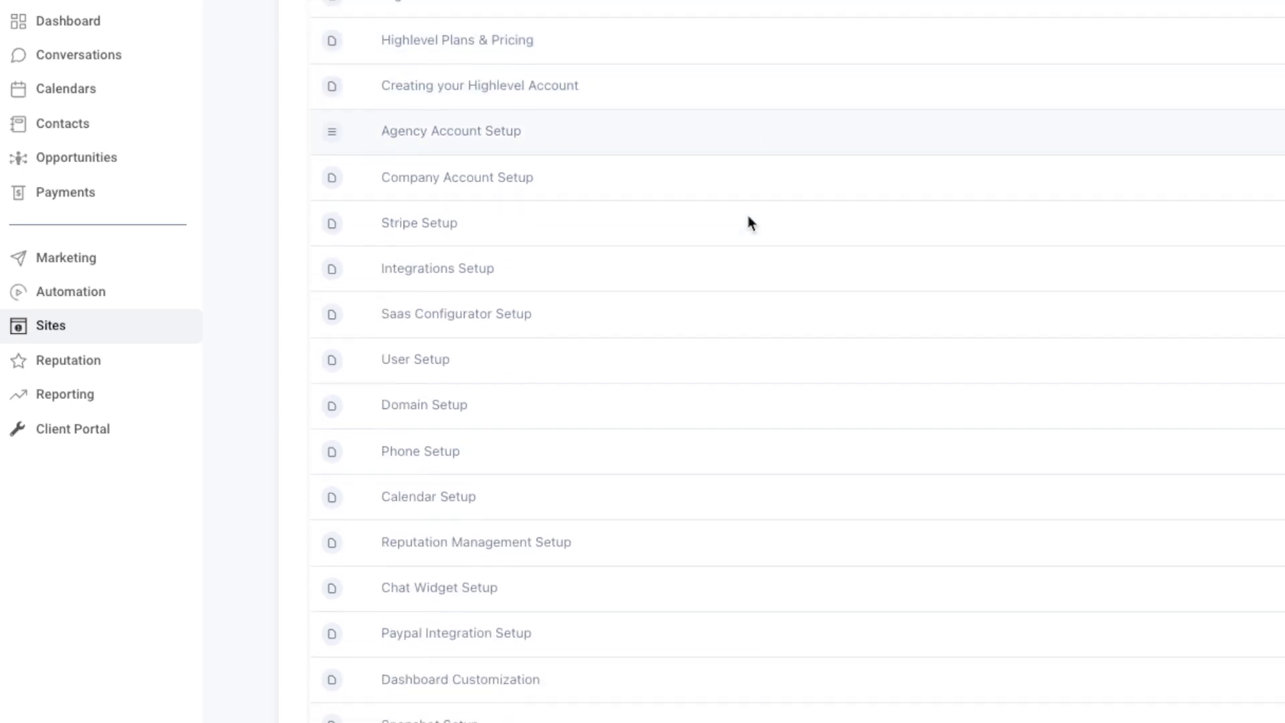
{"action": "scroll", "coordinate": [751, 222], "scroll_direction": "up", "scroll_amount": 4}
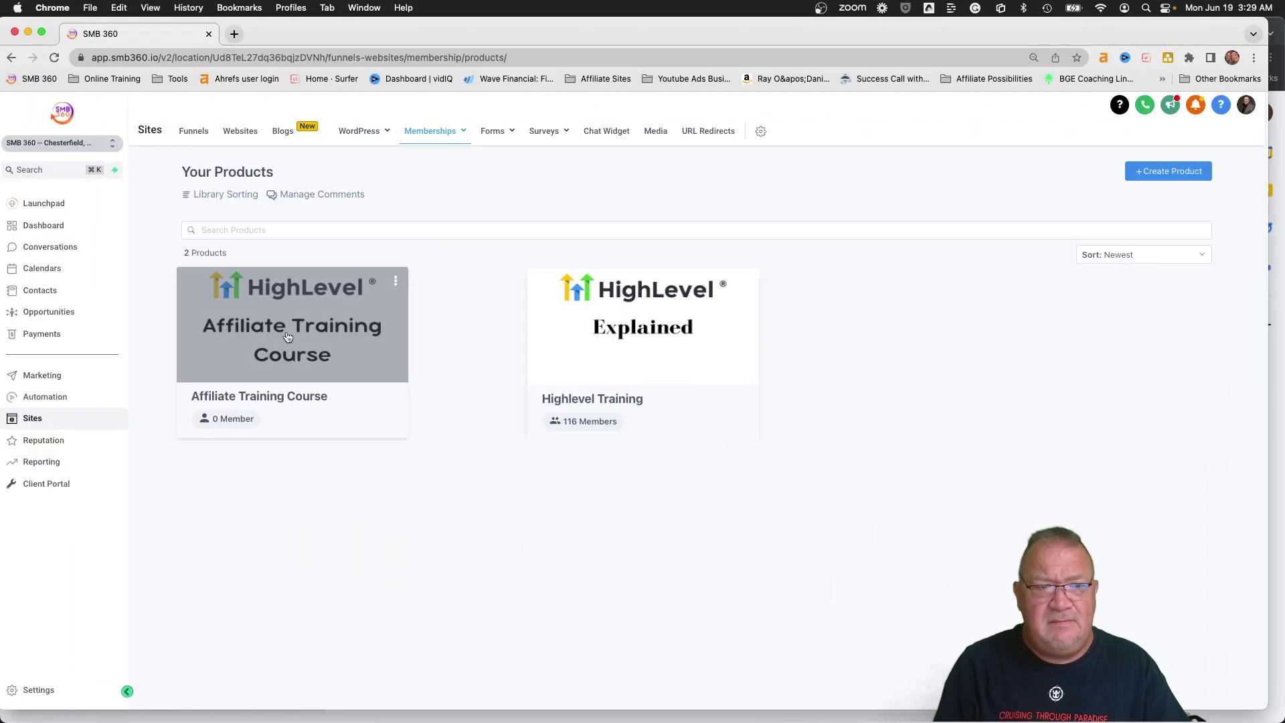
Review the Affiliate Training Course product's outline and return to the product list
{"action": "left_click", "coordinate": [282, 332]}
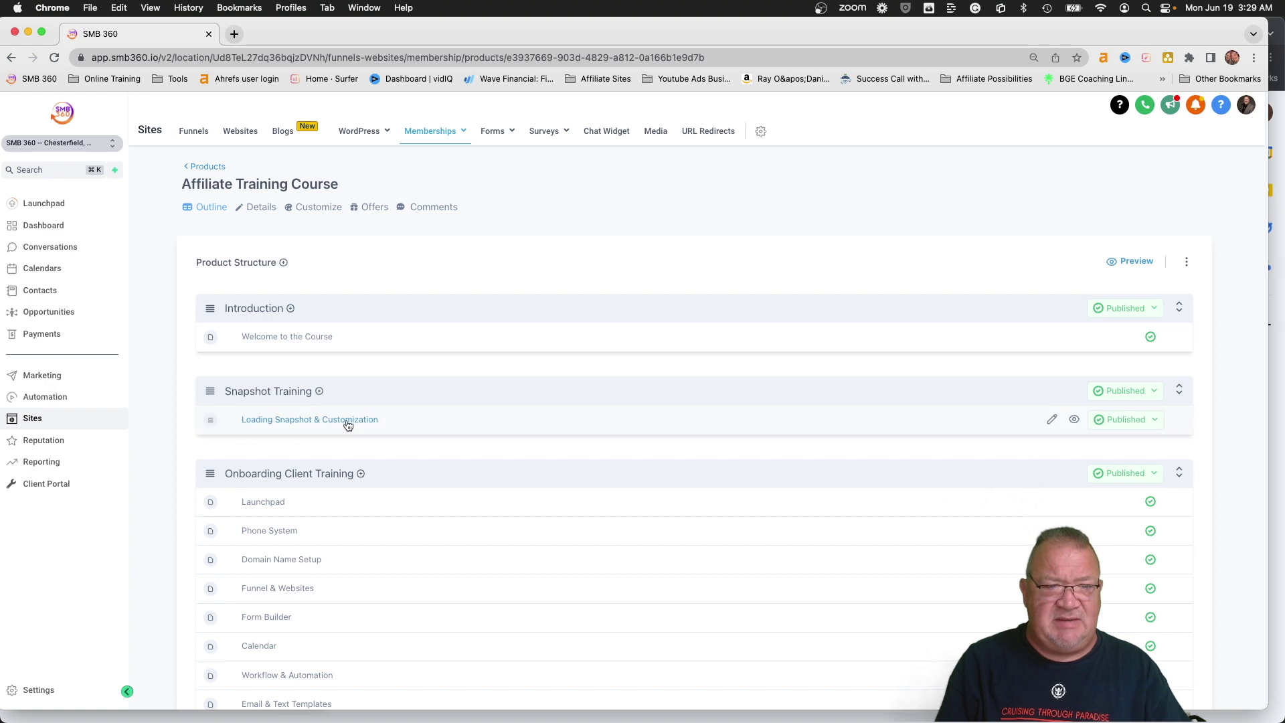
{"action": "scroll", "coordinate": [355, 435], "scroll_direction": "down", "scroll_amount": 2}
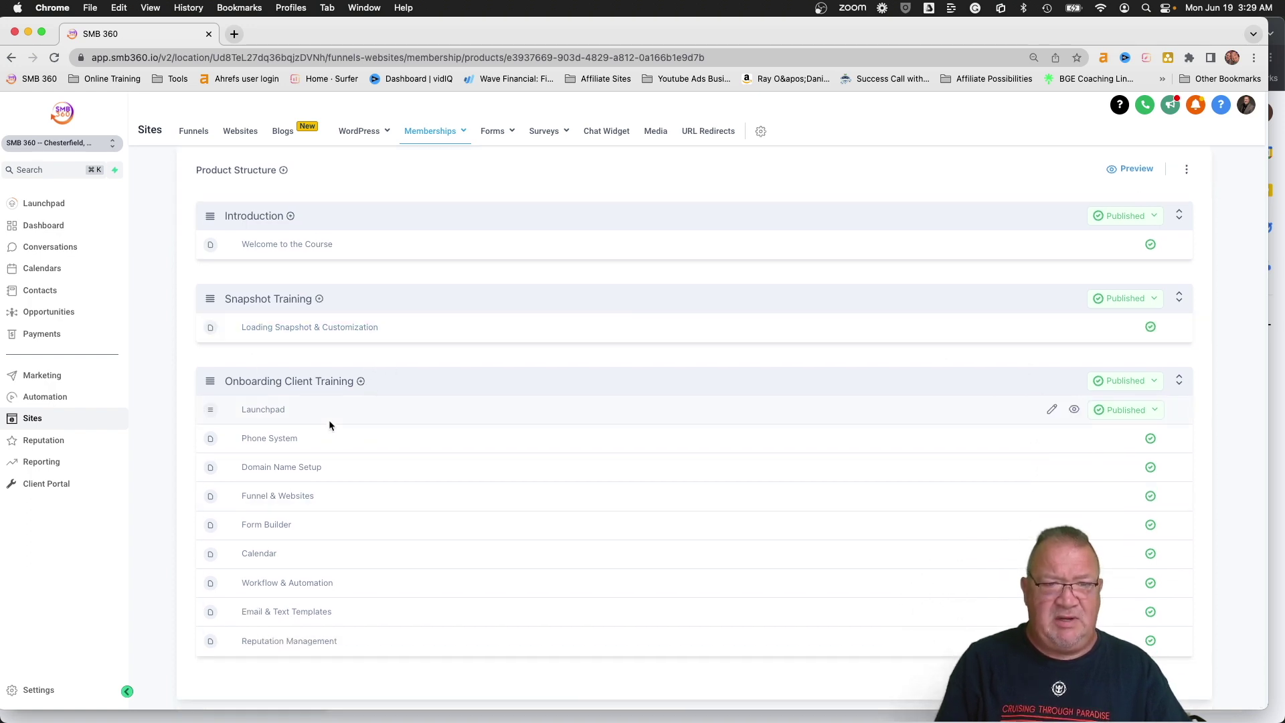
{"action": "scroll", "coordinate": [328, 419], "scroll_direction": "up", "scroll_amount": 2}
{"action": "left_click", "coordinate": [204, 166]}
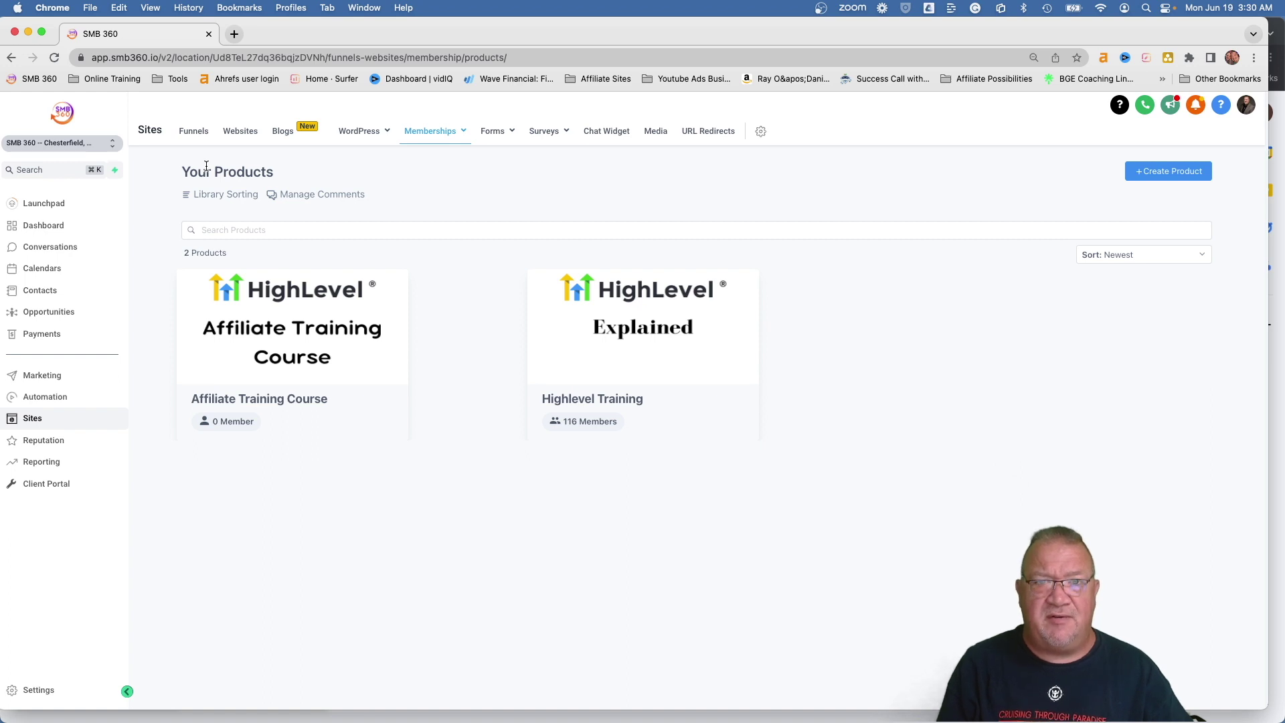
Review the Highlevel Masterclass offer and the blank new-offer form in the membership offers
{"action": "mouse_move", "coordinate": [429, 132]}
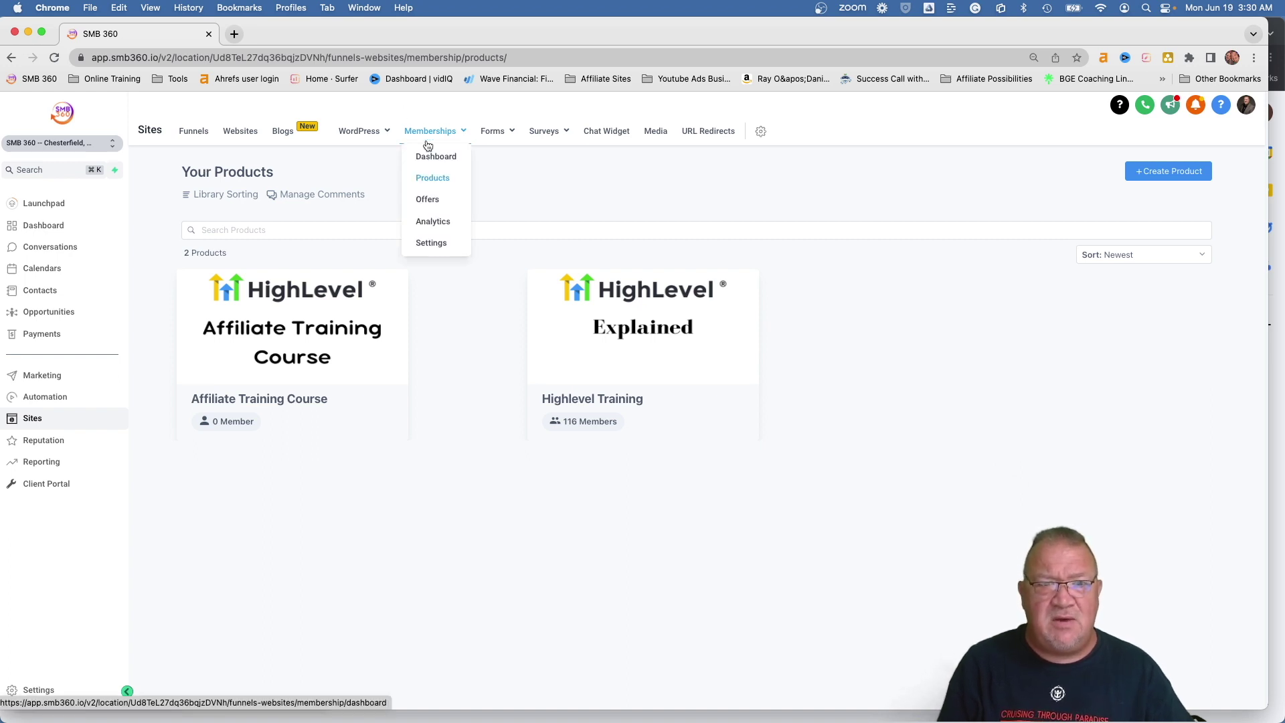
{"action": "left_click", "coordinate": [428, 201]}
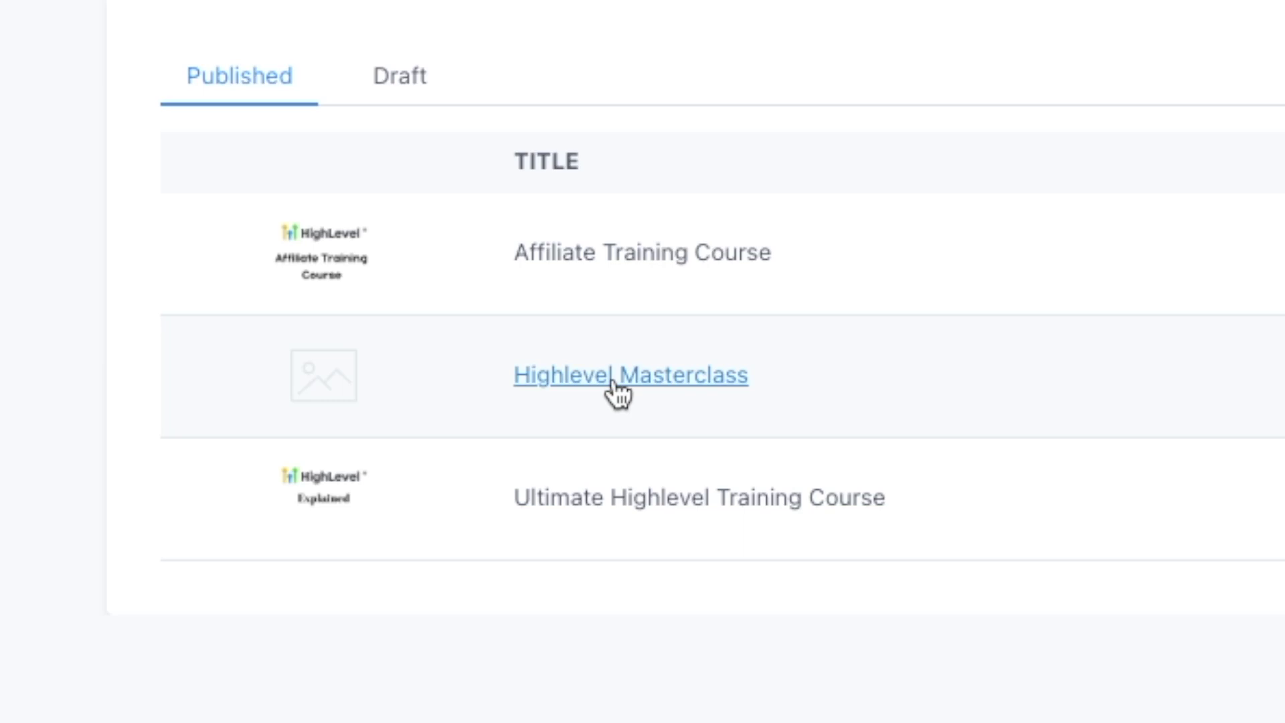
{"action": "left_click", "coordinate": [614, 388]}
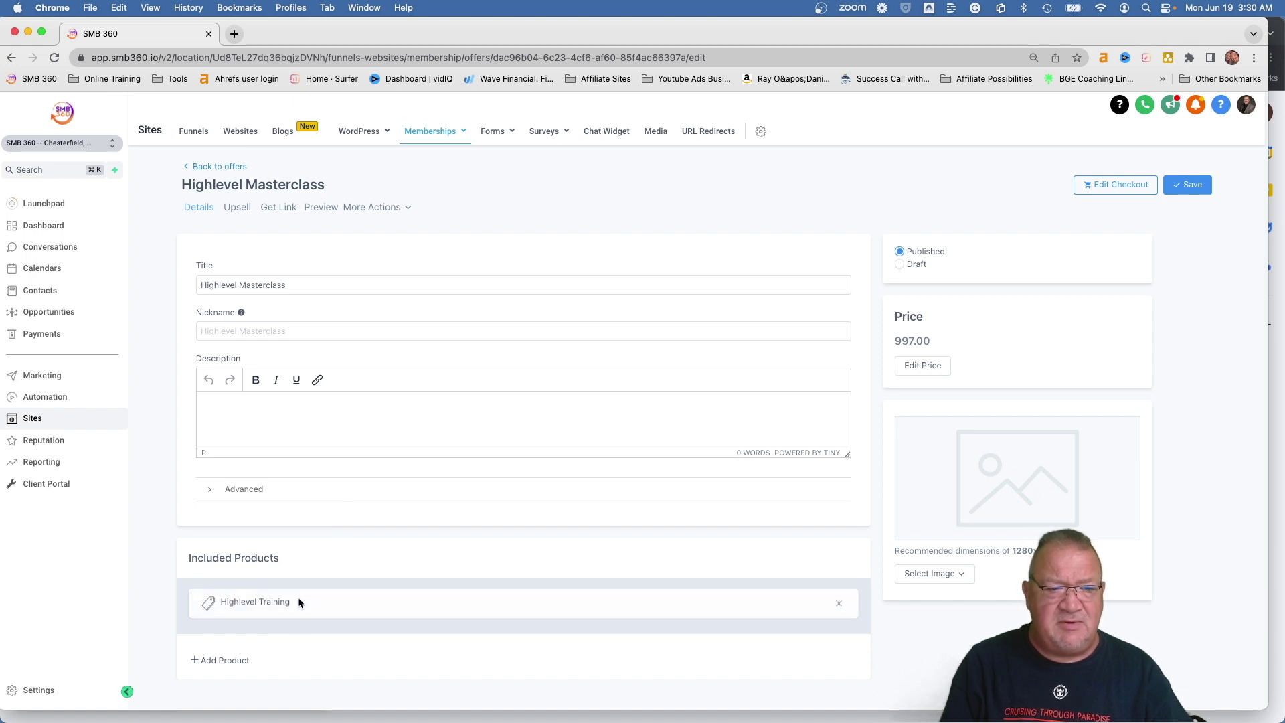
{"action": "left_click", "coordinate": [210, 167]}
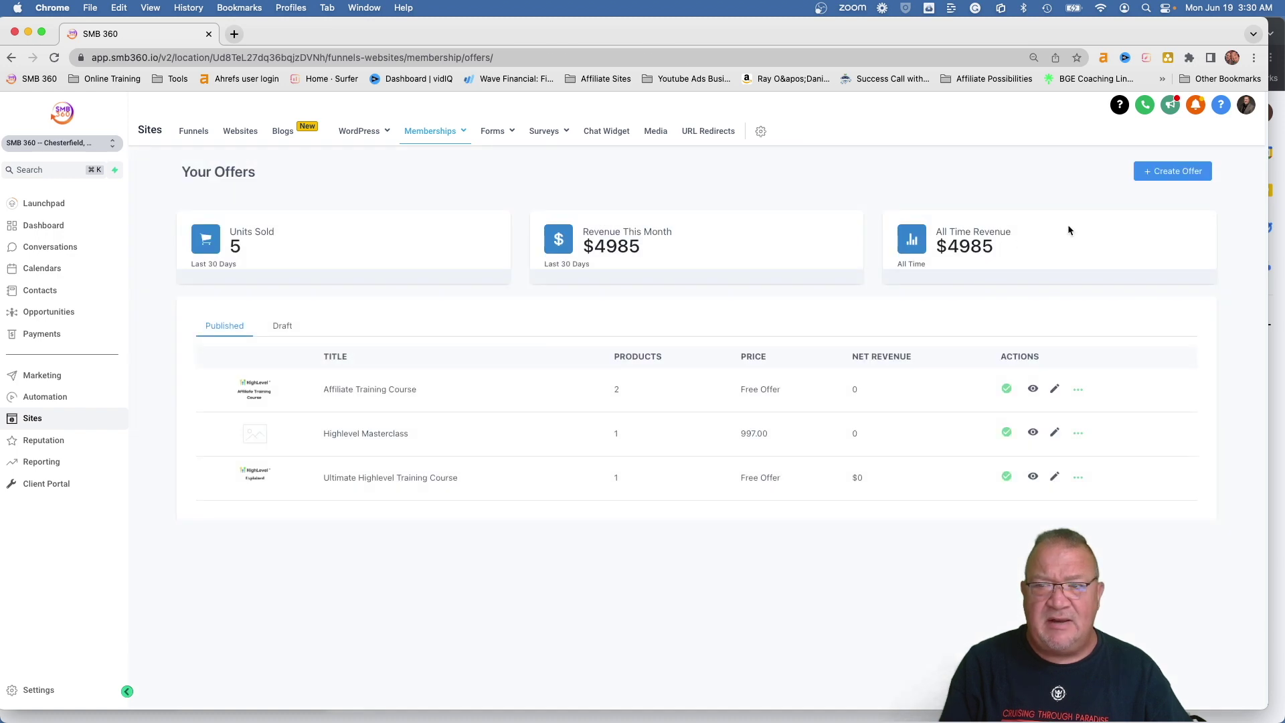
{"action": "left_click", "coordinate": [1168, 172]}
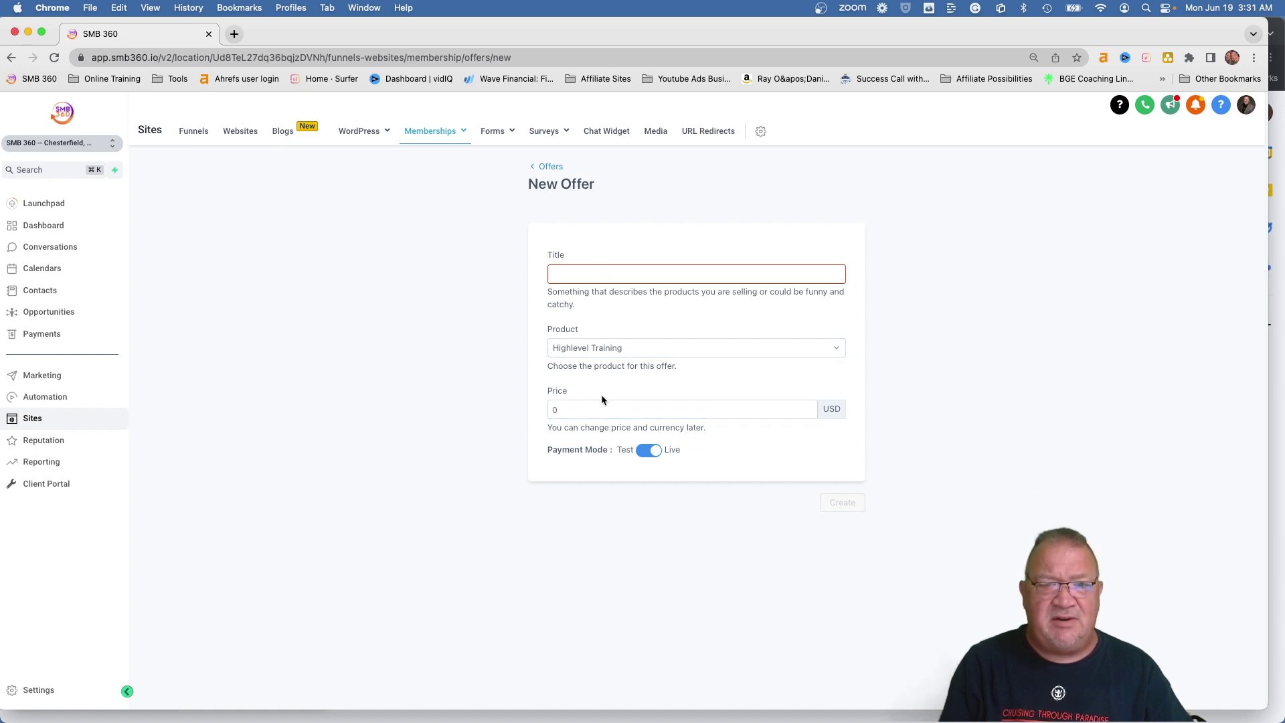
{"action": "left_click", "coordinate": [550, 166]}
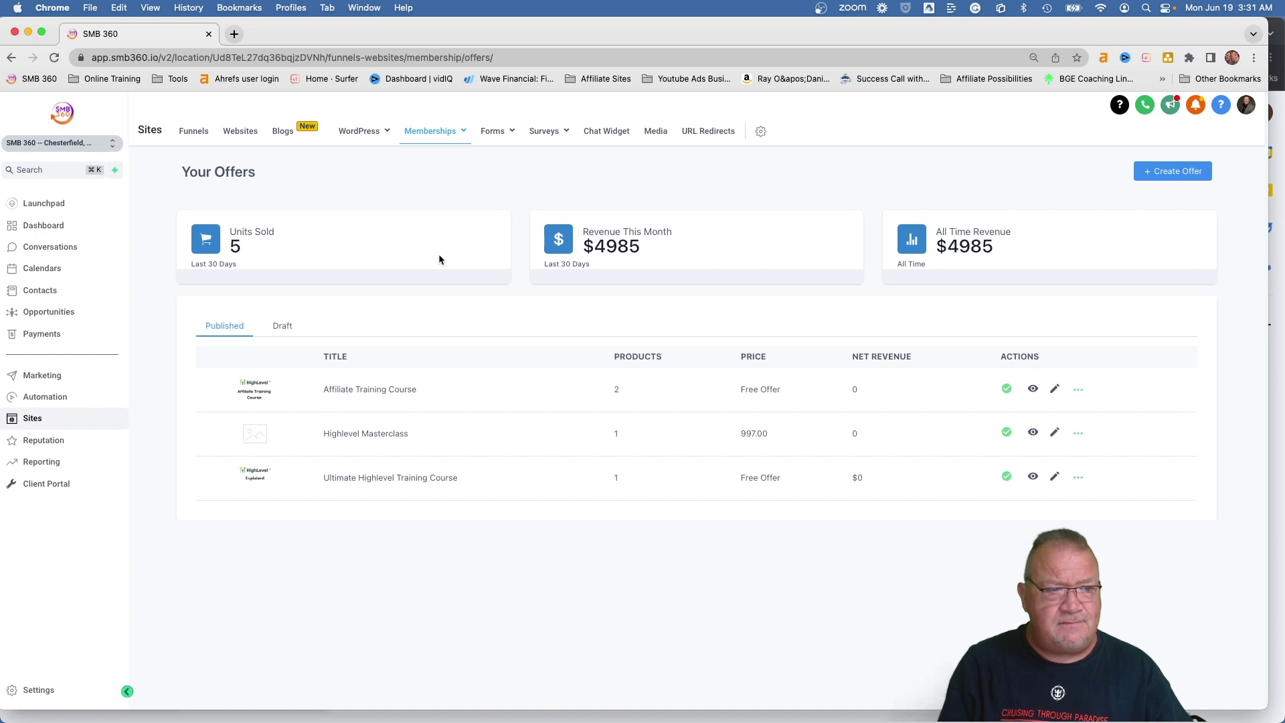
Start a new funnel from templates and search the template library for "member"
{"action": "left_click", "coordinate": [186, 140]}
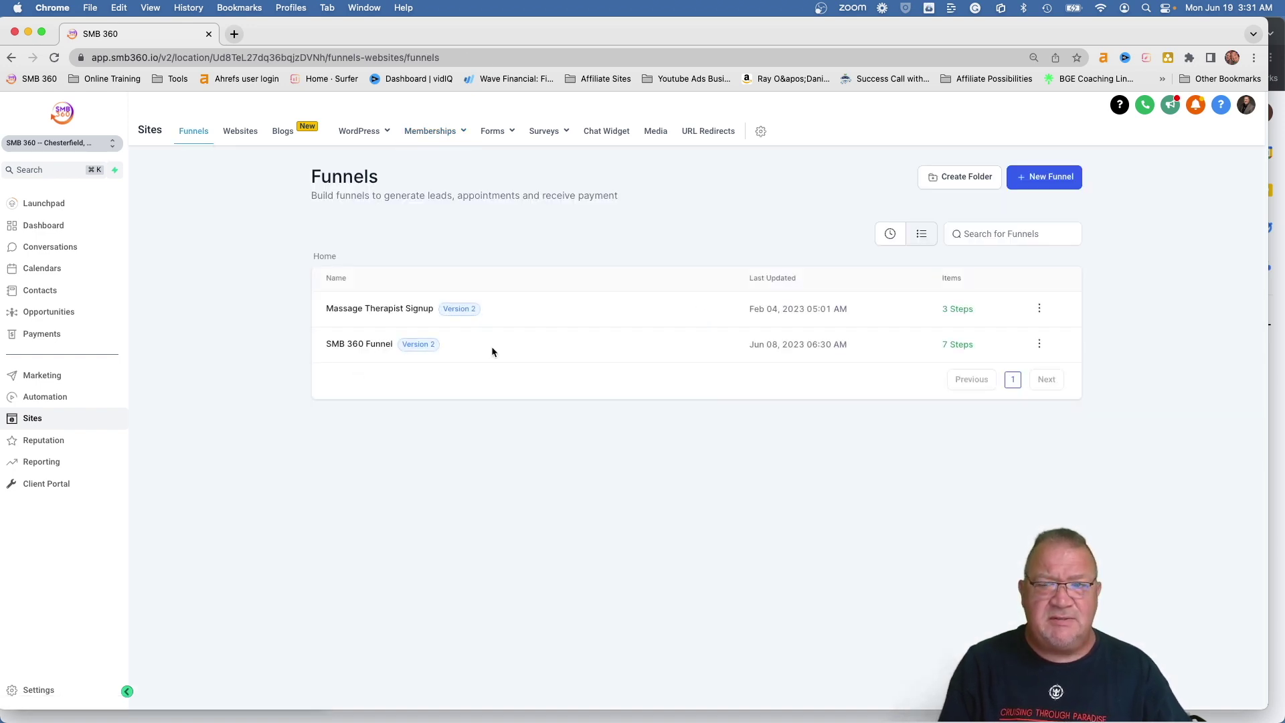
{"action": "left_click", "coordinate": [1043, 186]}
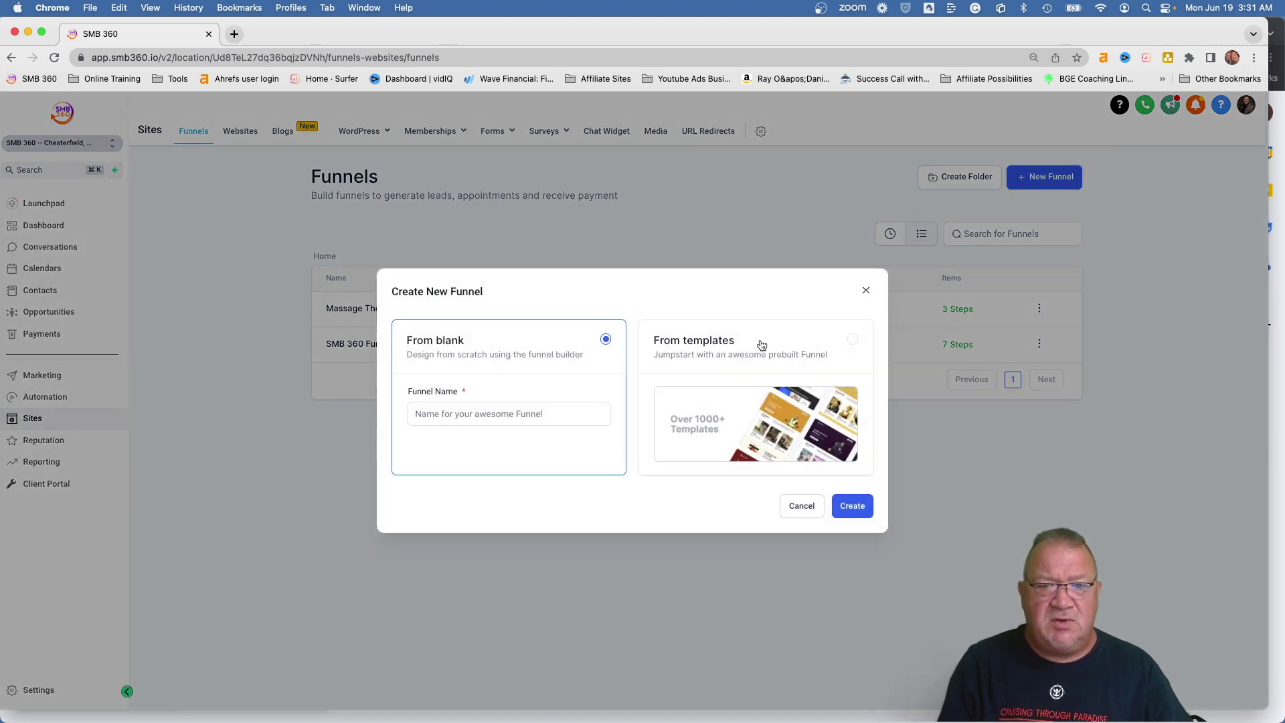
{"action": "left_click", "coordinate": [852, 339]}
{"action": "left_click", "coordinate": [850, 506]}
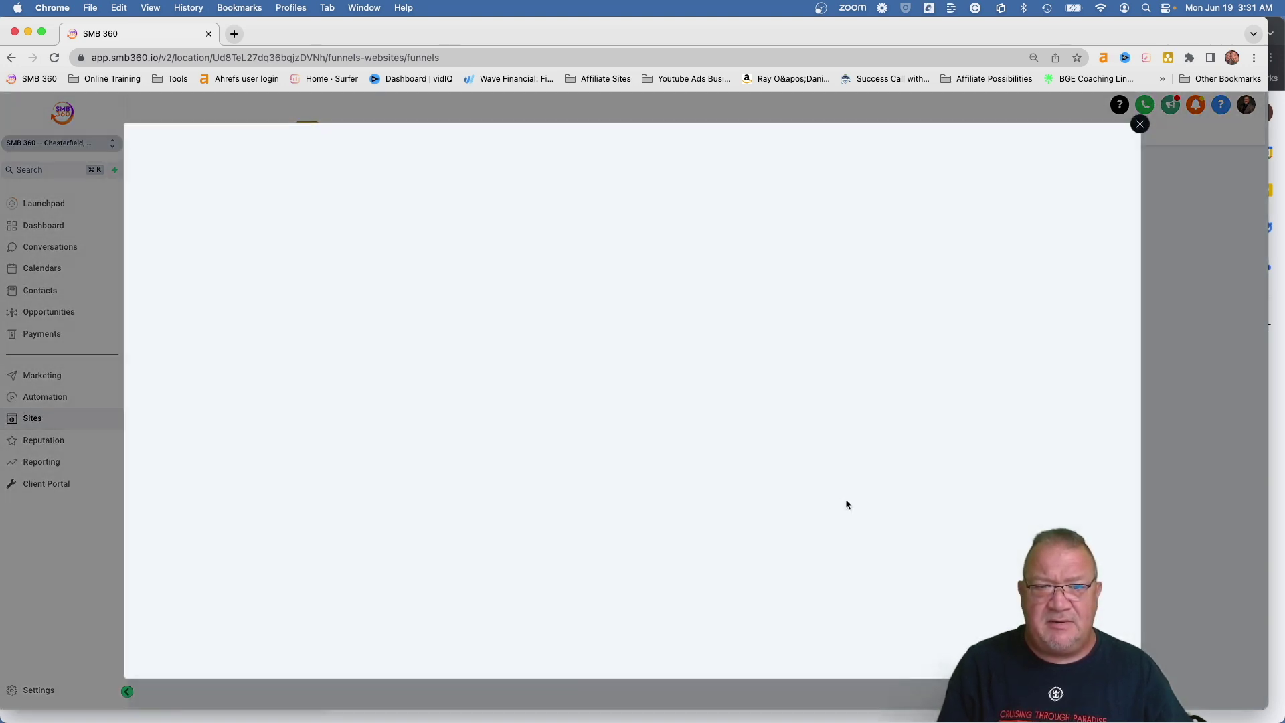
{"action": "left_click", "coordinate": [866, 206]}
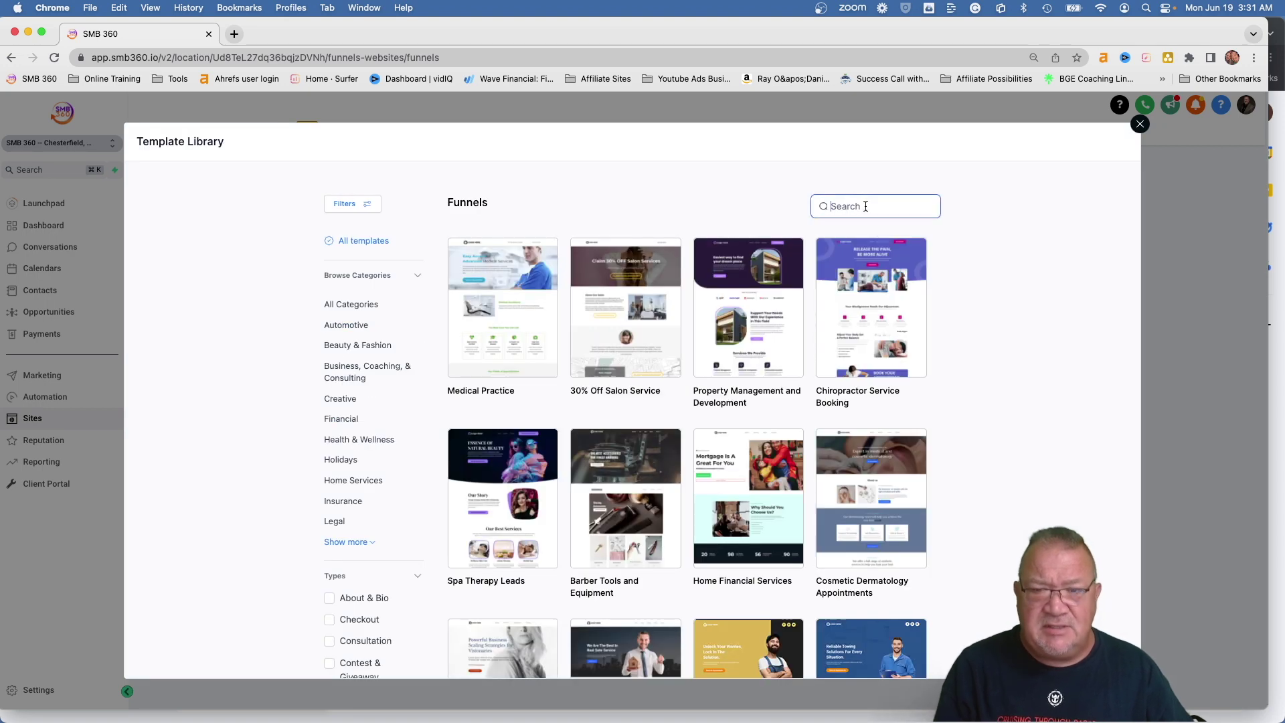
{"action": "type", "text": "member"}
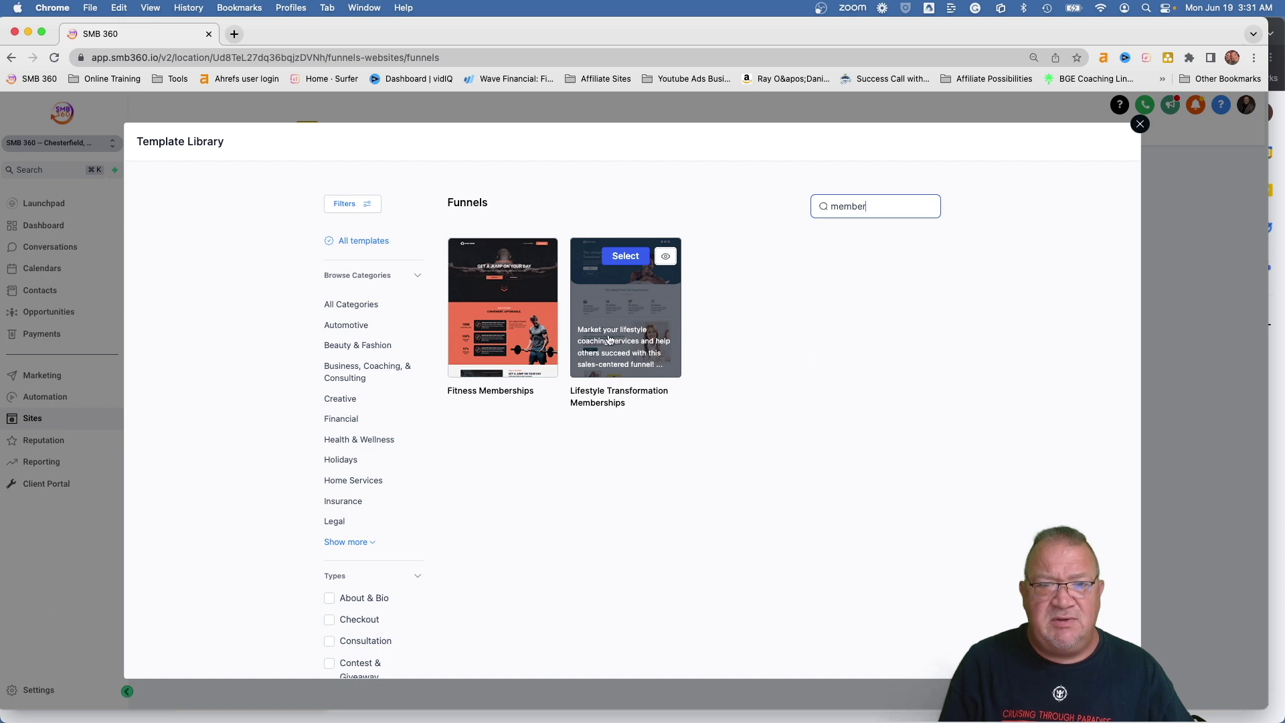
Choose the Lifestyle Transformation Memberships template, accept its usage terms and get it as a new funnel
{"action": "mouse_move", "coordinate": [490, 297]}
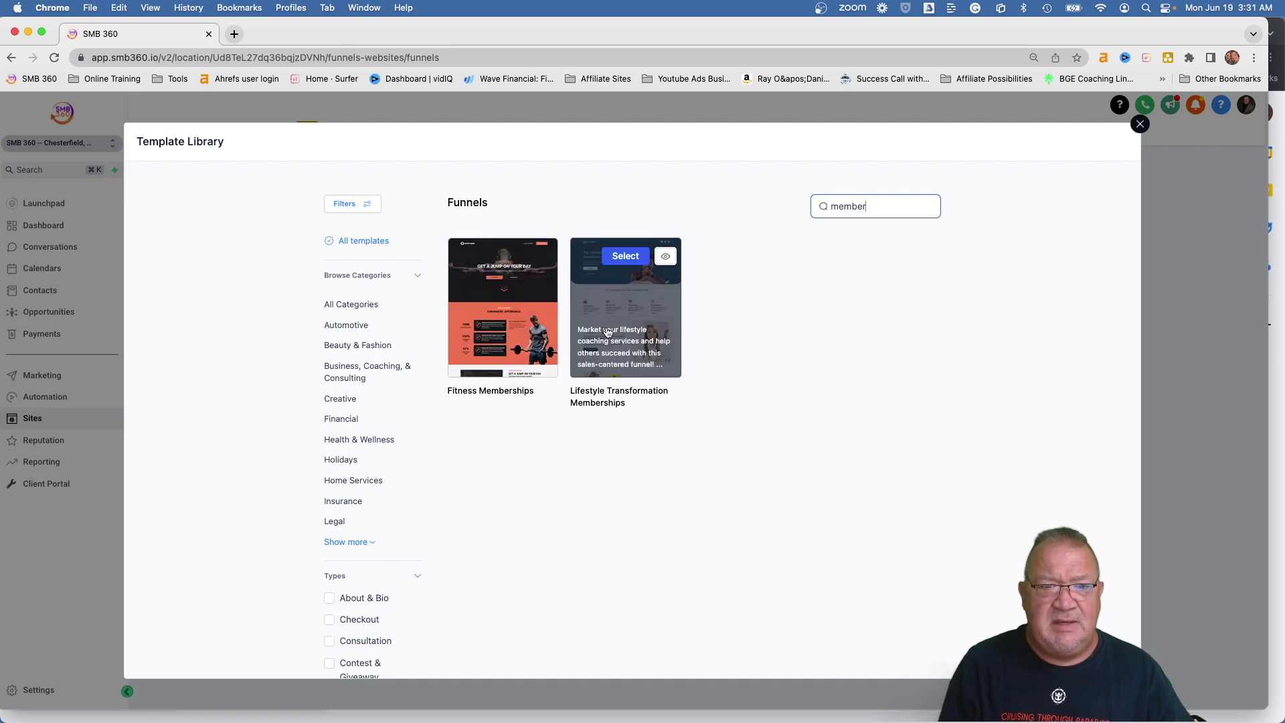
{"action": "left_click", "coordinate": [620, 253]}
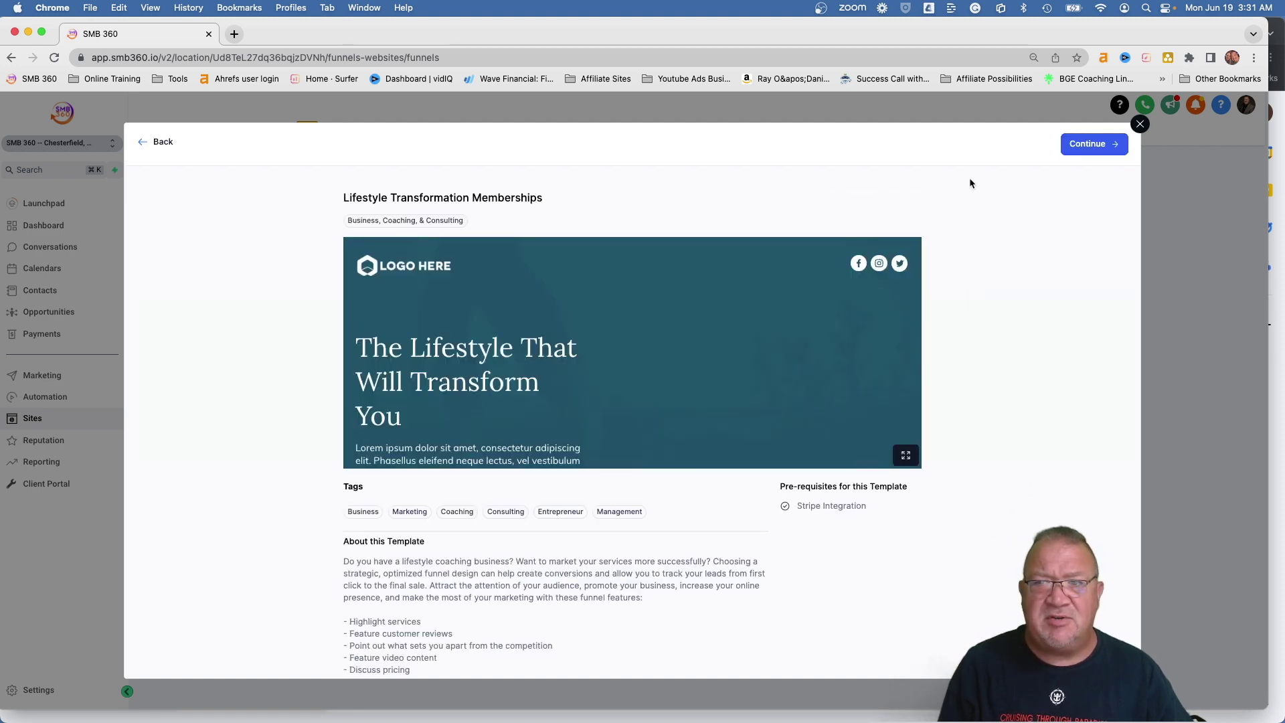
{"action": "left_click", "coordinate": [1089, 146]}
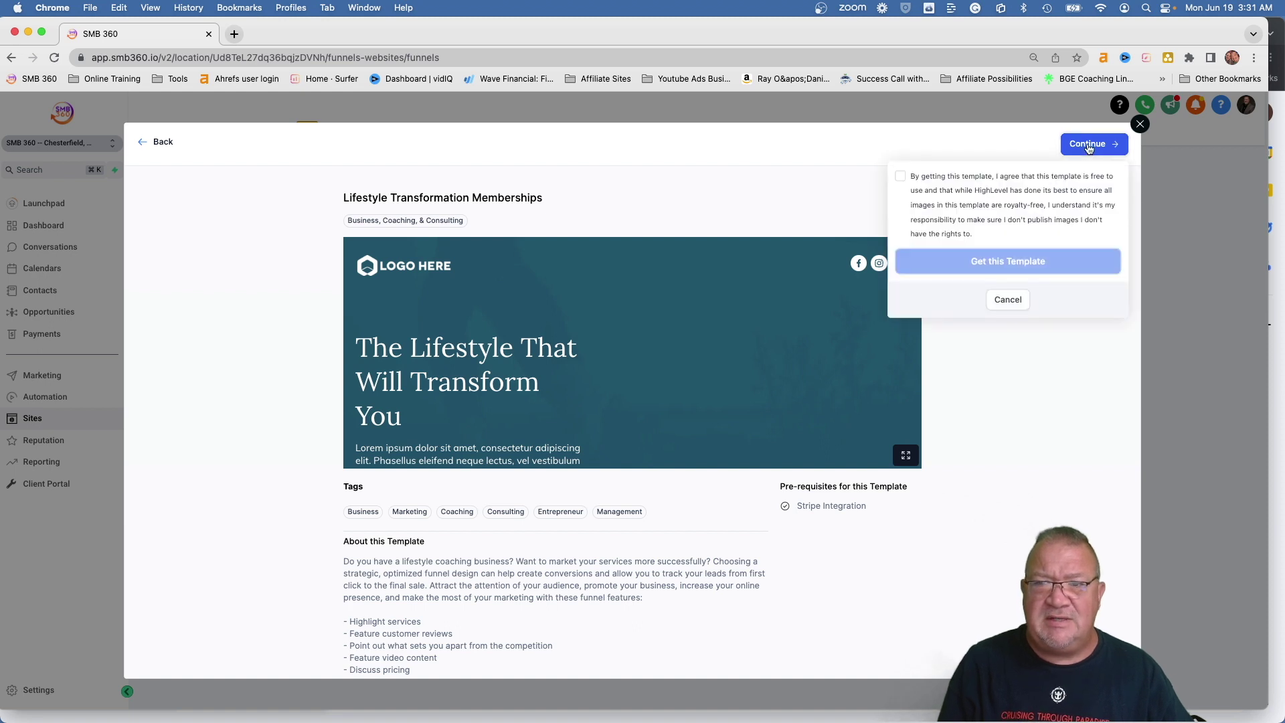
{"action": "left_click", "coordinate": [900, 176]}
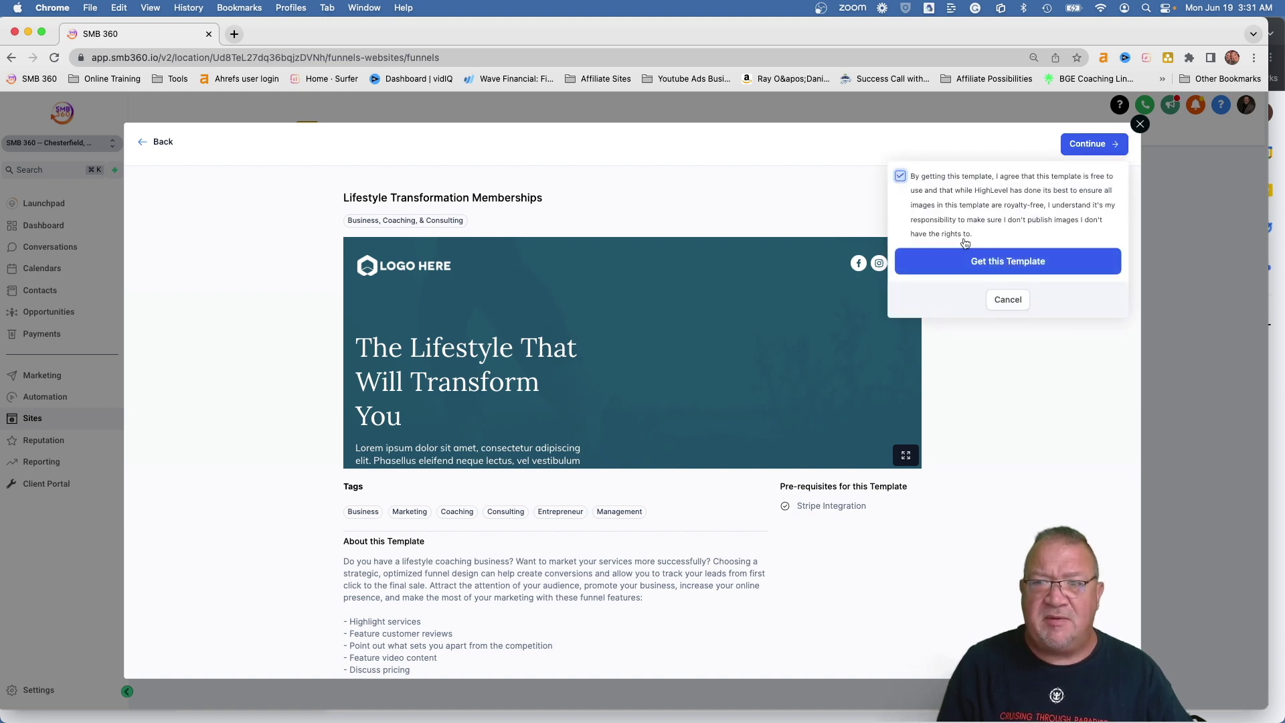
{"action": "left_click", "coordinate": [979, 262]}
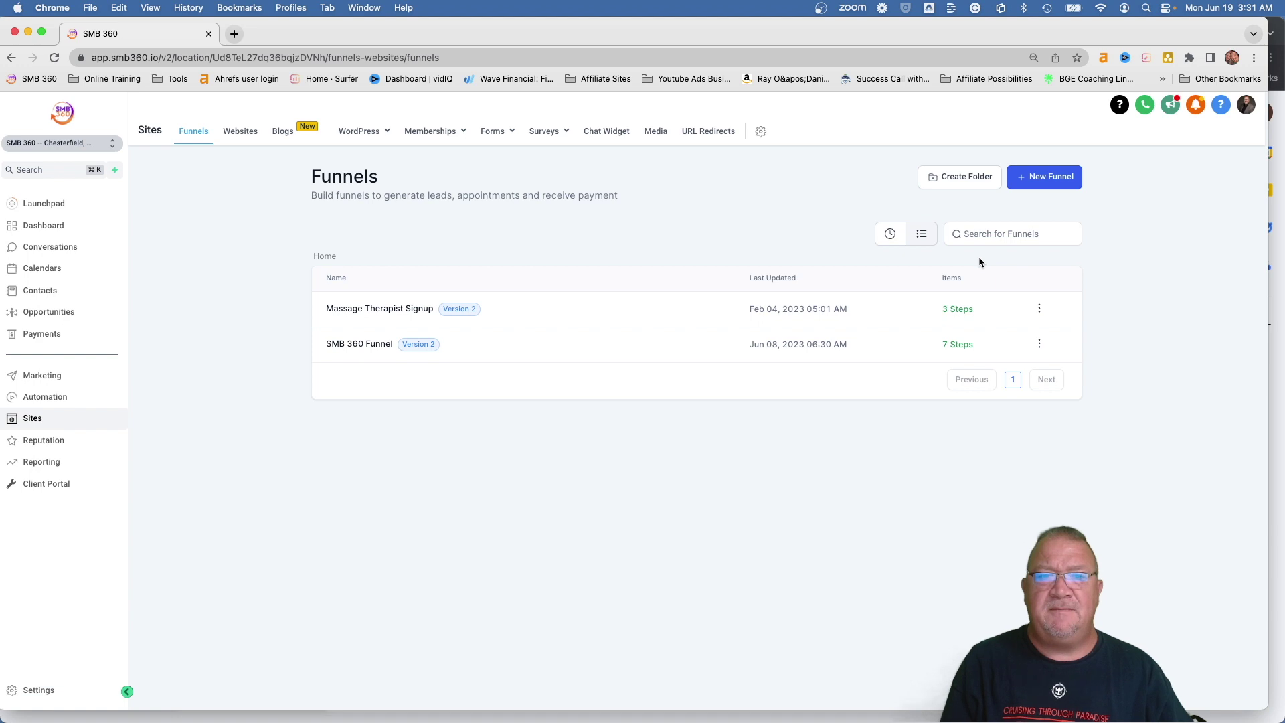
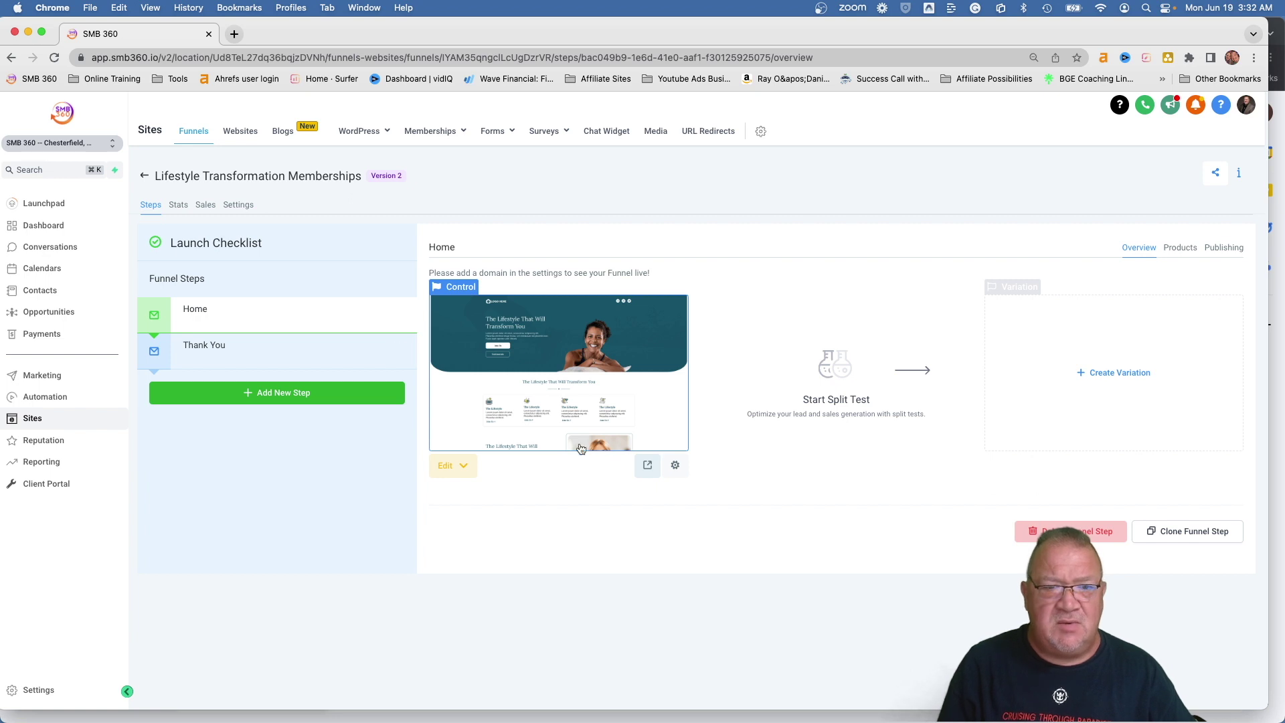
Open the Lifestyle Transformation Memberships funnel's Home page in the page builder and delete the Two Step Order form from its popup
{"action": "left_click", "coordinate": [564, 392]}
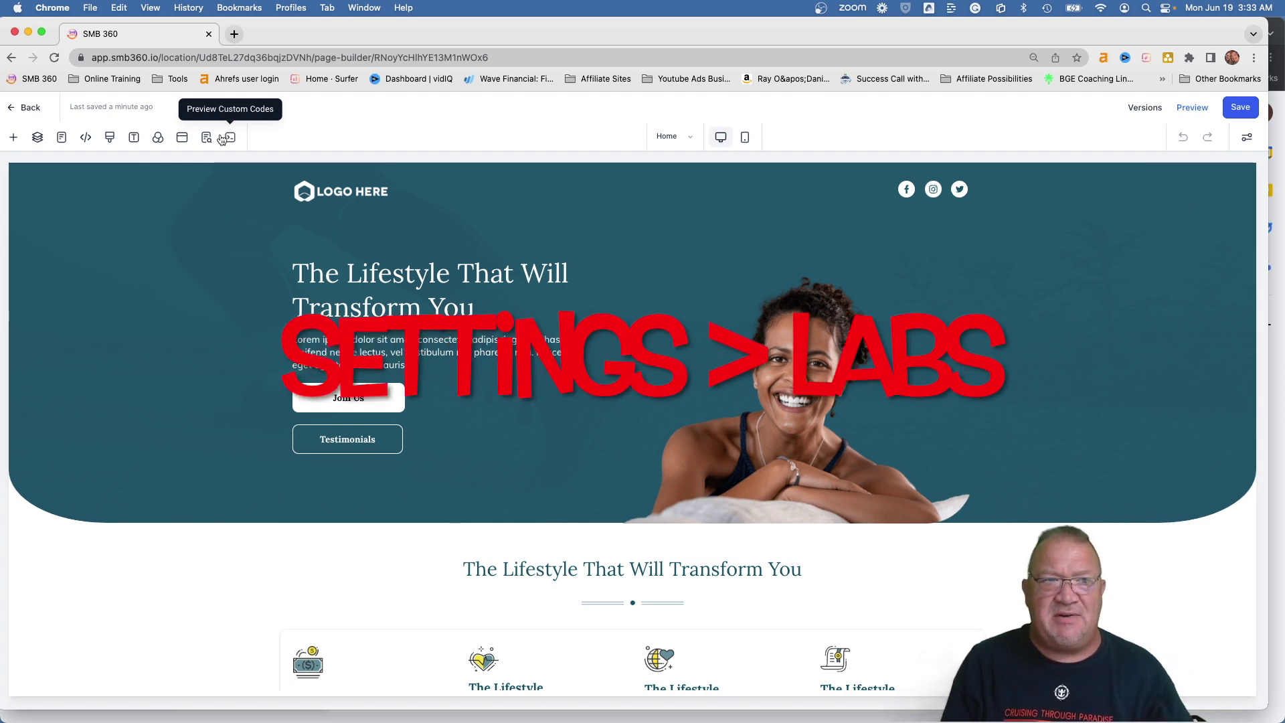
{"action": "left_click", "coordinate": [182, 138]}
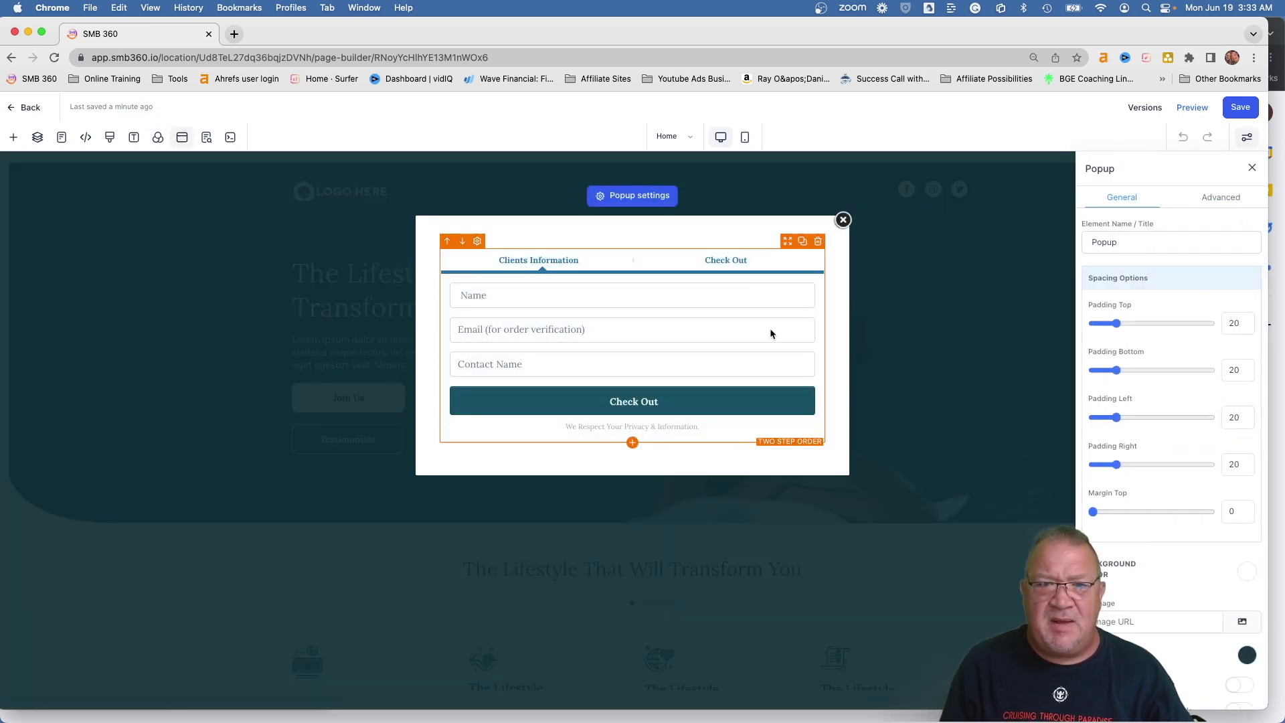
{"action": "left_click", "coordinate": [818, 242]}
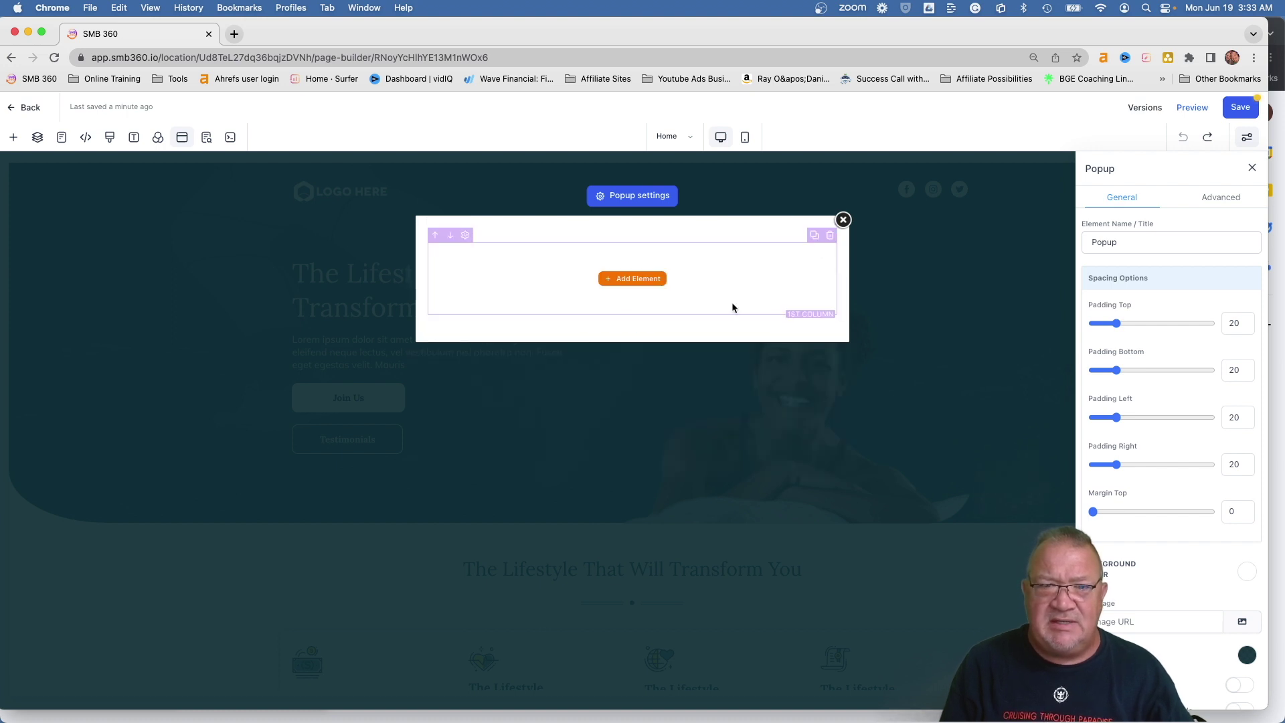
Add a 1 Step Order element to the popup's empty column
{"action": "left_click", "coordinate": [624, 281]}
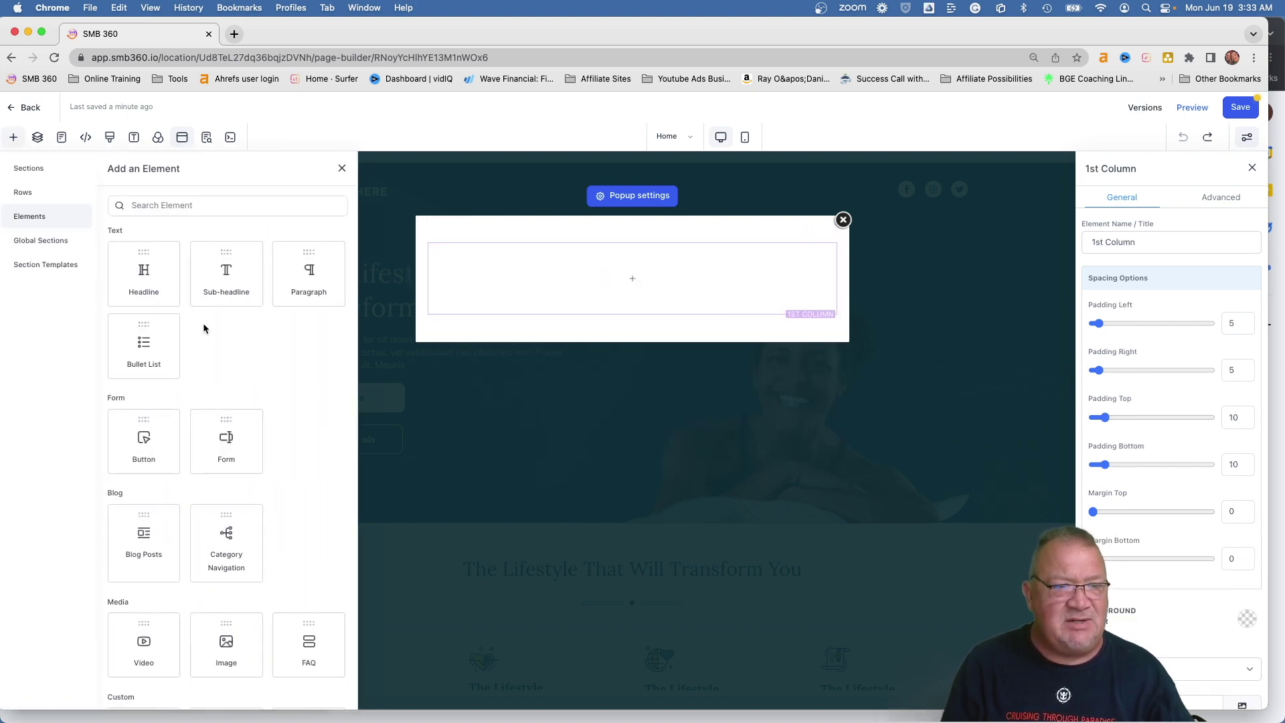
{"action": "scroll", "coordinate": [231, 391], "scroll_direction": "down", "scroll_amount": 6}
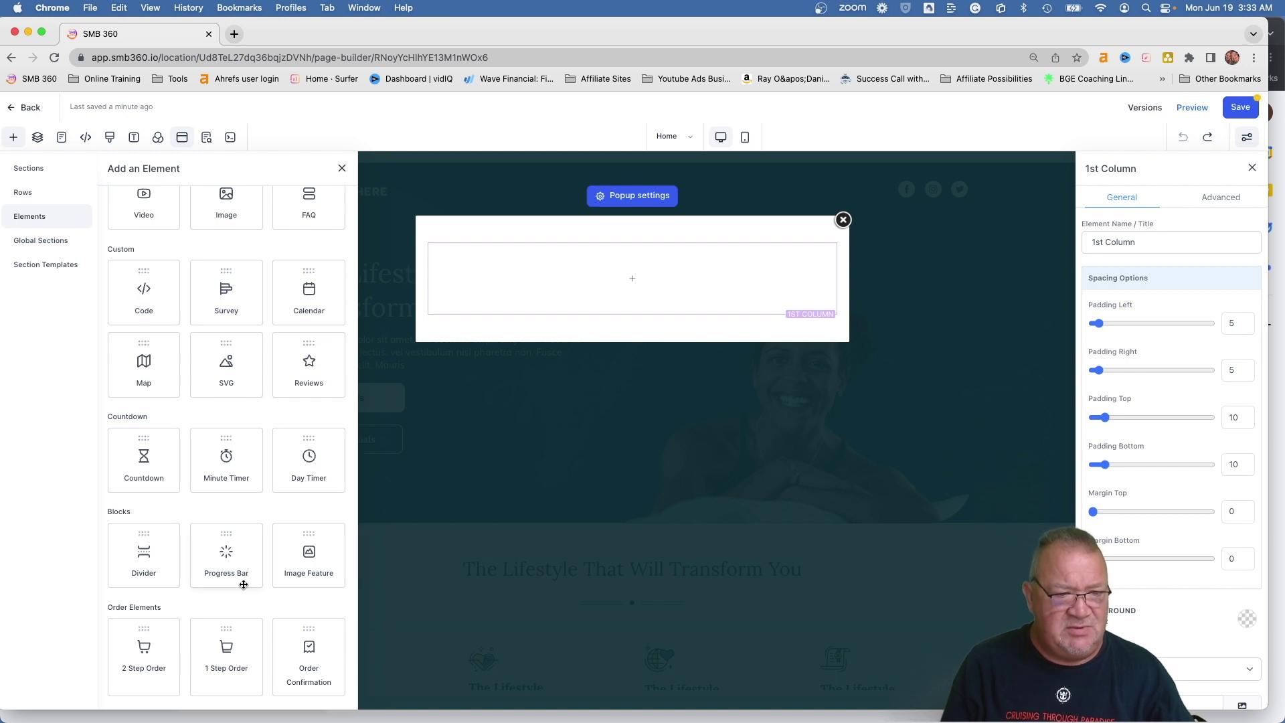
{"action": "left_click", "coordinate": [224, 653]}
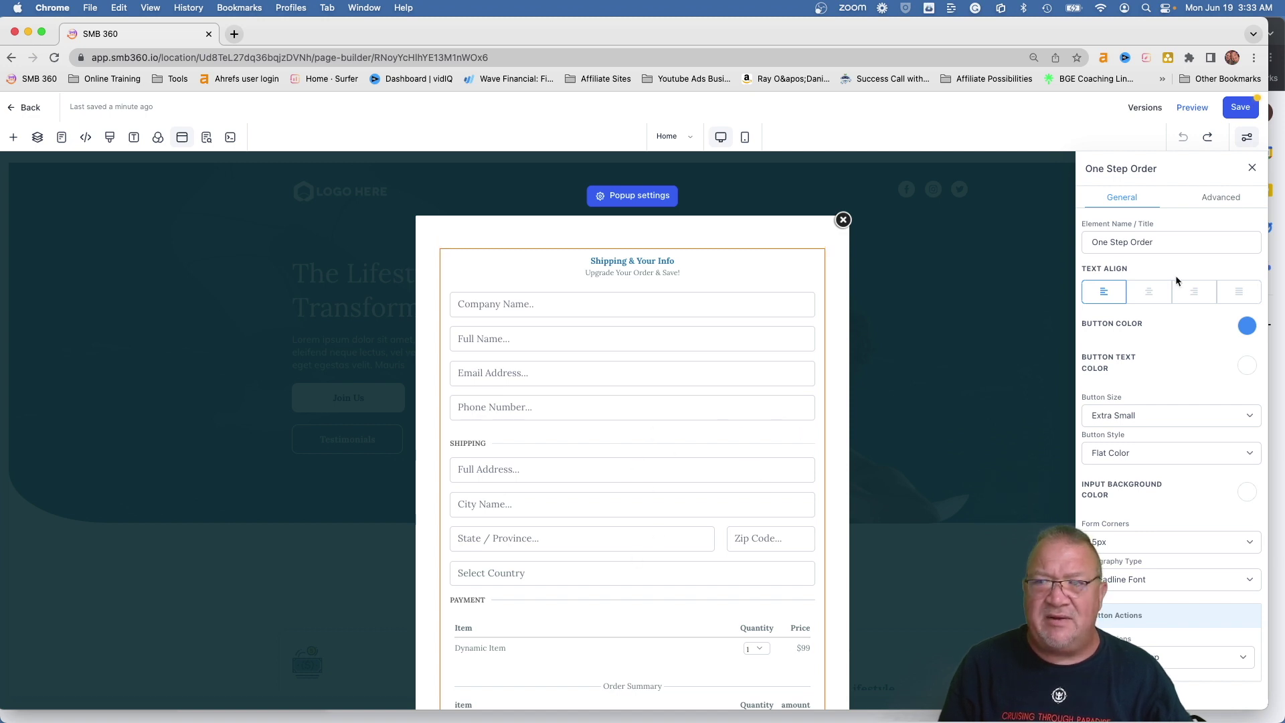
Change the One Step Order form's headline to "Highlevel Course" in its advanced form options
{"action": "left_click", "coordinate": [1229, 200]}
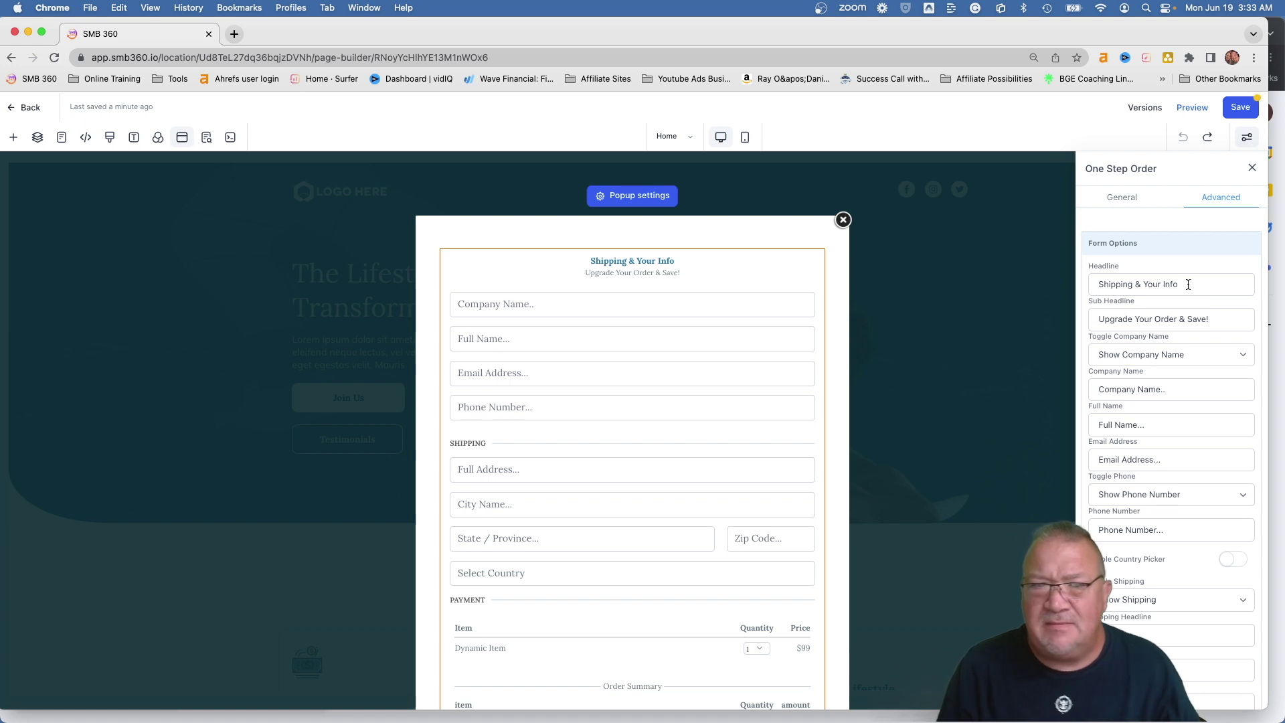
{"action": "left_click_drag", "start_coordinate": [1188, 284], "coordinate": [1047, 286]}
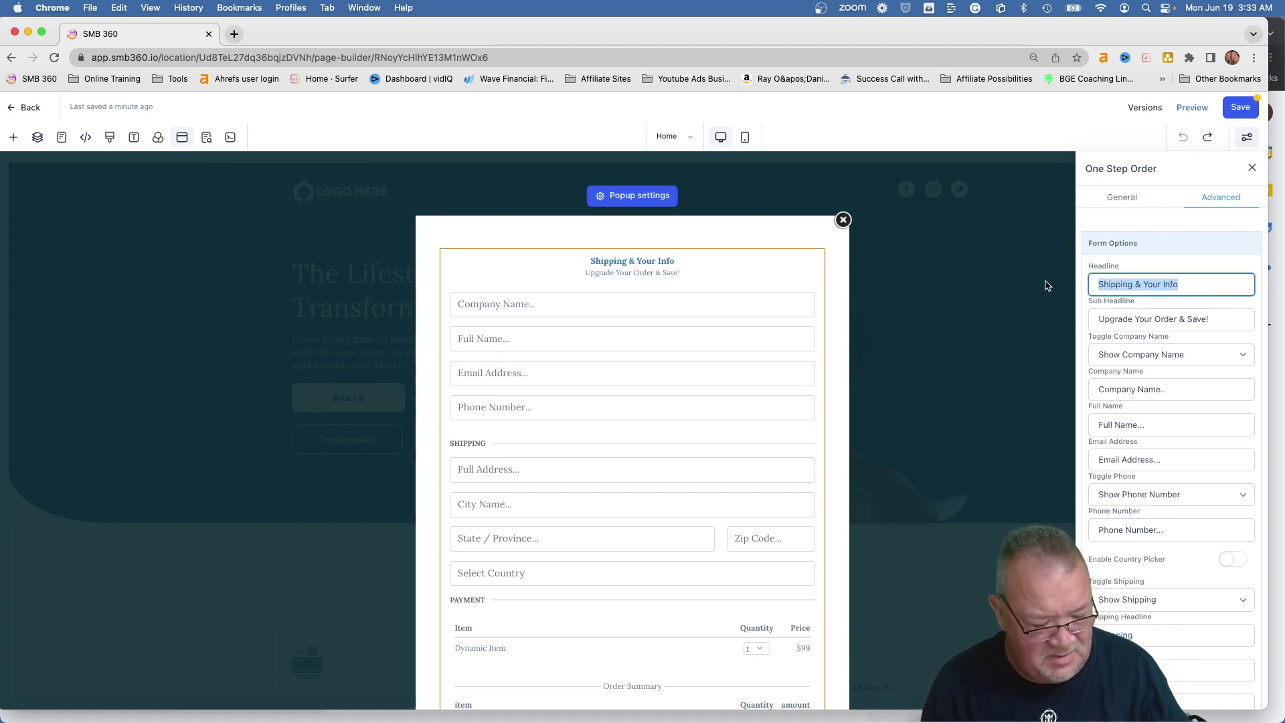
{"action": "type", "text": "Hiughlevel"}
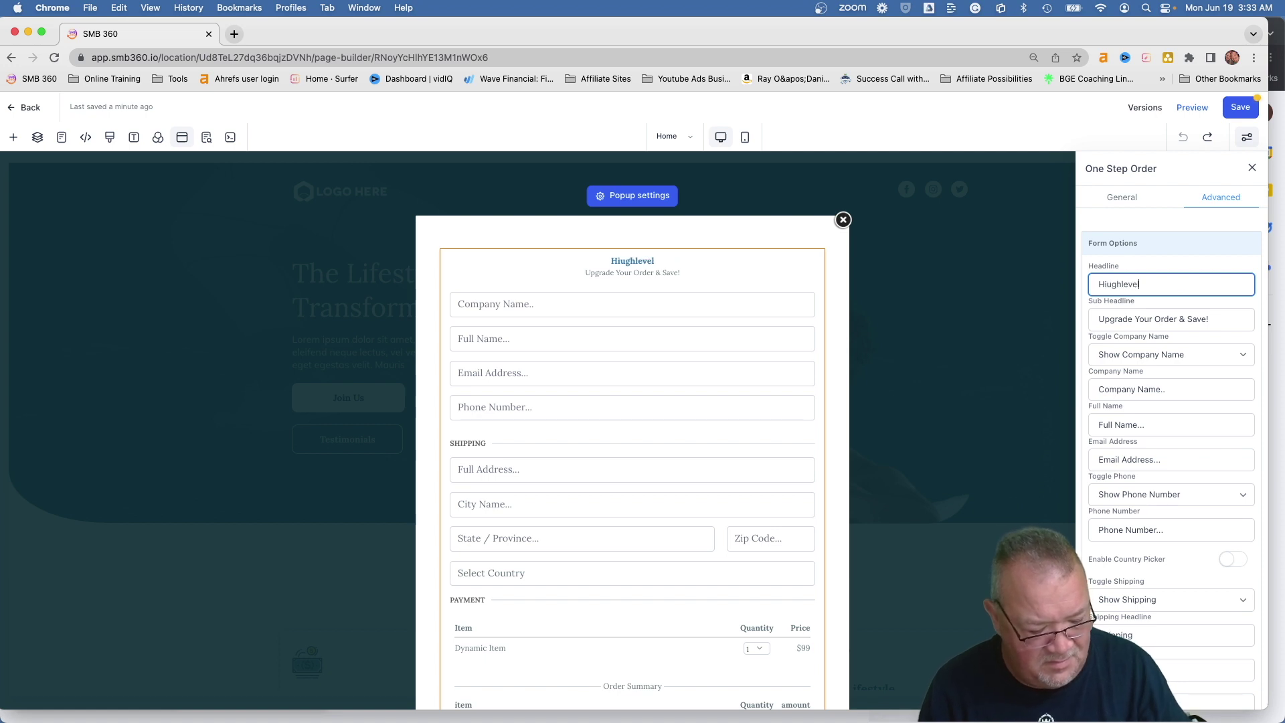
{"action": "type", "text": " Course"}
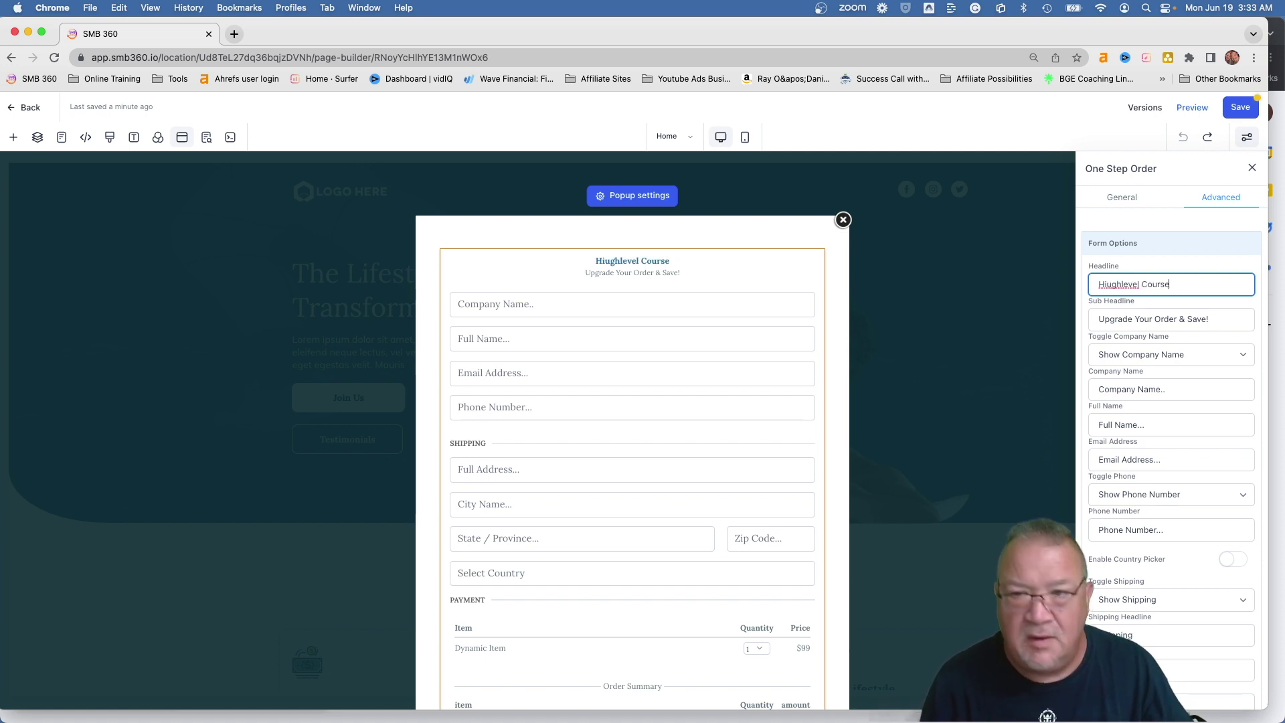
{"action": "key", "text": "Tab"}
{"action": "left_click", "coordinate": [1113, 285]}
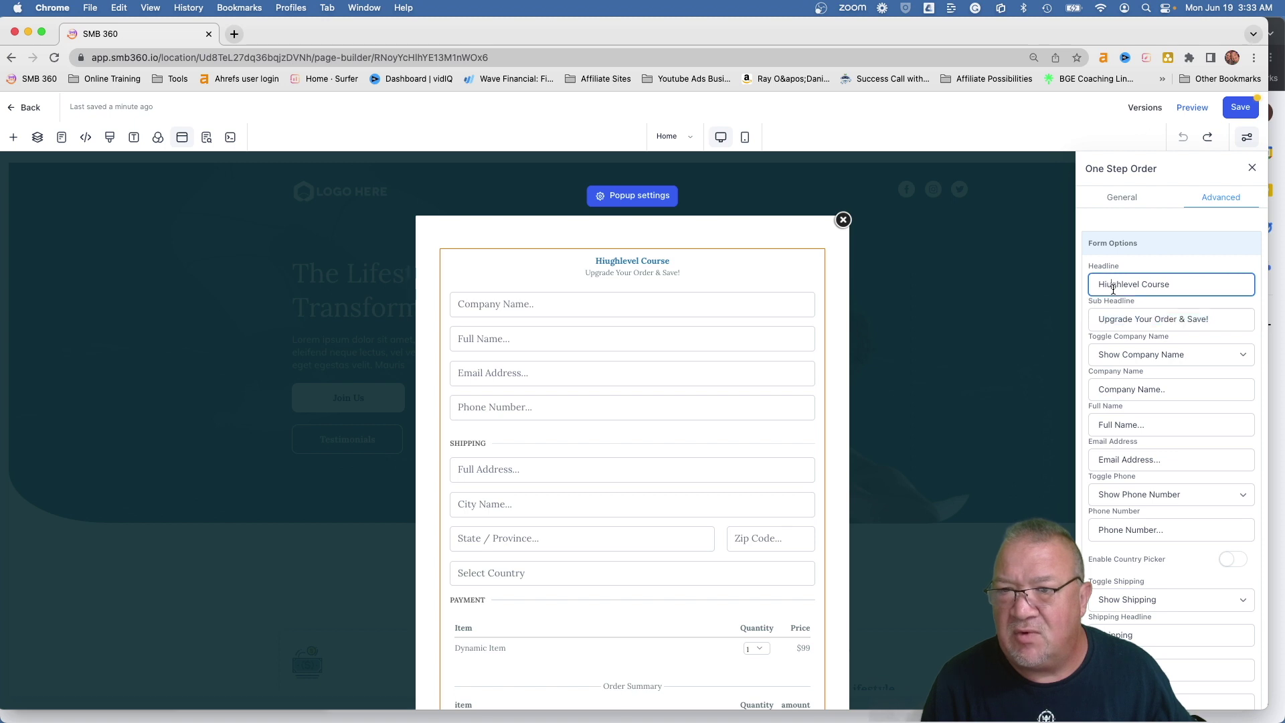
{"action": "key", "text": "BackSpace"}
Hide the company name field and the shipping section of the One Step Order form
{"action": "left_click", "coordinate": [1137, 354]}
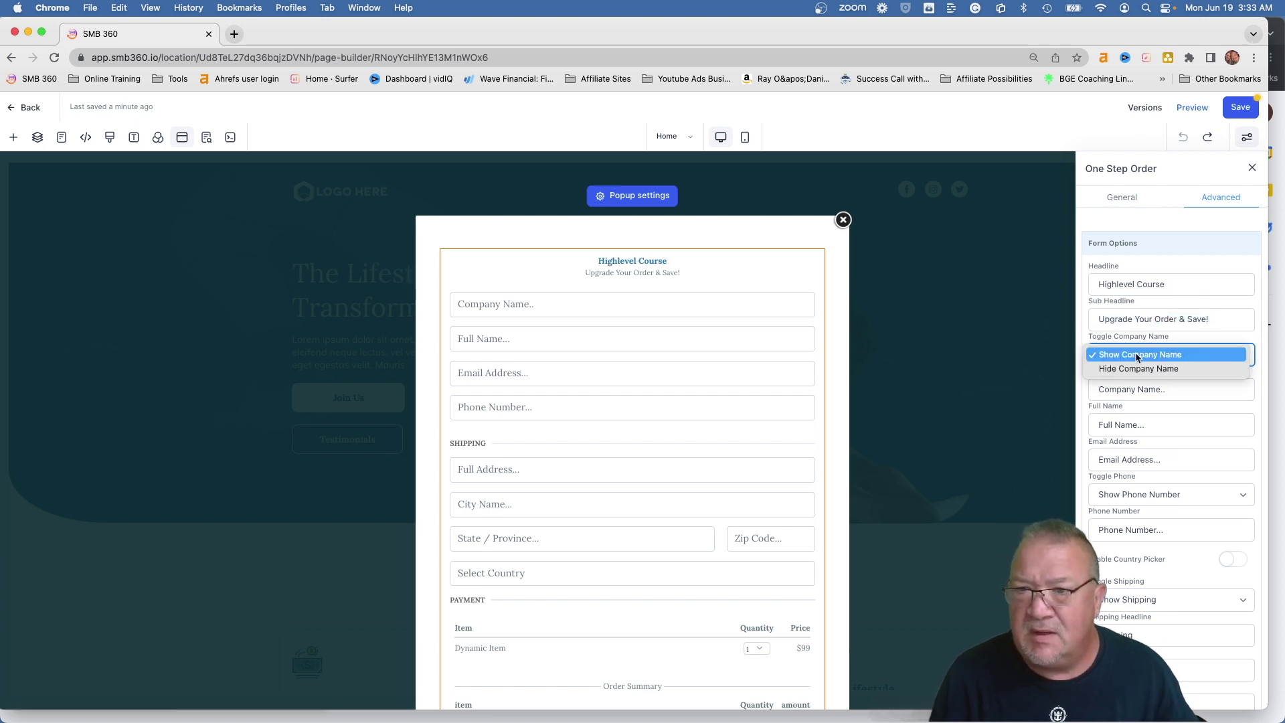
{"action": "left_click", "coordinate": [1133, 369]}
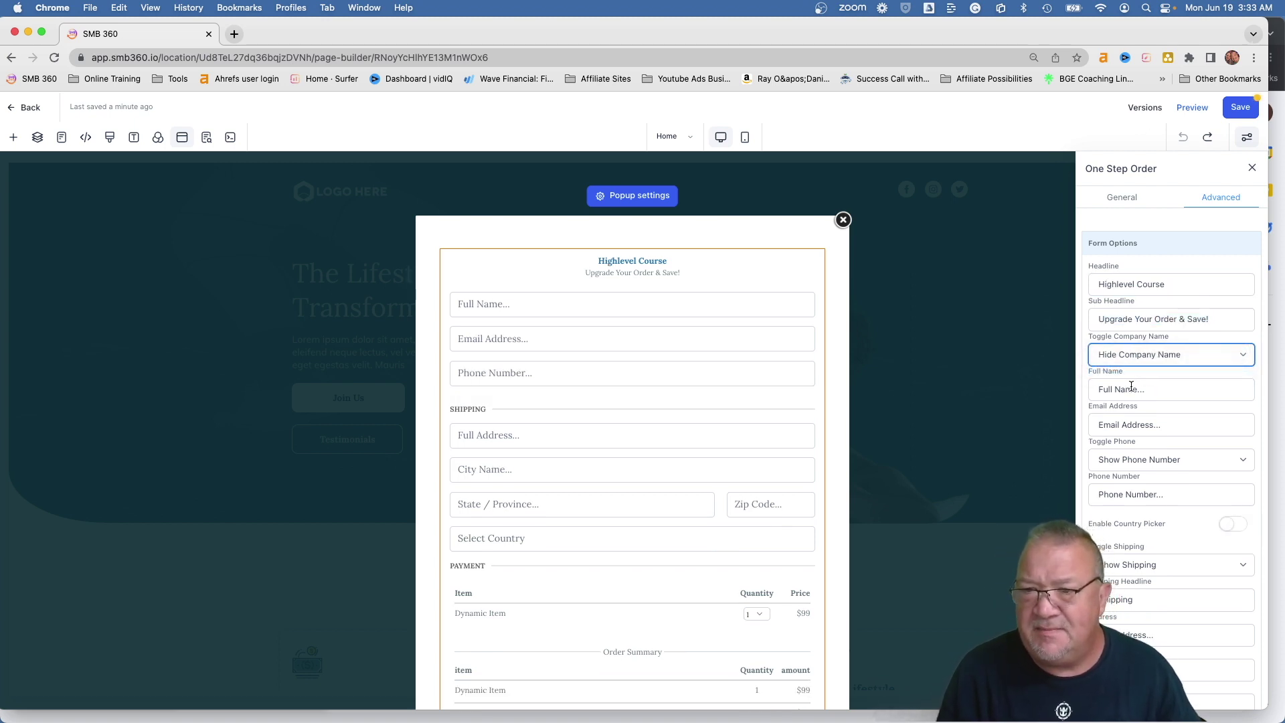
{"action": "scroll", "coordinate": [1131, 459], "scroll_direction": "down", "scroll_amount": 3}
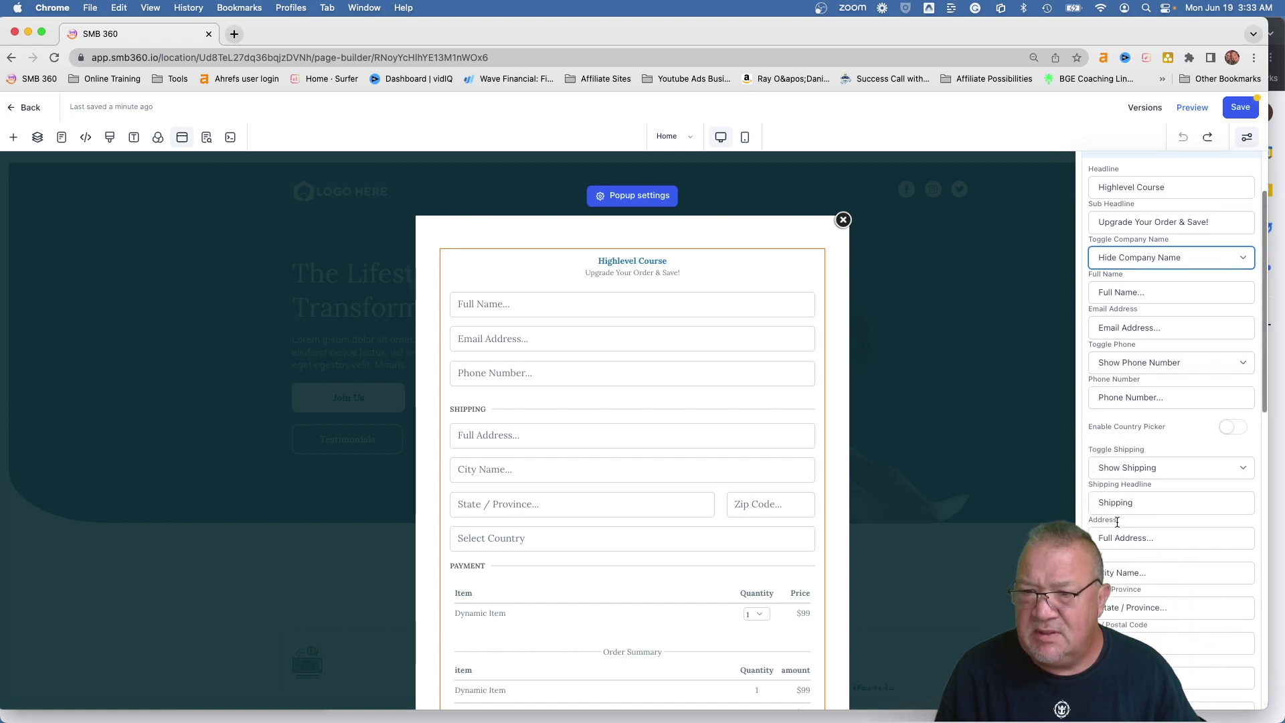
{"action": "left_click", "coordinate": [1130, 461]}
{"action": "left_click", "coordinate": [1129, 478]}
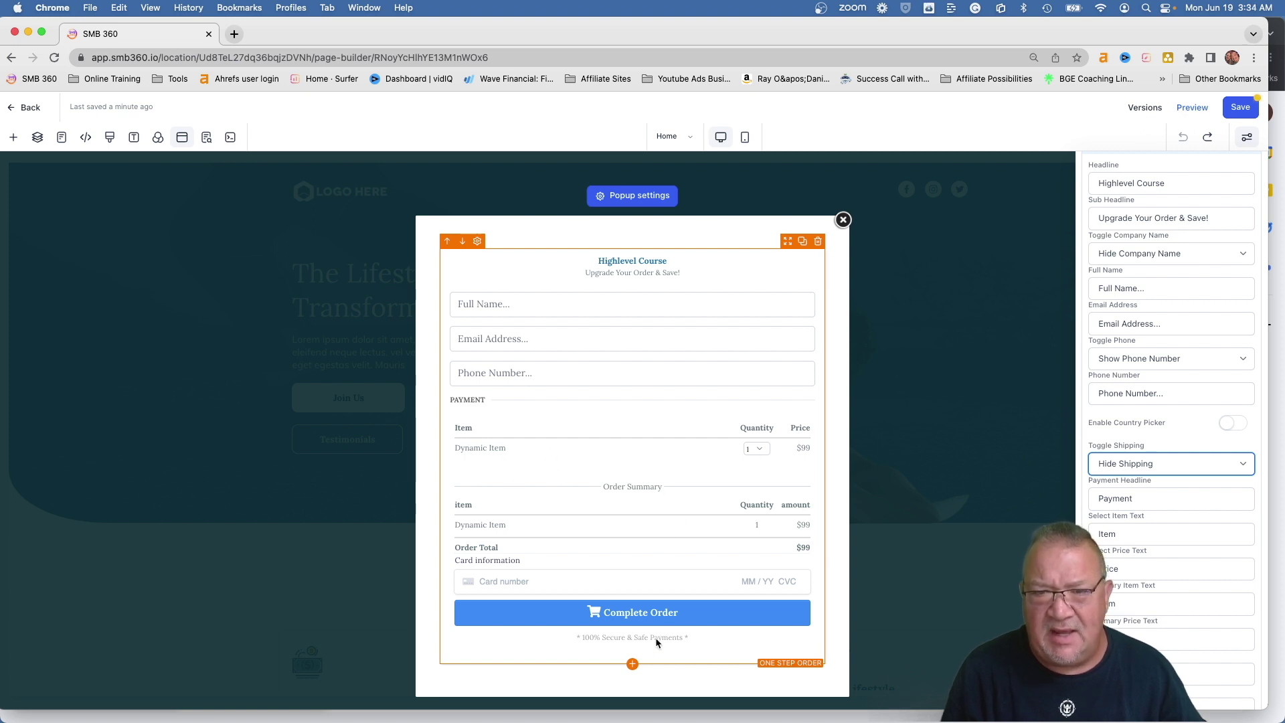
Save the page without adding SEO metadata and go back to the funnel to view the Home step's products
{"action": "left_click", "coordinate": [1239, 107]}
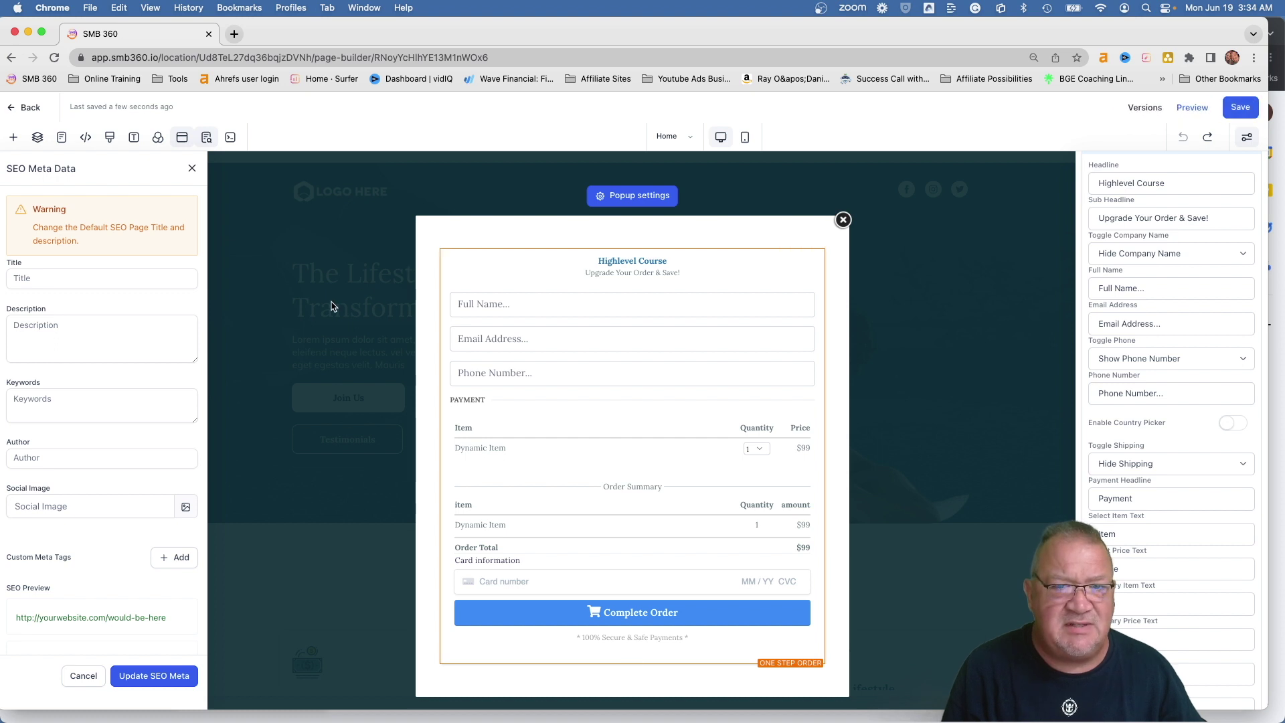
{"action": "left_click", "coordinate": [192, 168]}
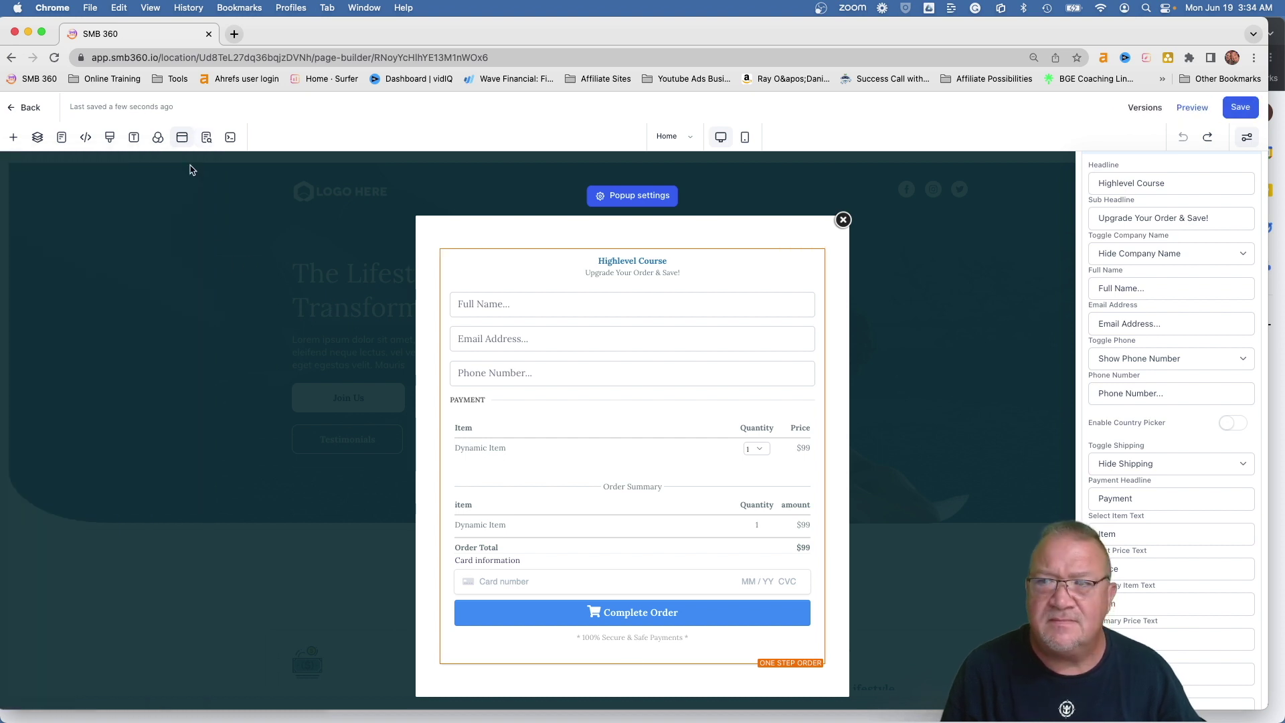
{"action": "left_click", "coordinate": [22, 109]}
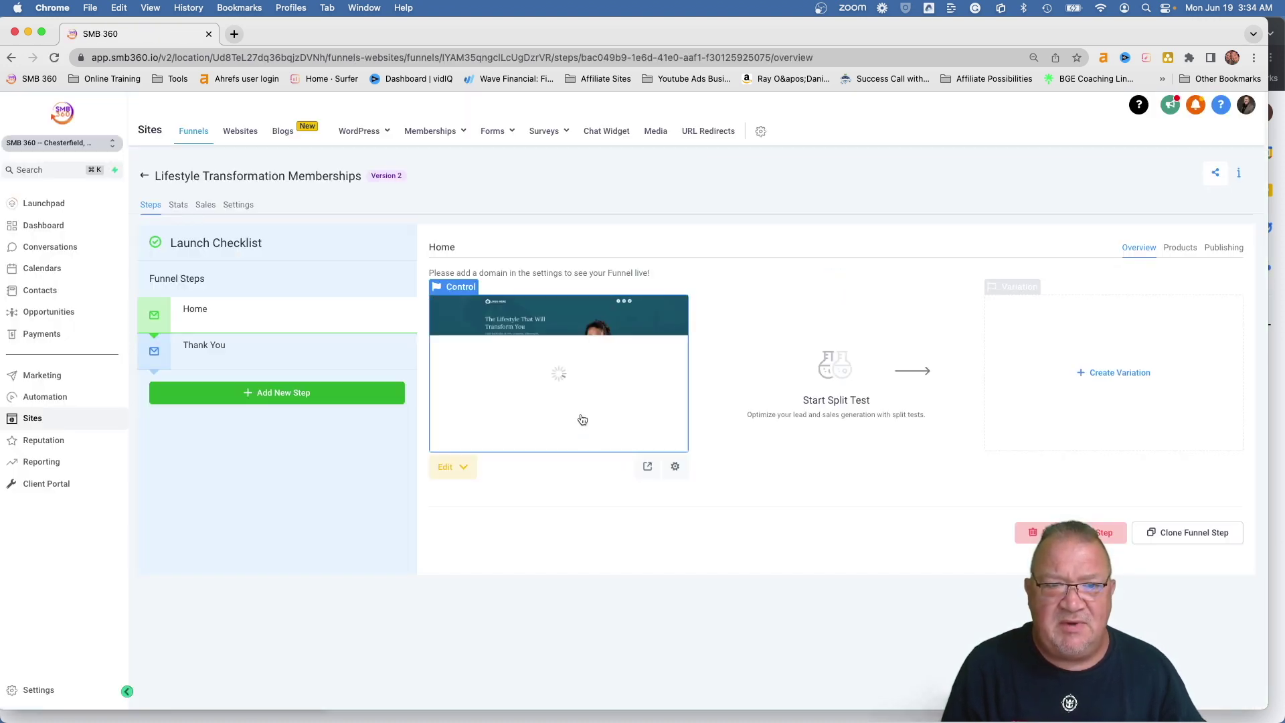
{"action": "left_click", "coordinate": [1180, 250]}
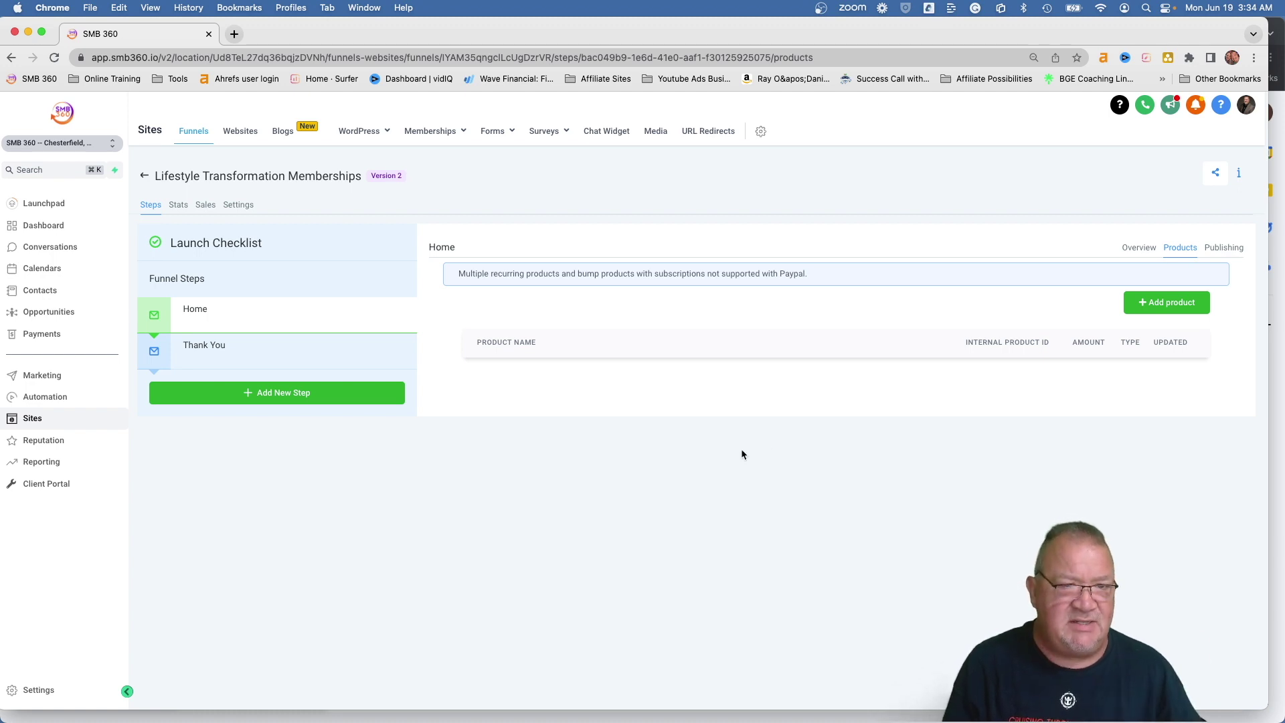
Delete the existing Highlevel Masterclass product from the Payments product list
{"action": "left_click", "coordinate": [38, 340]}
{"action": "left_click", "coordinate": [445, 130]}
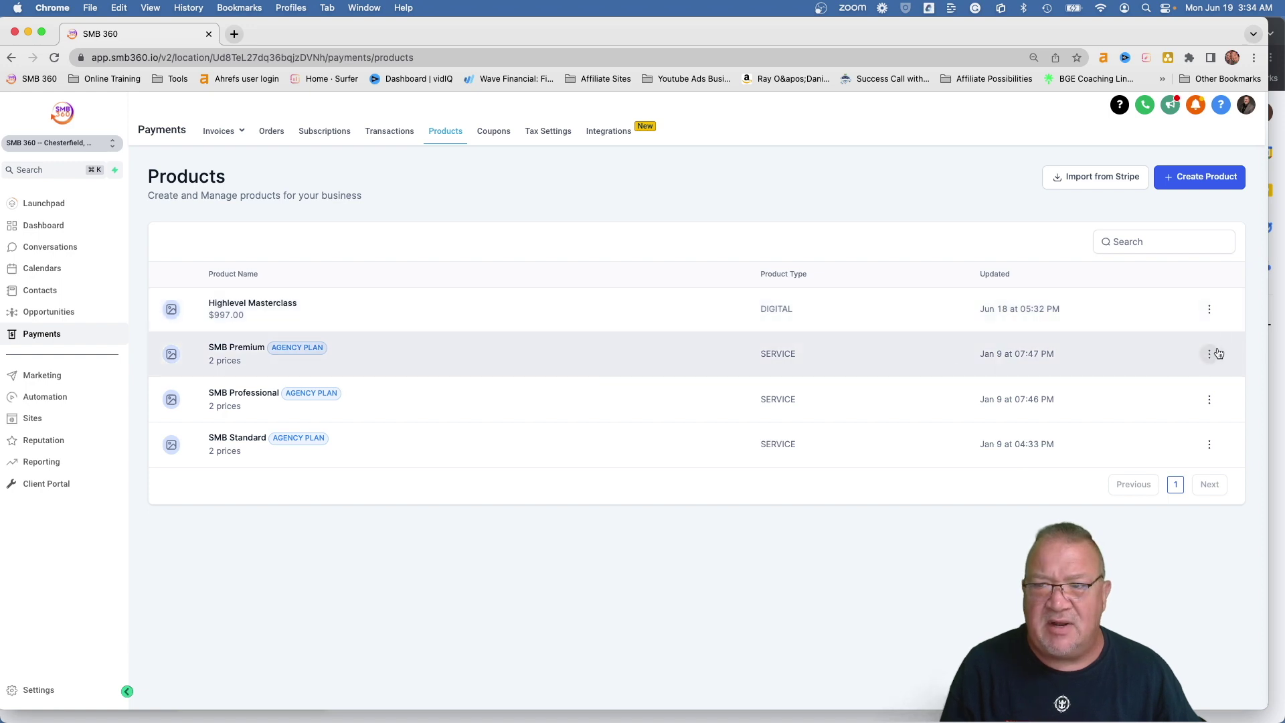
{"action": "left_click", "coordinate": [1209, 309]}
{"action": "left_click", "coordinate": [1213, 376]}
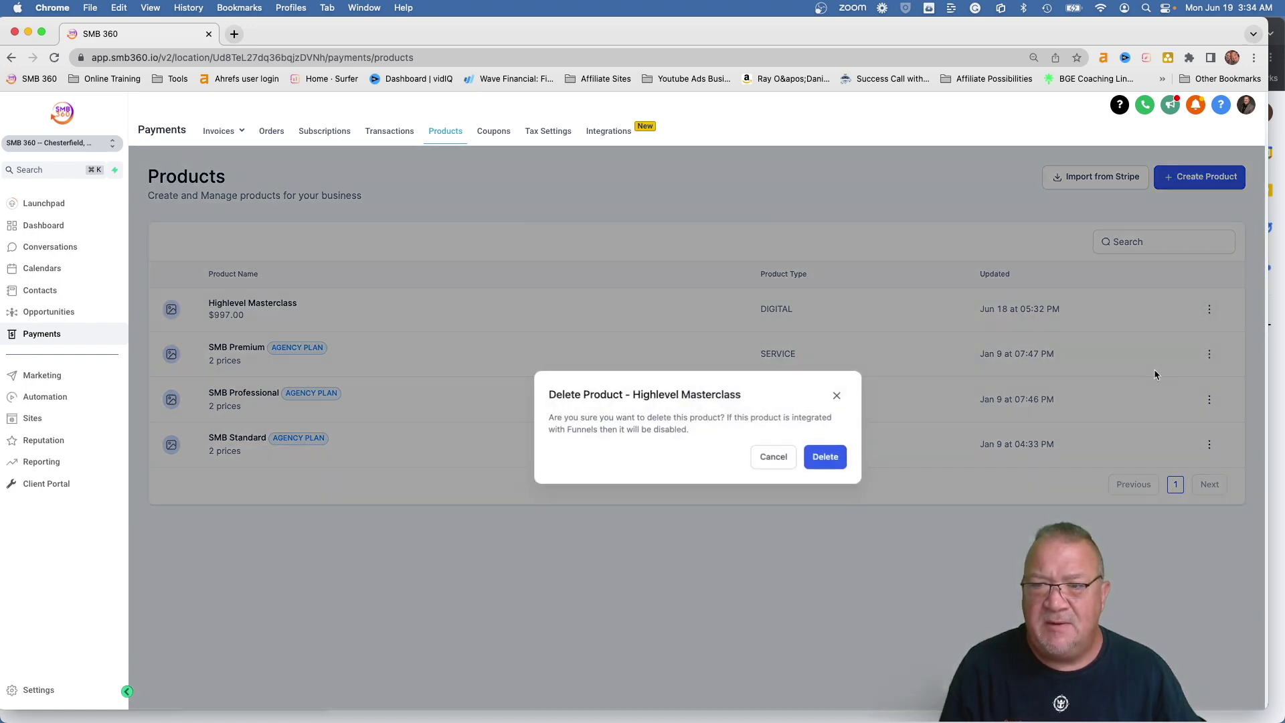
{"action": "left_click", "coordinate": [825, 457]}
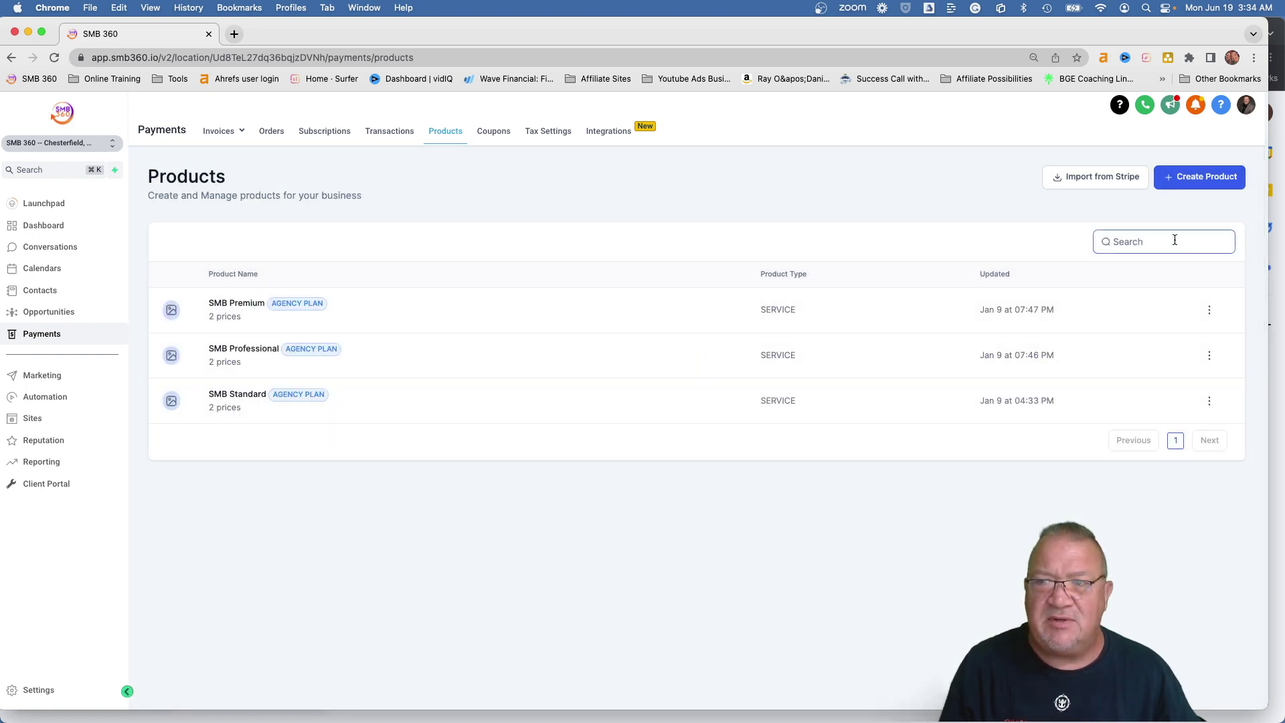
Start a new product with "Highlevel Masterclass" as both its name and its description
{"action": "left_click", "coordinate": [1163, 176]}
{"action": "left_click", "coordinate": [448, 295]}
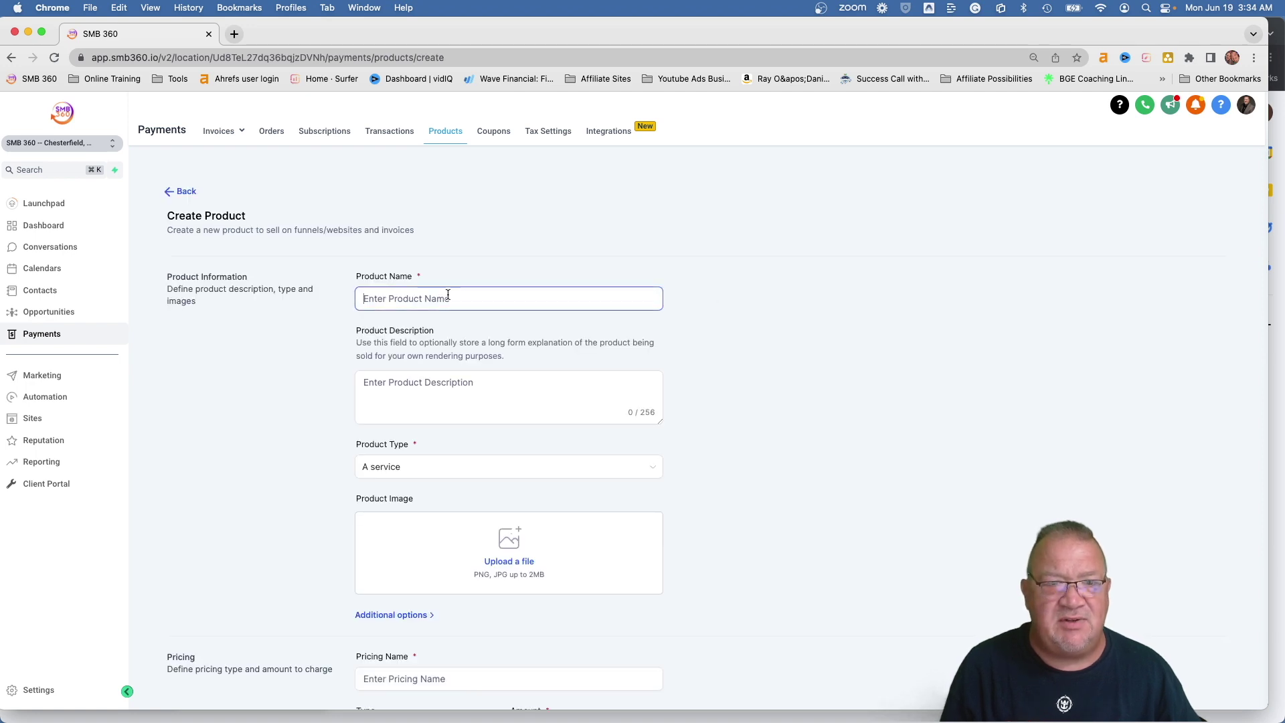
{"action": "type", "text": "Highlevel Masterclass"}
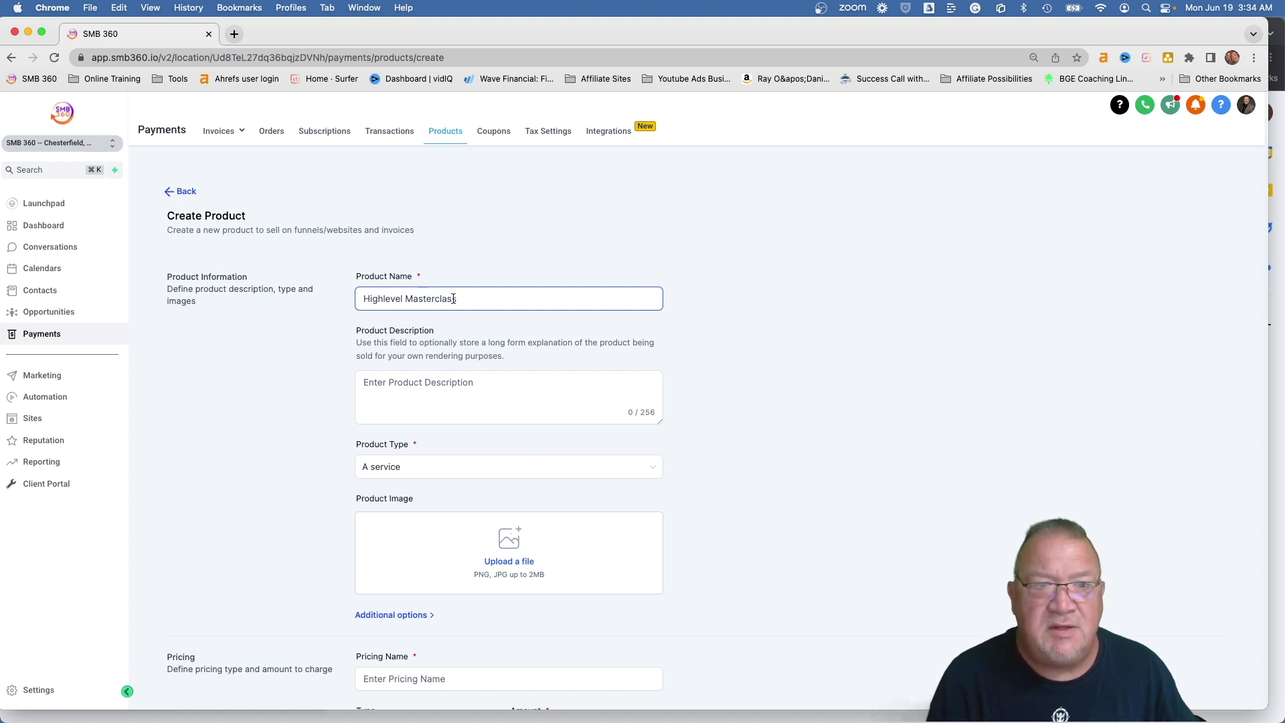
{"action": "left_click_drag", "start_coordinate": [463, 303], "coordinate": [351, 284]}
{"action": "key", "text": "super+c"}
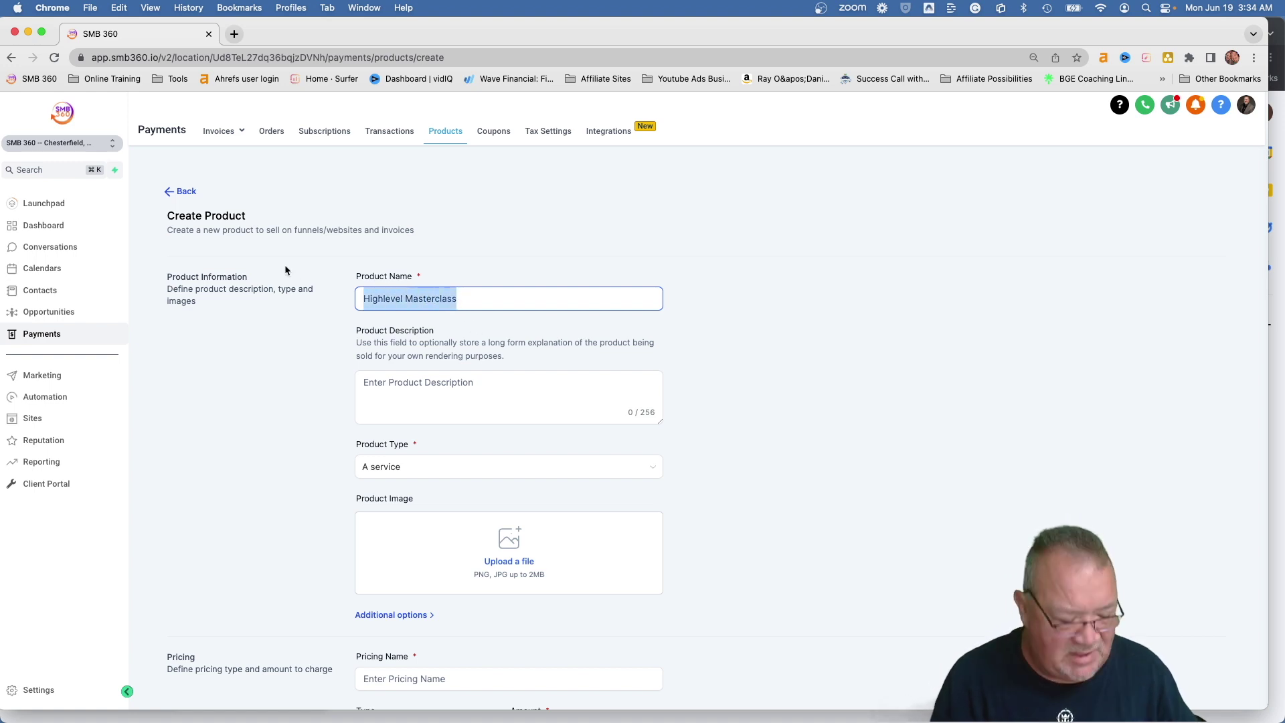
{"action": "key", "text": "Tab"}
{"action": "key", "text": "super+v"}
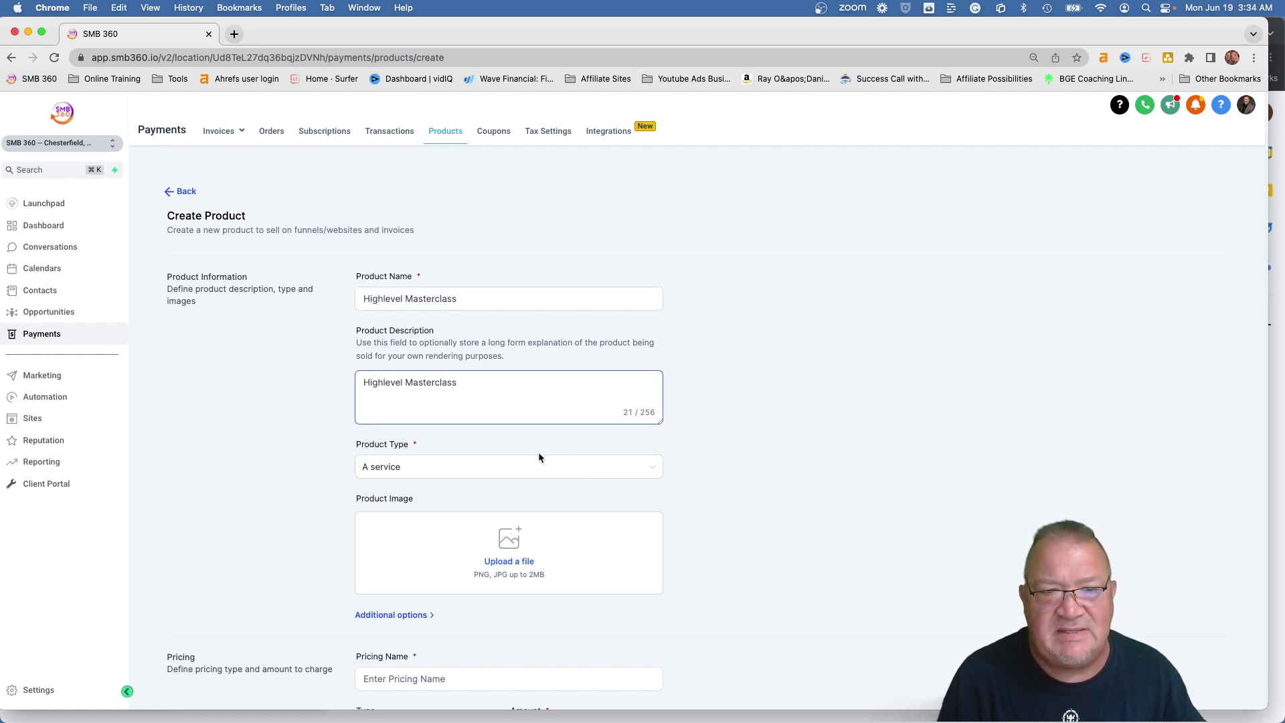
Set the product type to Digital goods and define a one-time price named Highlevel Masterclass with an amount of 997 USD
{"action": "scroll", "coordinate": [735, 464], "scroll_direction": "down", "scroll_amount": 3}
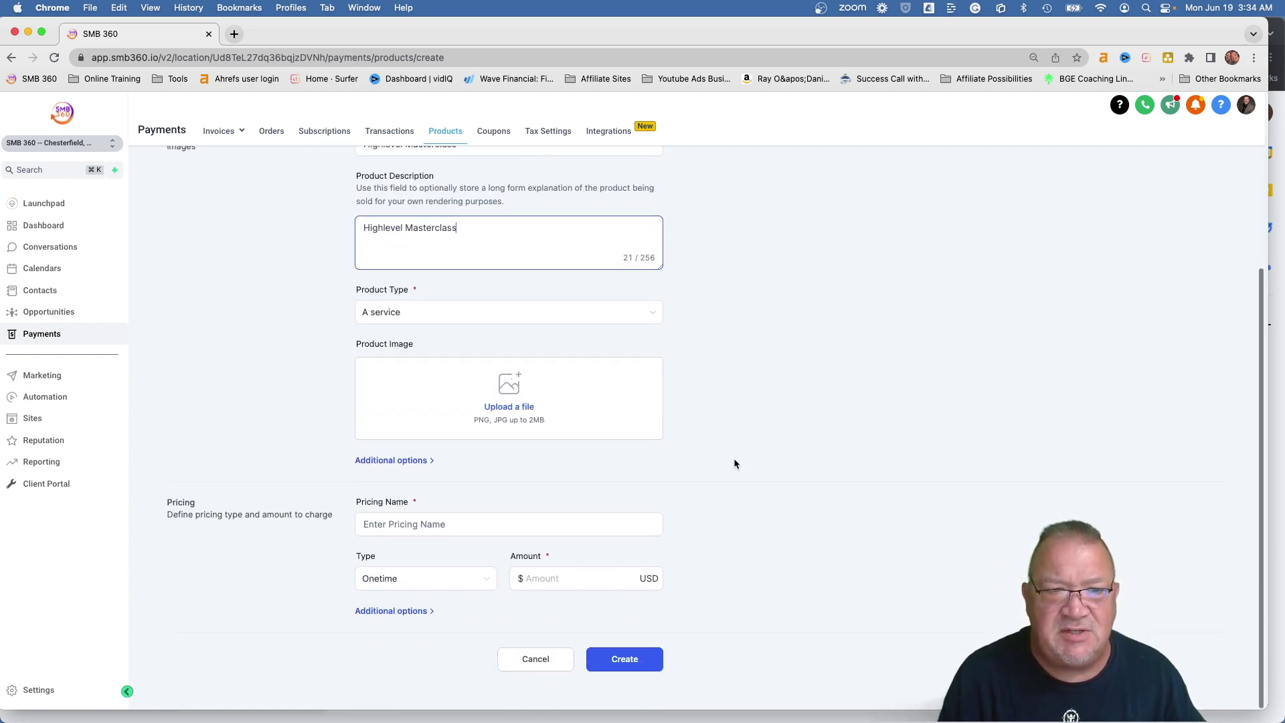
{"action": "left_click", "coordinate": [444, 311]}
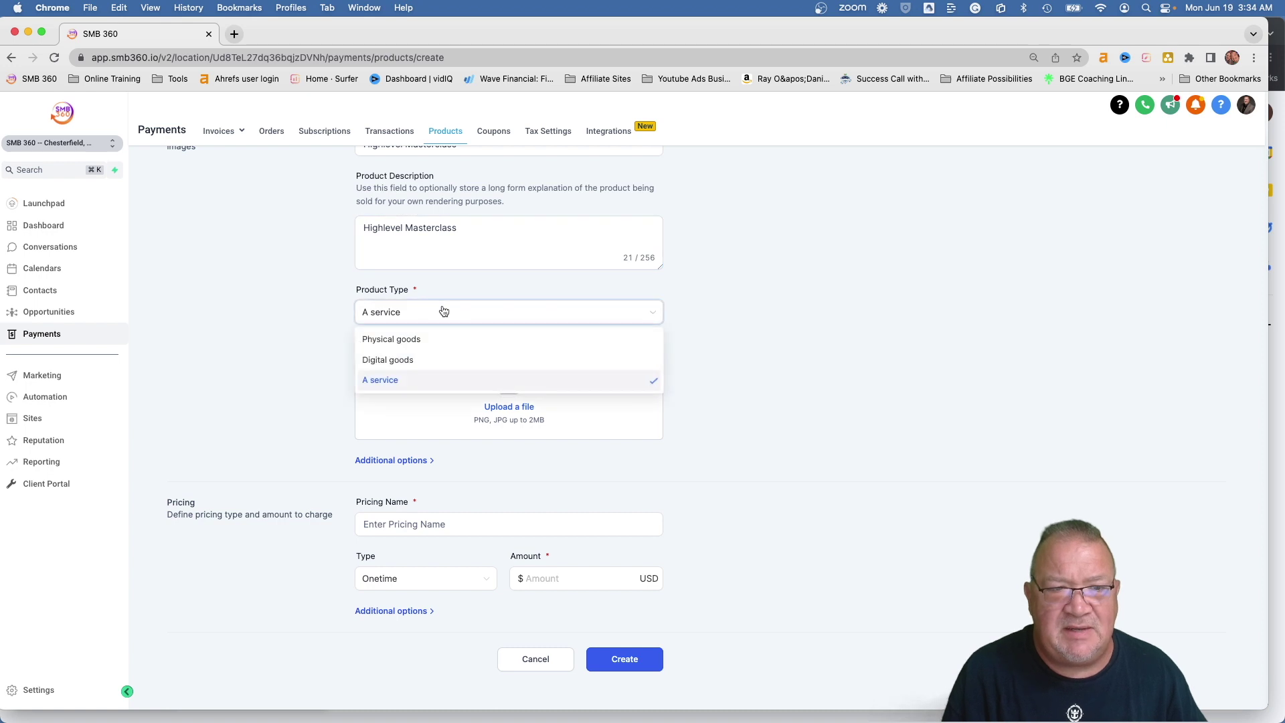
{"action": "left_click", "coordinate": [389, 365]}
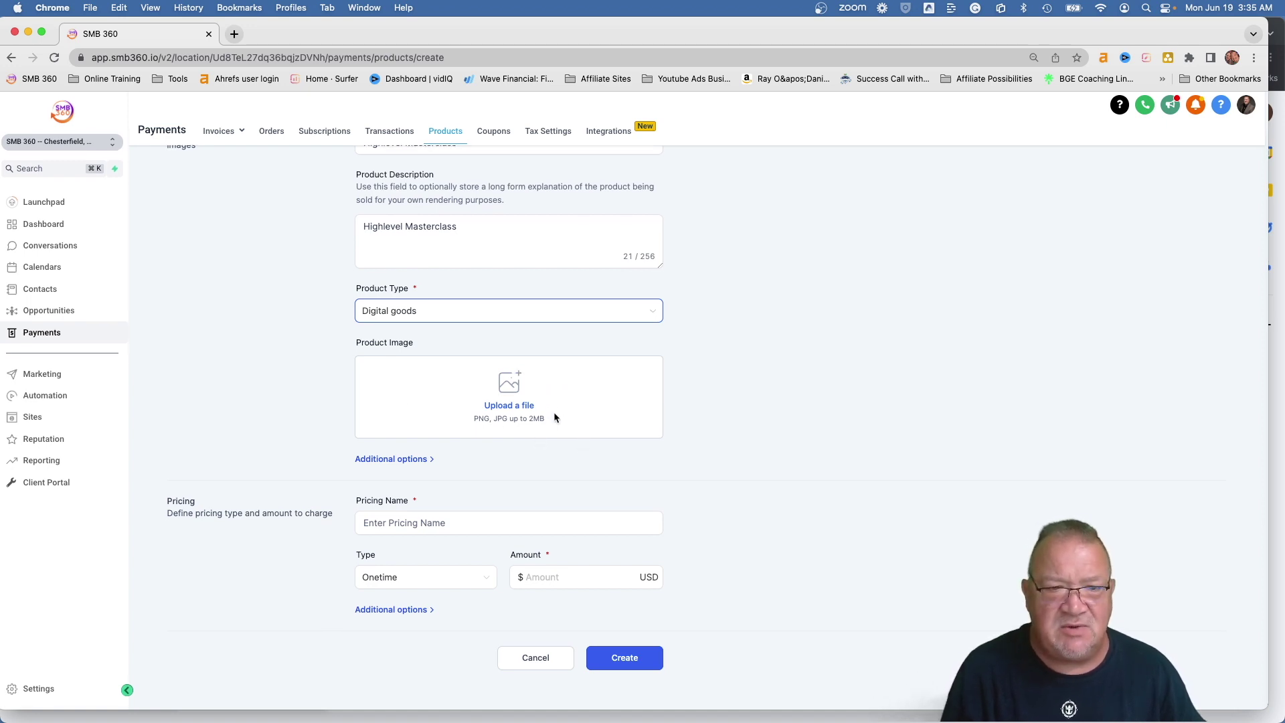
{"action": "left_click", "coordinate": [423, 529]}
{"action": "key", "text": "super+v"}
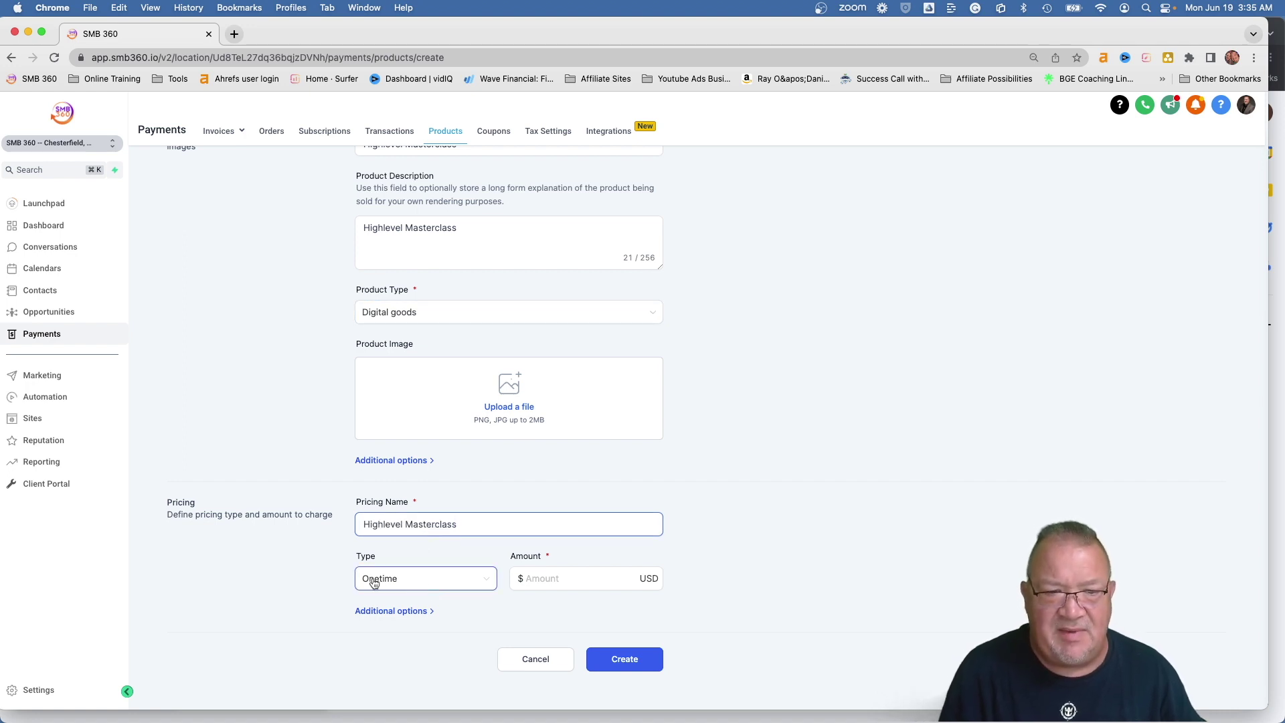
{"action": "left_click", "coordinate": [546, 579]}
{"action": "type", "text": "997"}
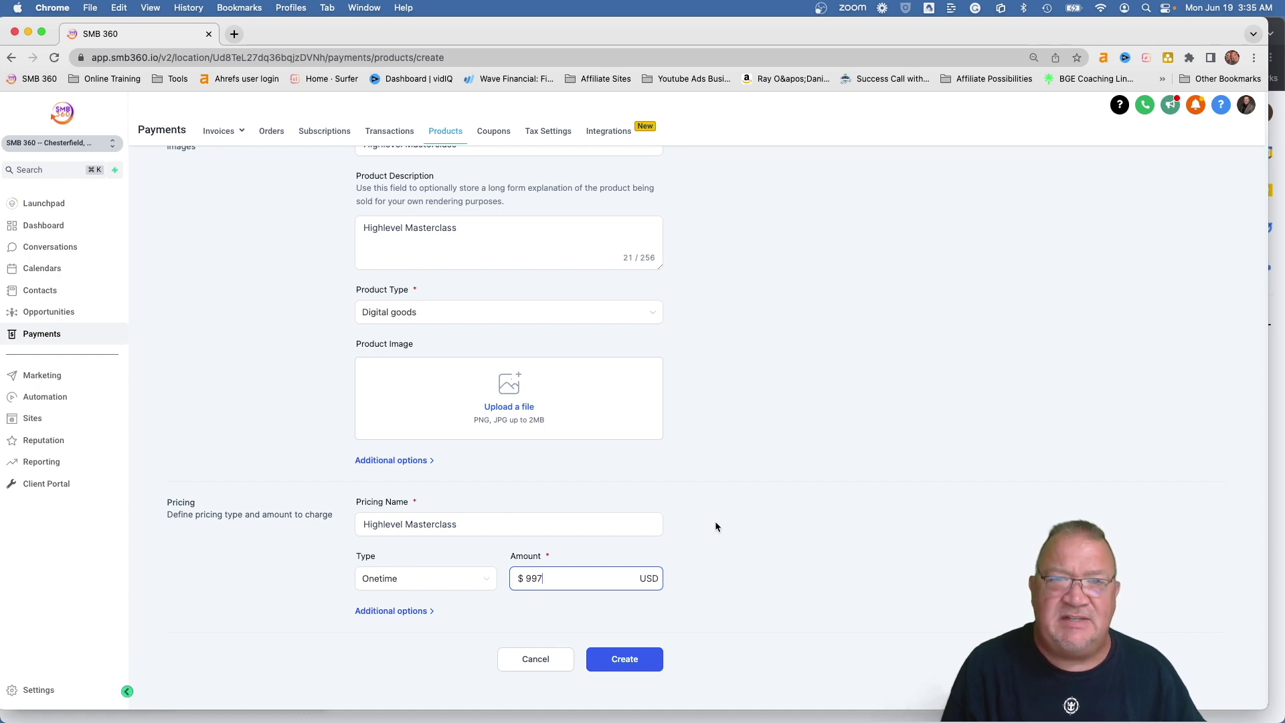
Enable a membership offer in the price's additional options, choose Highlevel Masterclass as the offer, and create the product
{"action": "scroll", "coordinate": [715, 527], "scroll_direction": "down", "scroll_amount": 1}
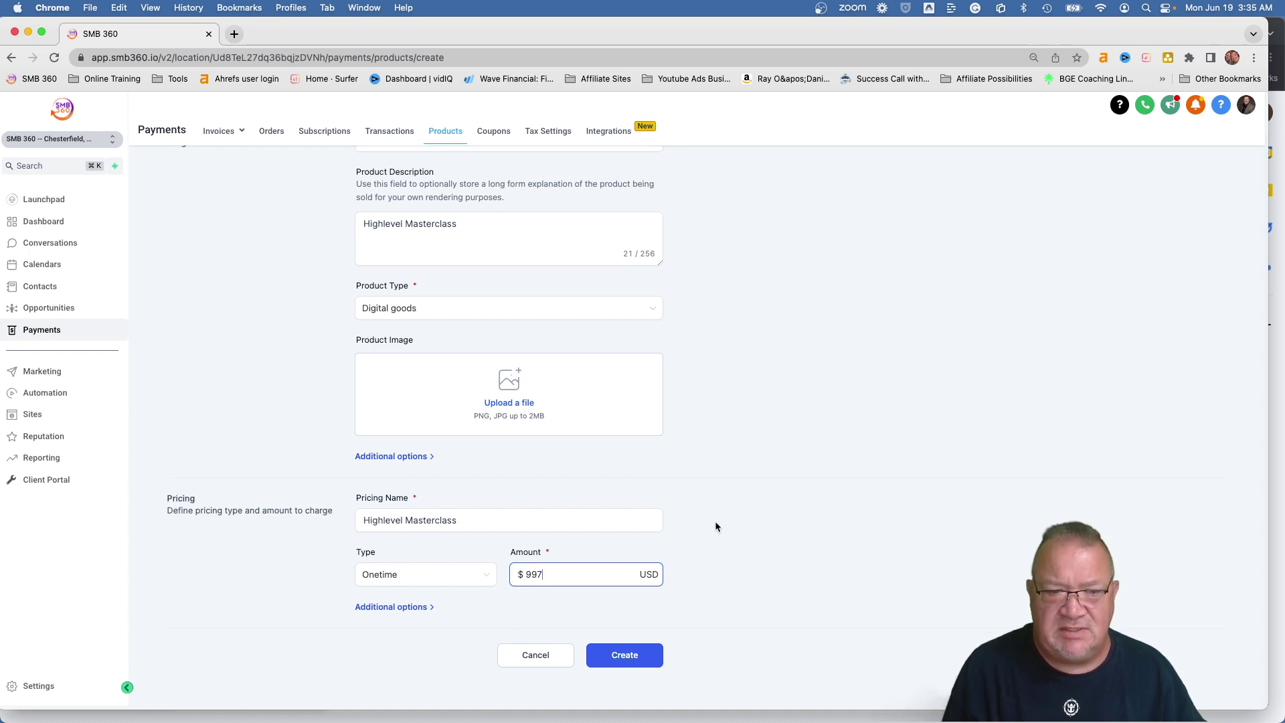
{"action": "left_click", "coordinate": [389, 607]}
{"action": "scroll", "coordinate": [532, 609], "scroll_direction": "down", "scroll_amount": 3}
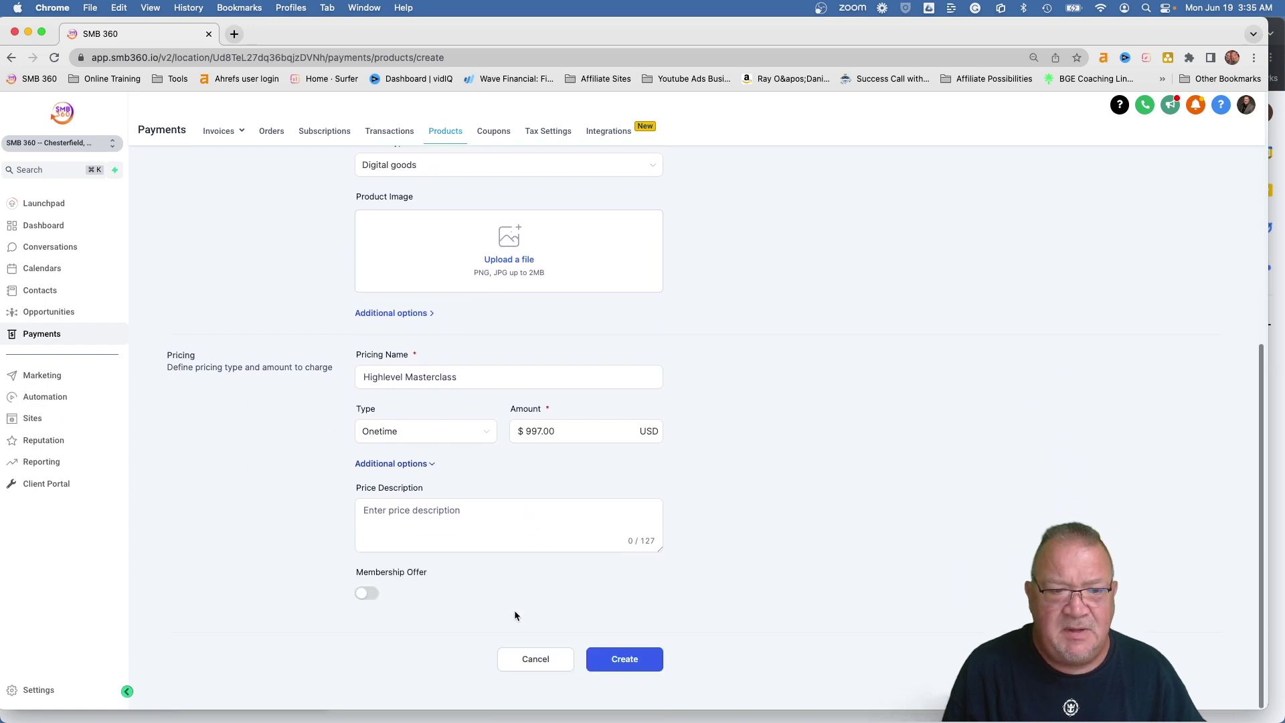
{"action": "scroll", "coordinate": [400, 574], "scroll_direction": "up", "scroll_amount": 5, "text": "ctrl"}
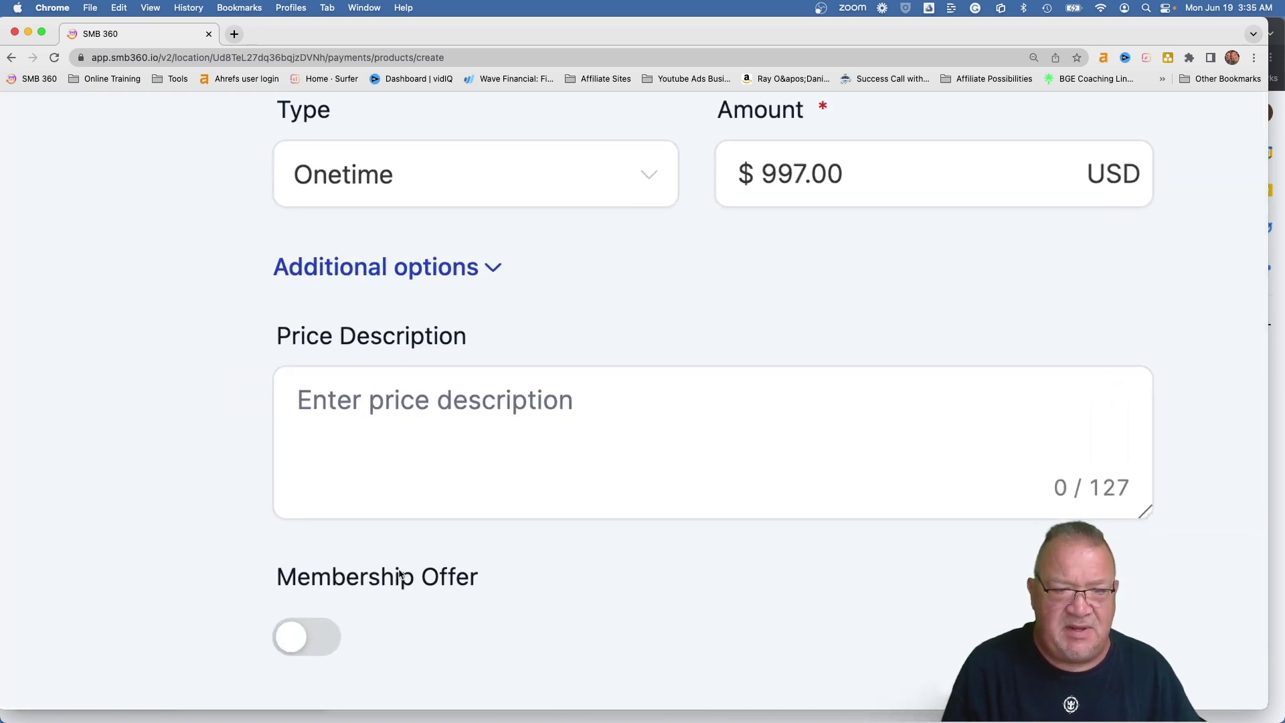
{"action": "scroll", "coordinate": [290, 607], "scroll_direction": "down", "scroll_amount": 3}
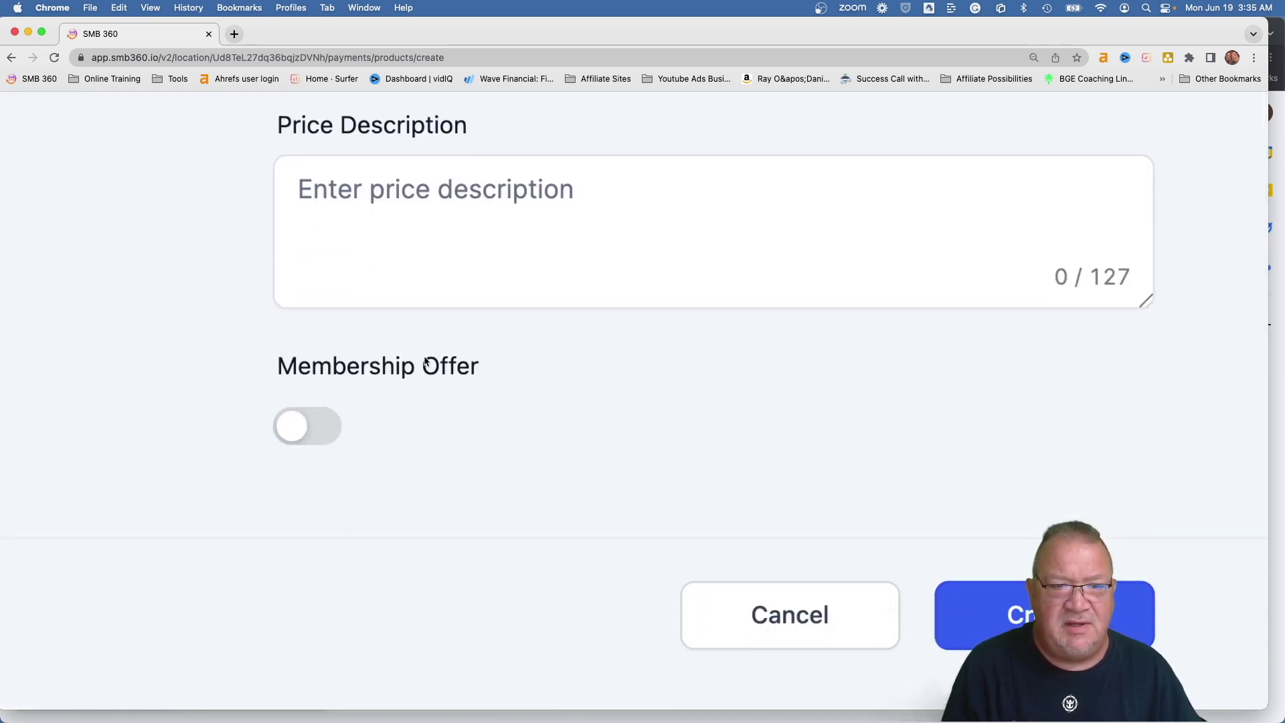
{"action": "left_click", "coordinate": [300, 429]}
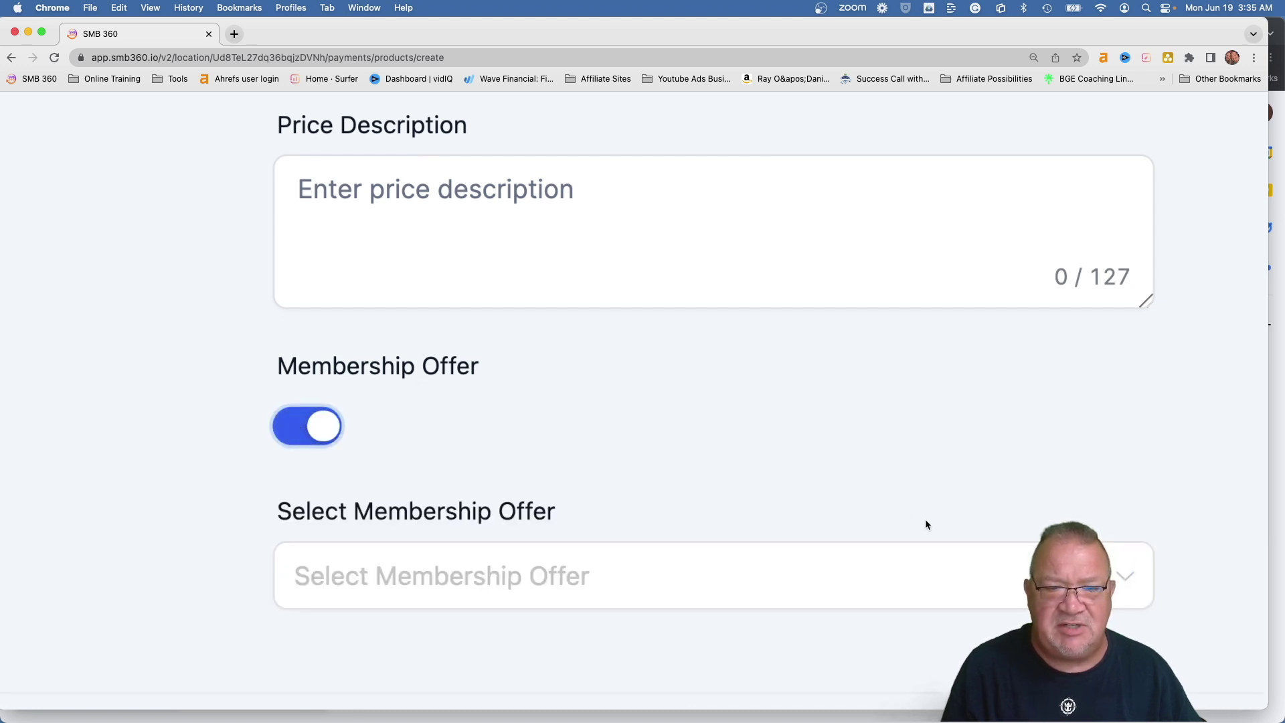
{"action": "scroll", "coordinate": [925, 519], "scroll_direction": "down", "scroll_amount": 3}
{"action": "left_click", "coordinate": [1117, 444]}
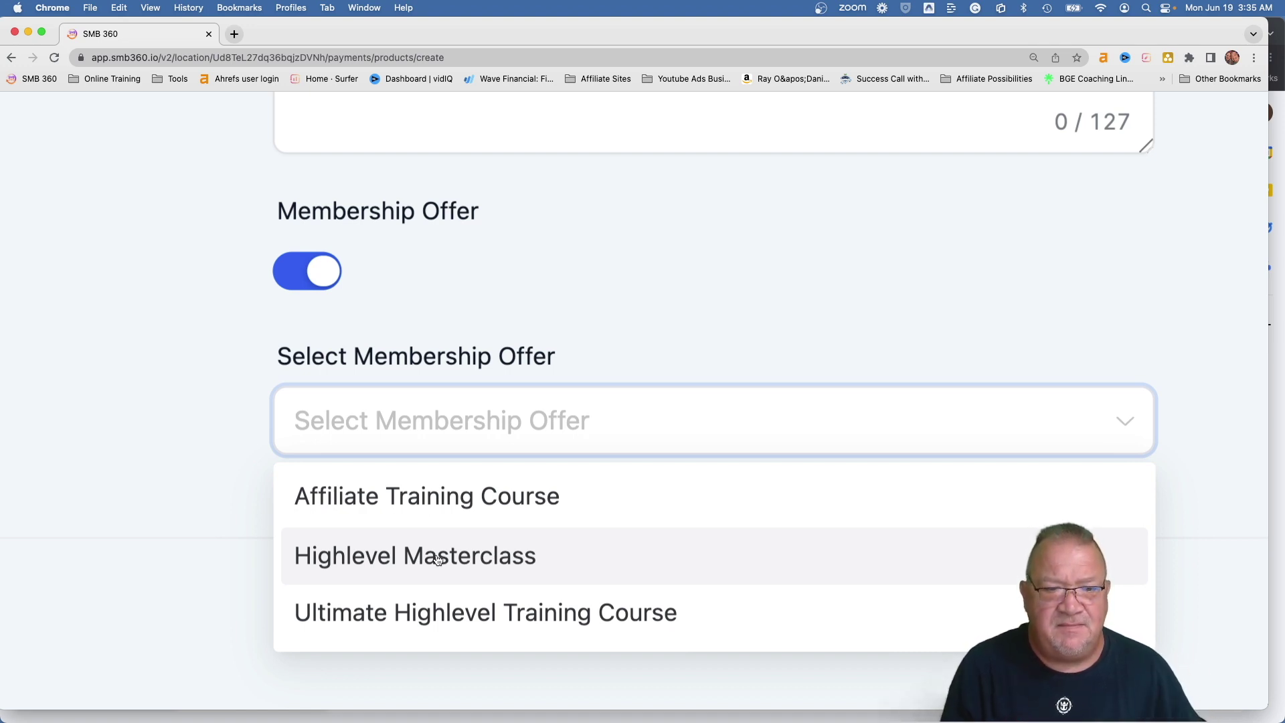
{"action": "left_click", "coordinate": [438, 559]}
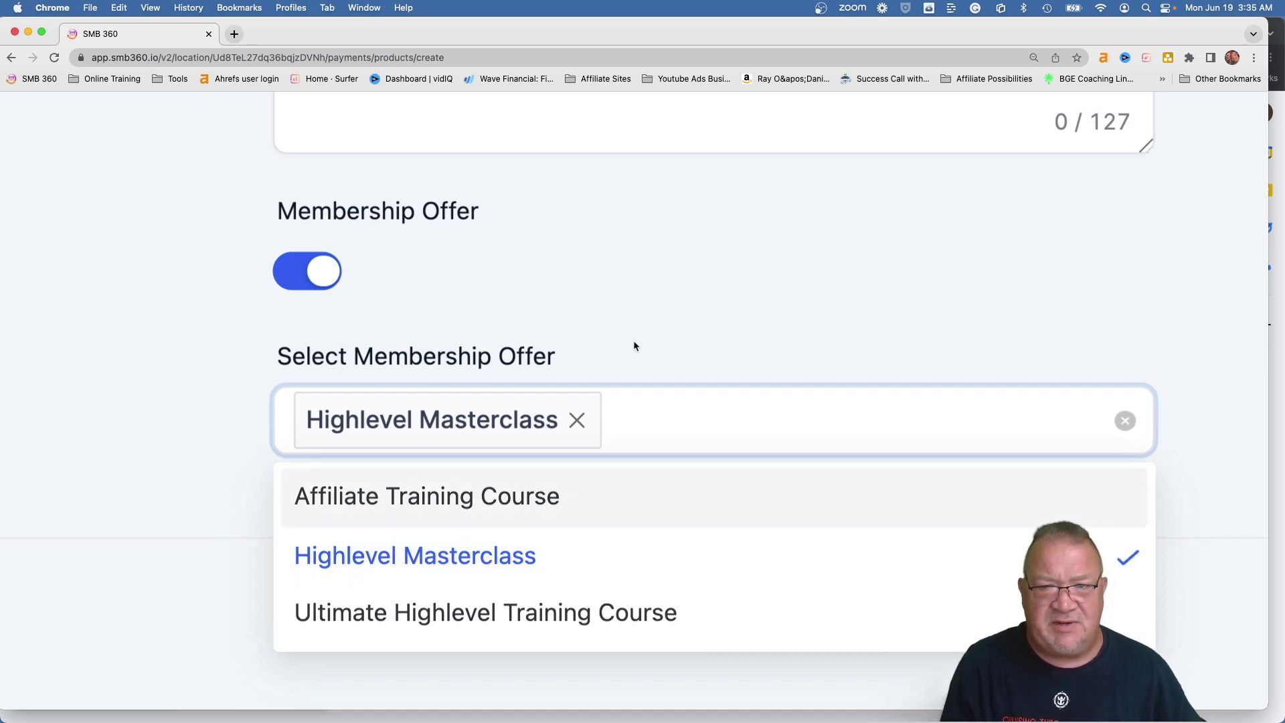
{"action": "left_click", "coordinate": [1025, 307]}
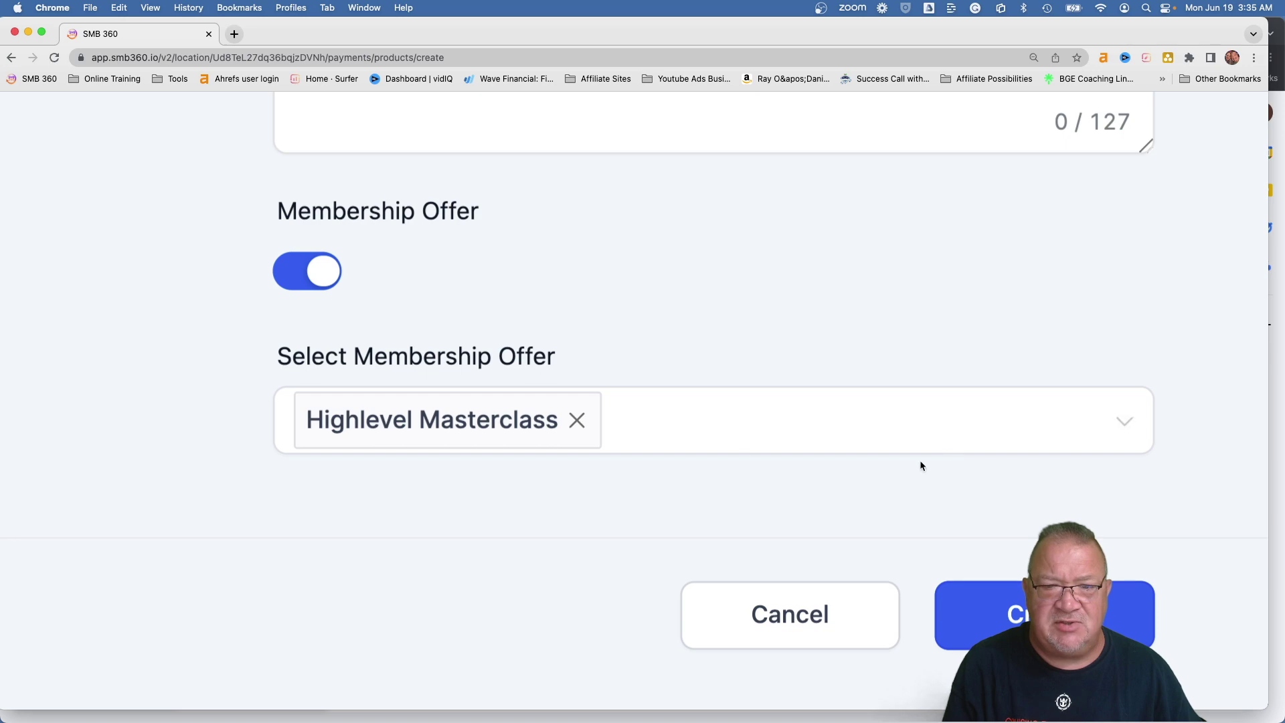
{"action": "scroll", "coordinate": [729, 453], "scroll_direction": "down", "scroll_amount": 5}
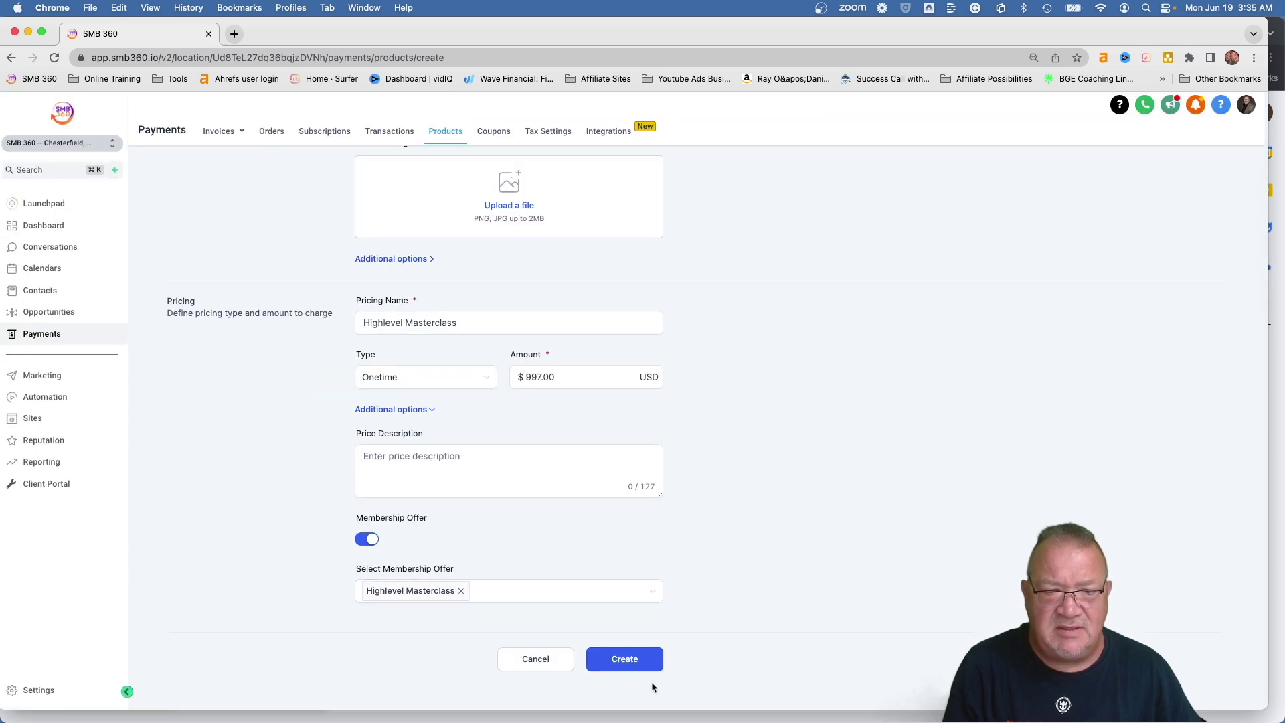
{"action": "left_click", "coordinate": [619, 659]}
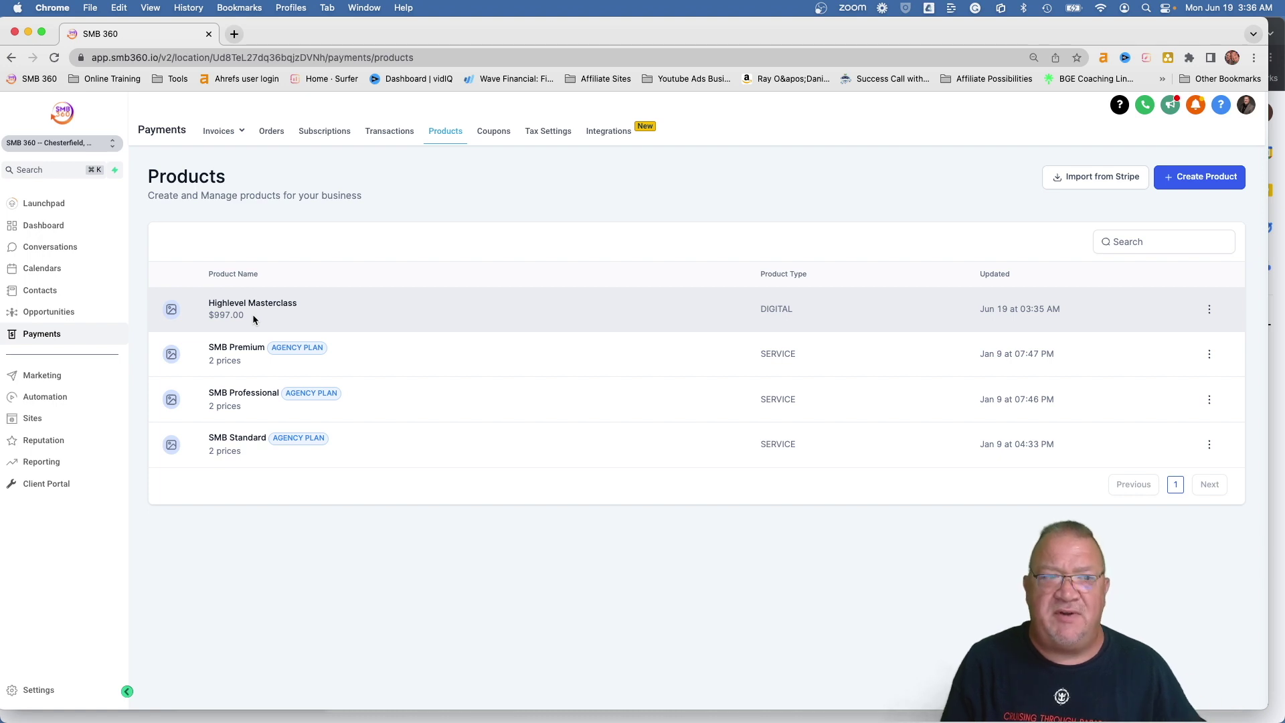
Add the Highlevel Masterclass product with its Highlevel Masterclass price to the Home step of the Lifestyle Transformation Memberships funnel
{"action": "left_click", "coordinate": [33, 418]}
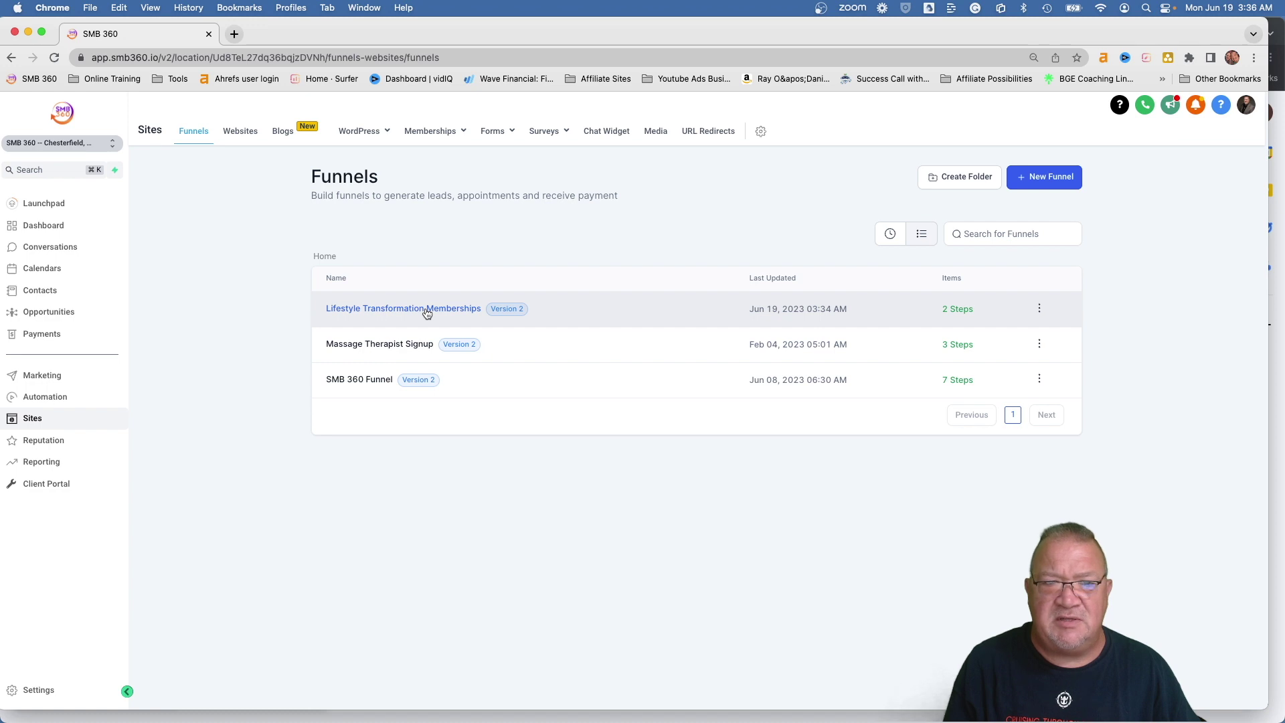
{"action": "left_click", "coordinate": [426, 309]}
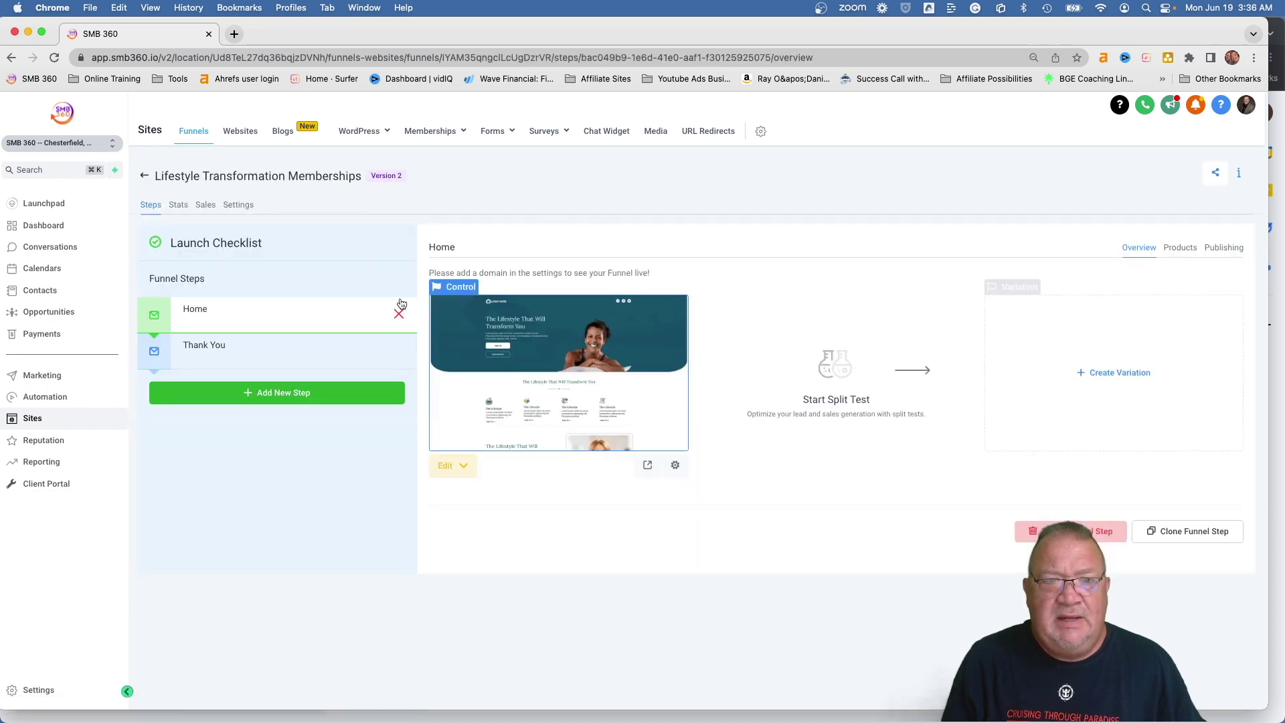
{"action": "left_click", "coordinate": [1182, 249]}
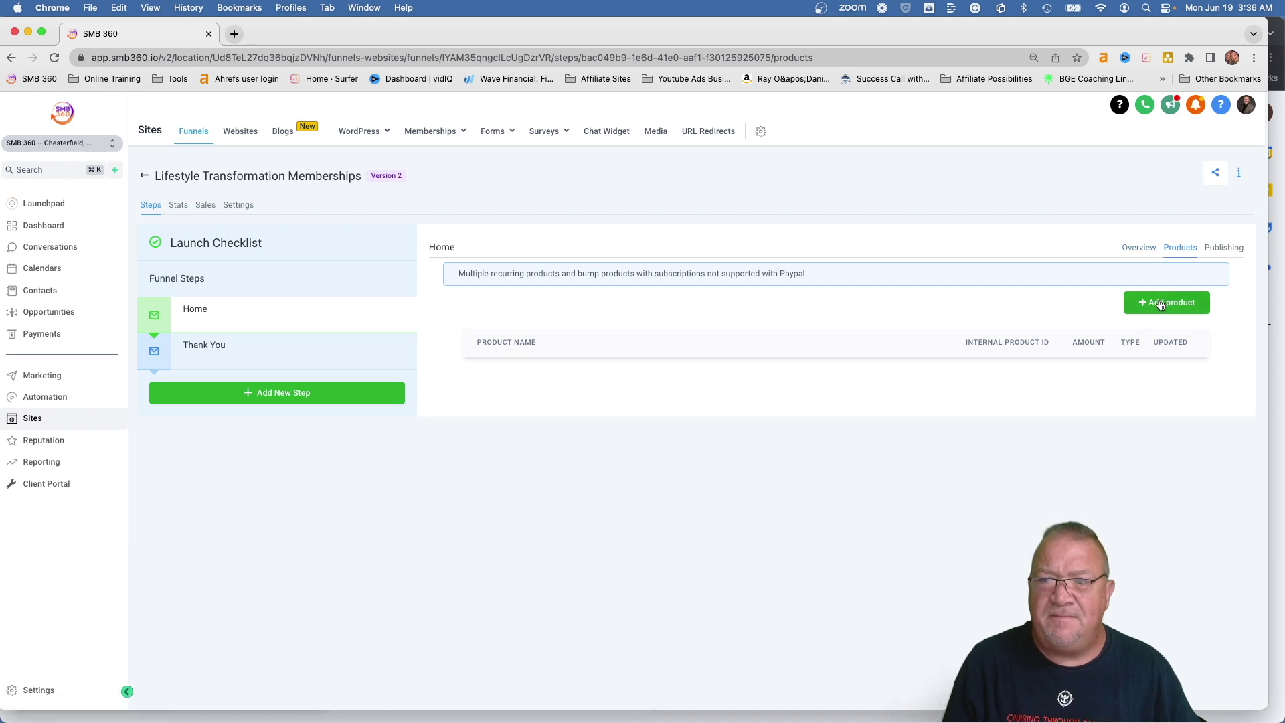
{"action": "left_click", "coordinate": [1159, 303]}
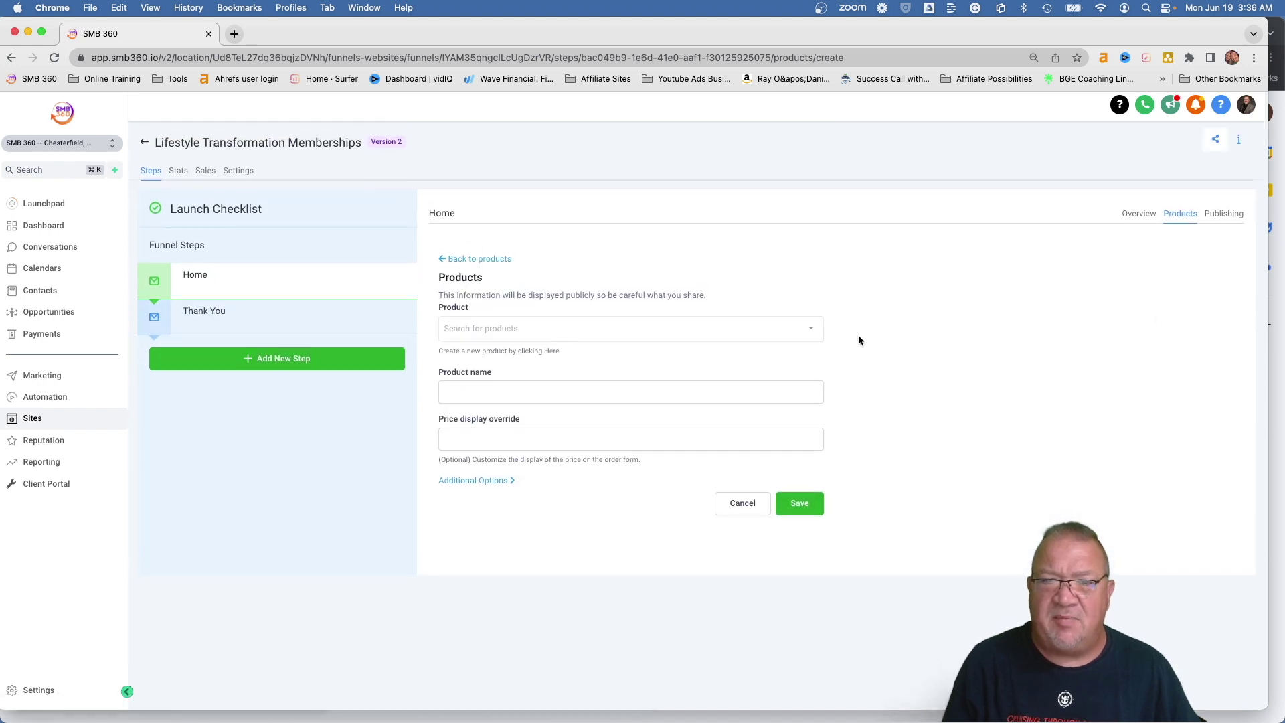
{"action": "left_click", "coordinate": [810, 342]}
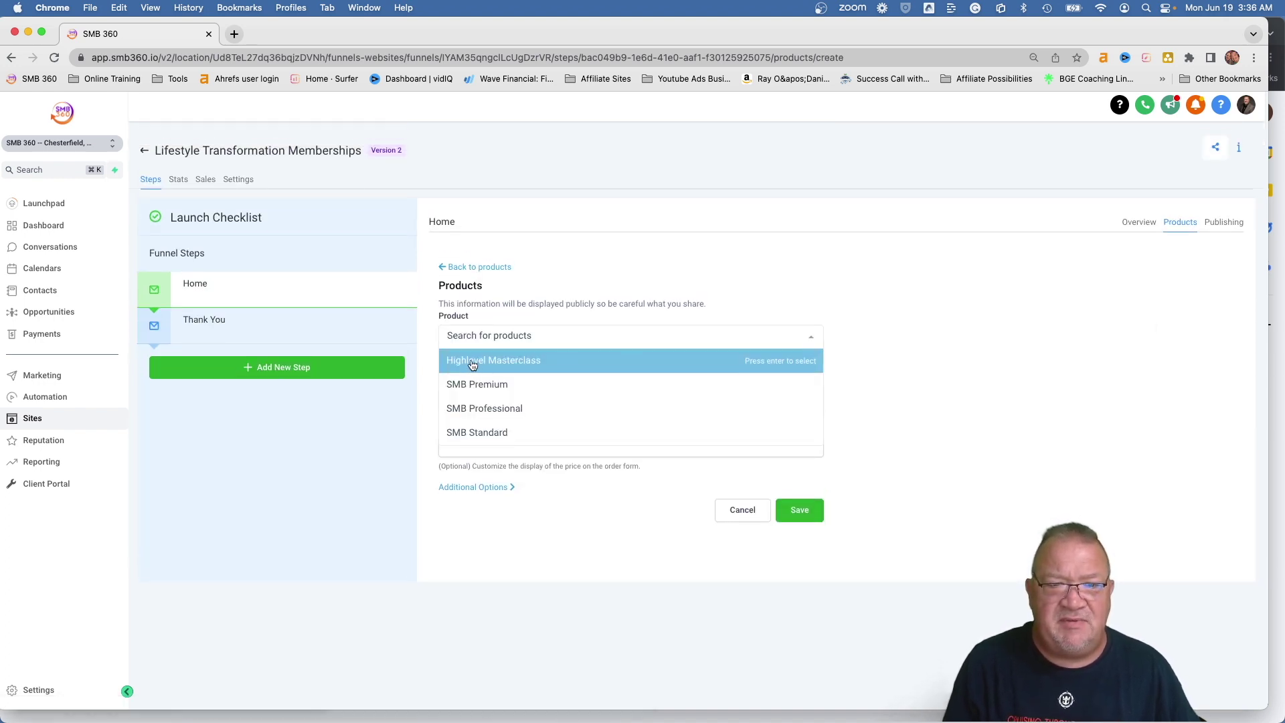
{"action": "left_click", "coordinate": [510, 364]}
{"action": "left_click", "coordinate": [489, 401]}
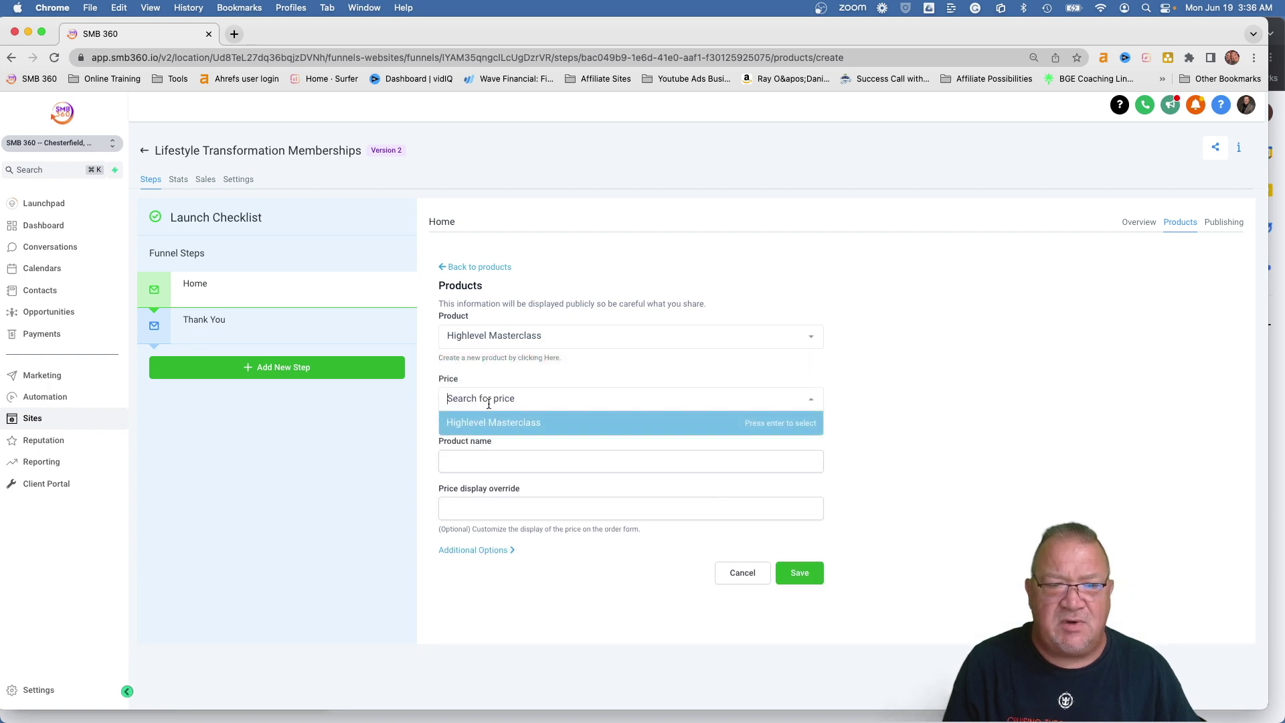
{"action": "left_click", "coordinate": [495, 423]}
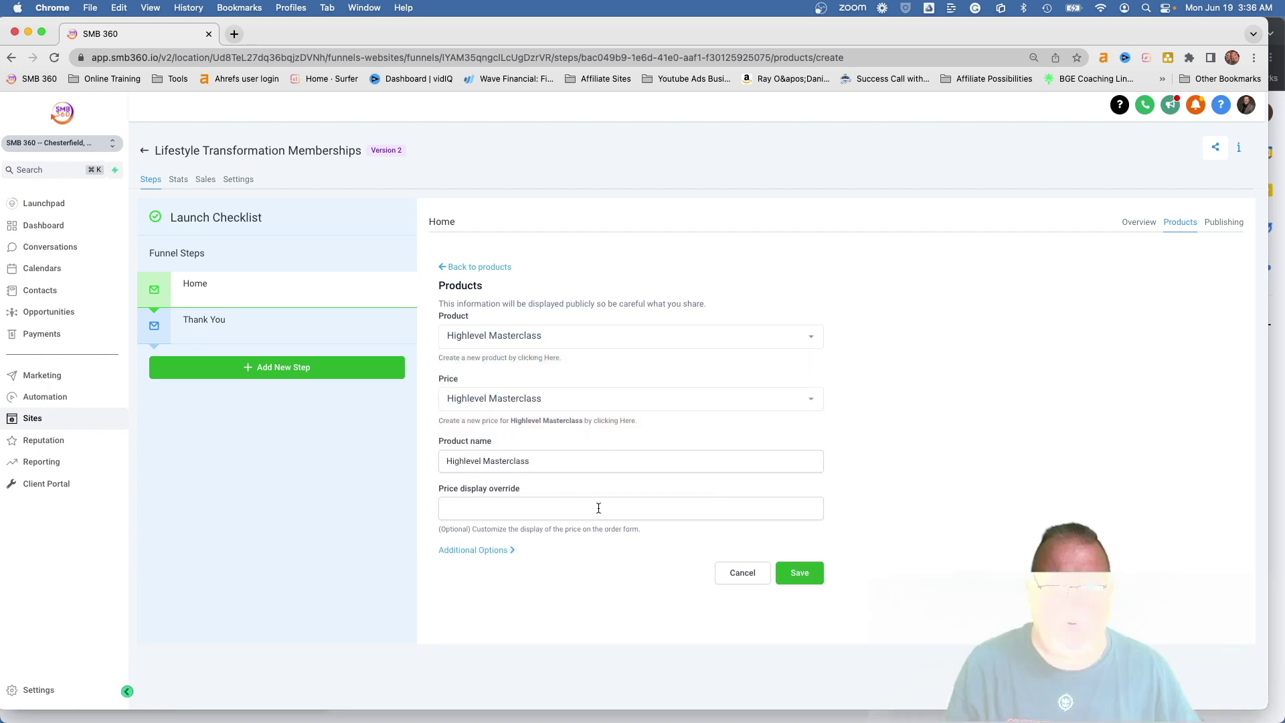
{"action": "left_click", "coordinate": [799, 574]}
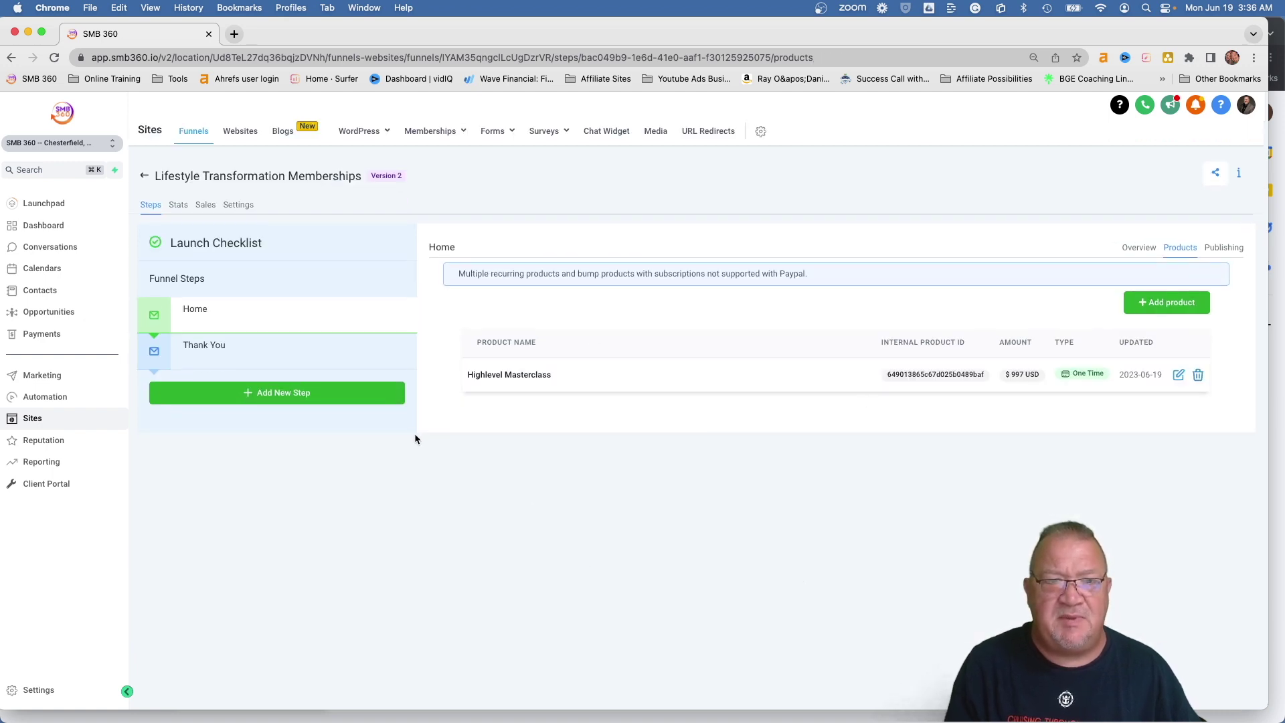
Preview the funnel's Home page, examine the order form behind Join Us, and close the form
{"action": "left_click", "coordinate": [1135, 248]}
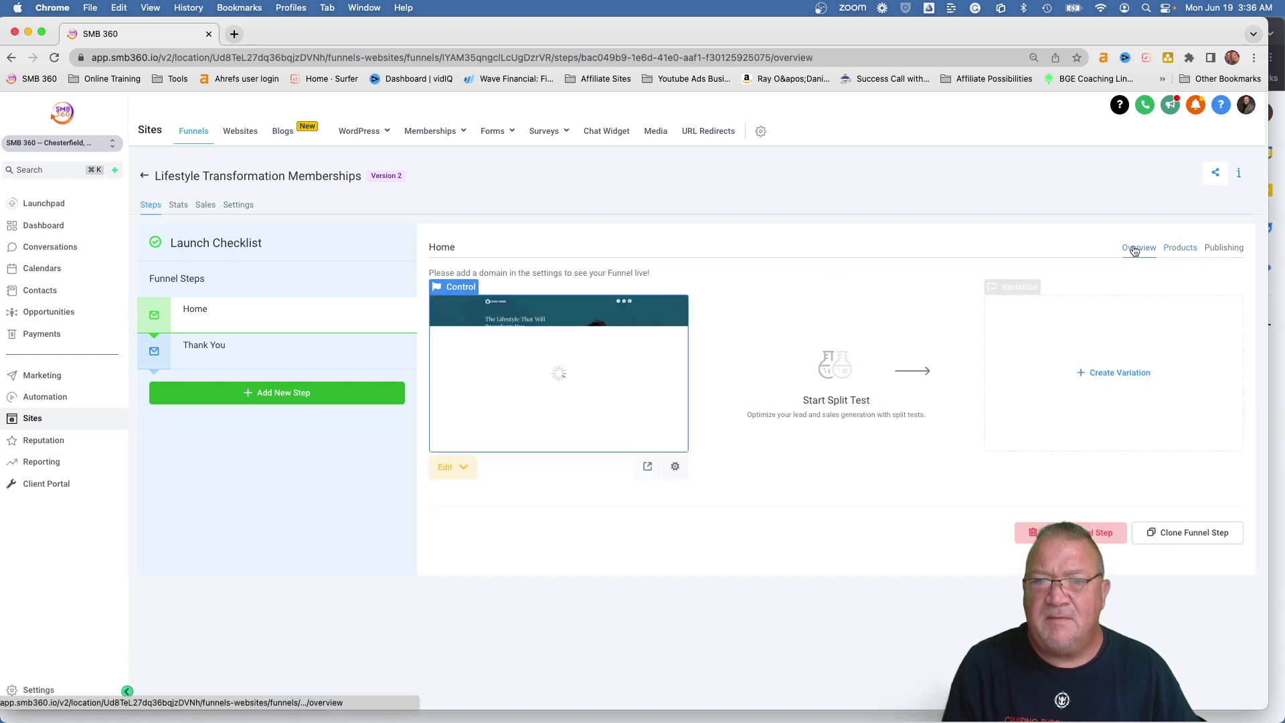
{"action": "left_click", "coordinate": [648, 465]}
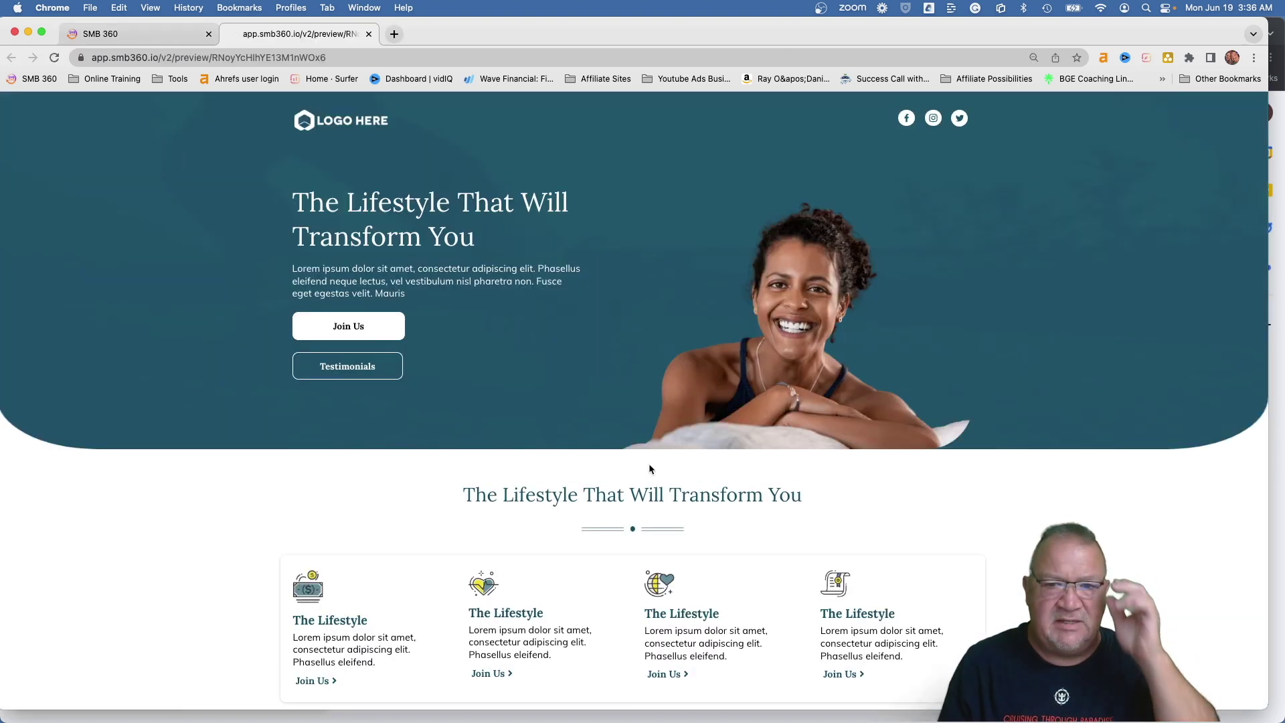
{"action": "left_click", "coordinate": [339, 327]}
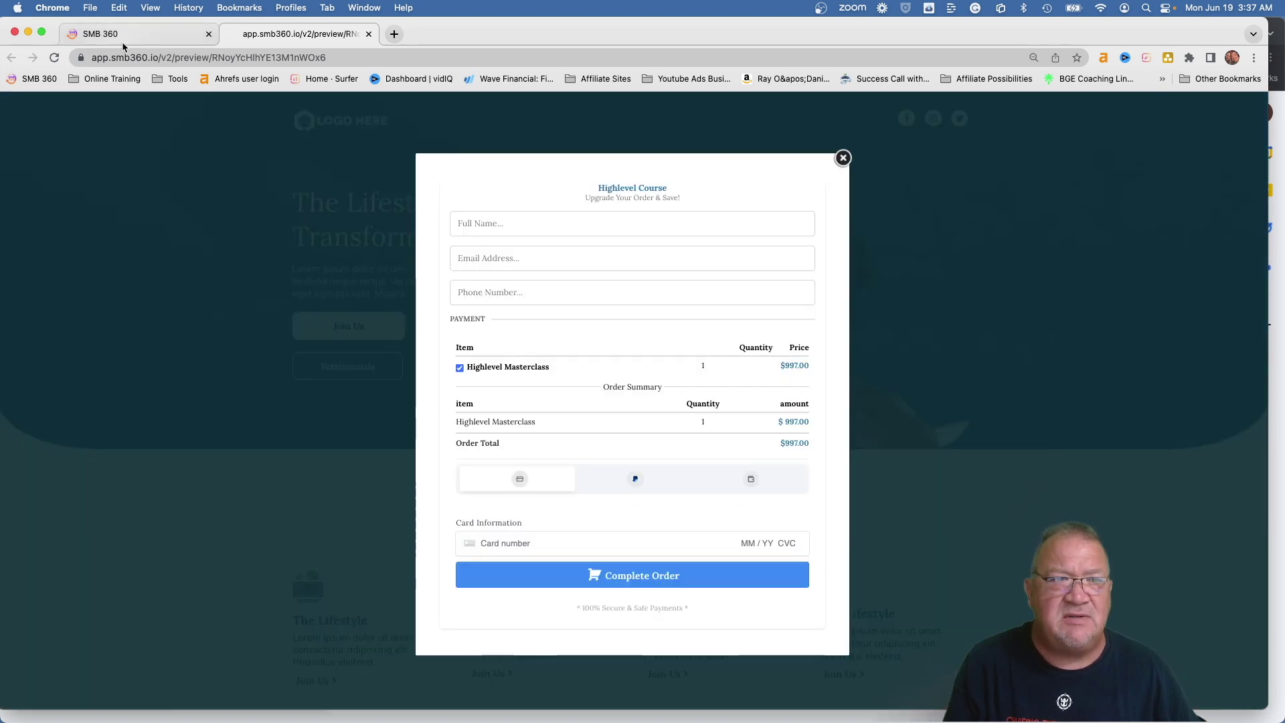
{"action": "left_click", "coordinate": [842, 158]}
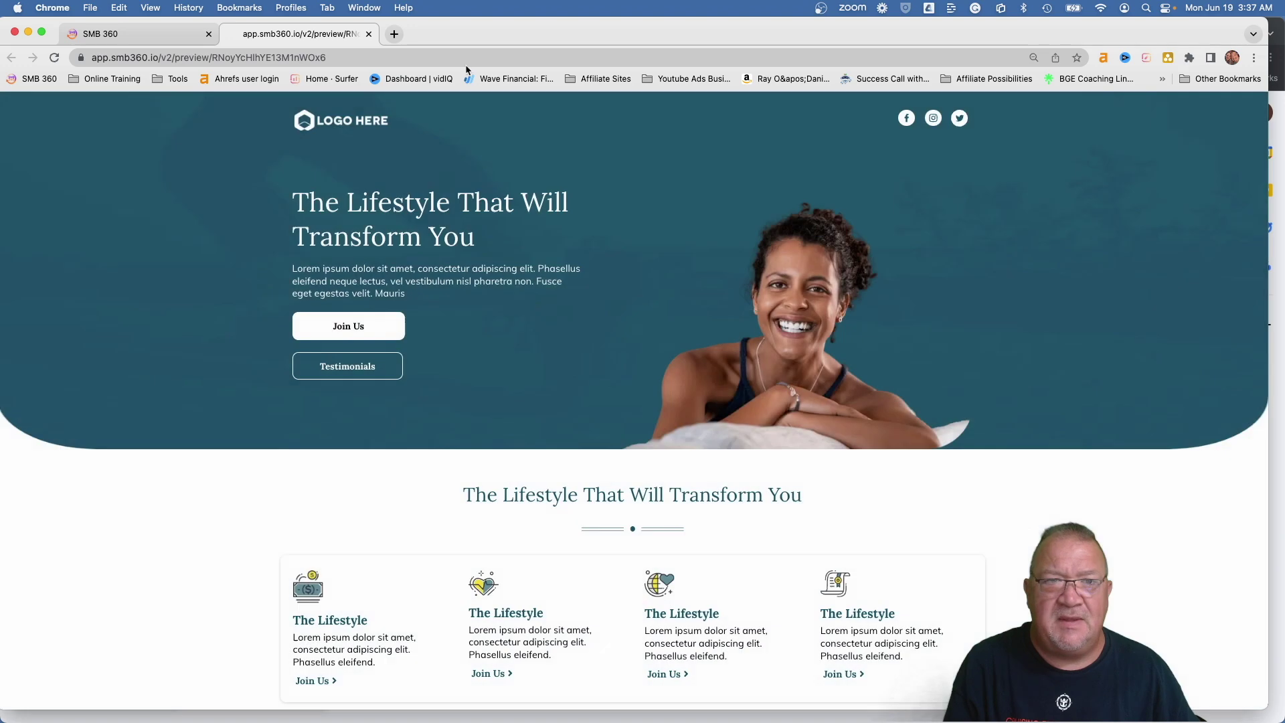
Set the Lifestyle Transformation Memberships funnel's payment mode to Test and save the funnel settings
{"action": "left_click", "coordinate": [134, 34]}
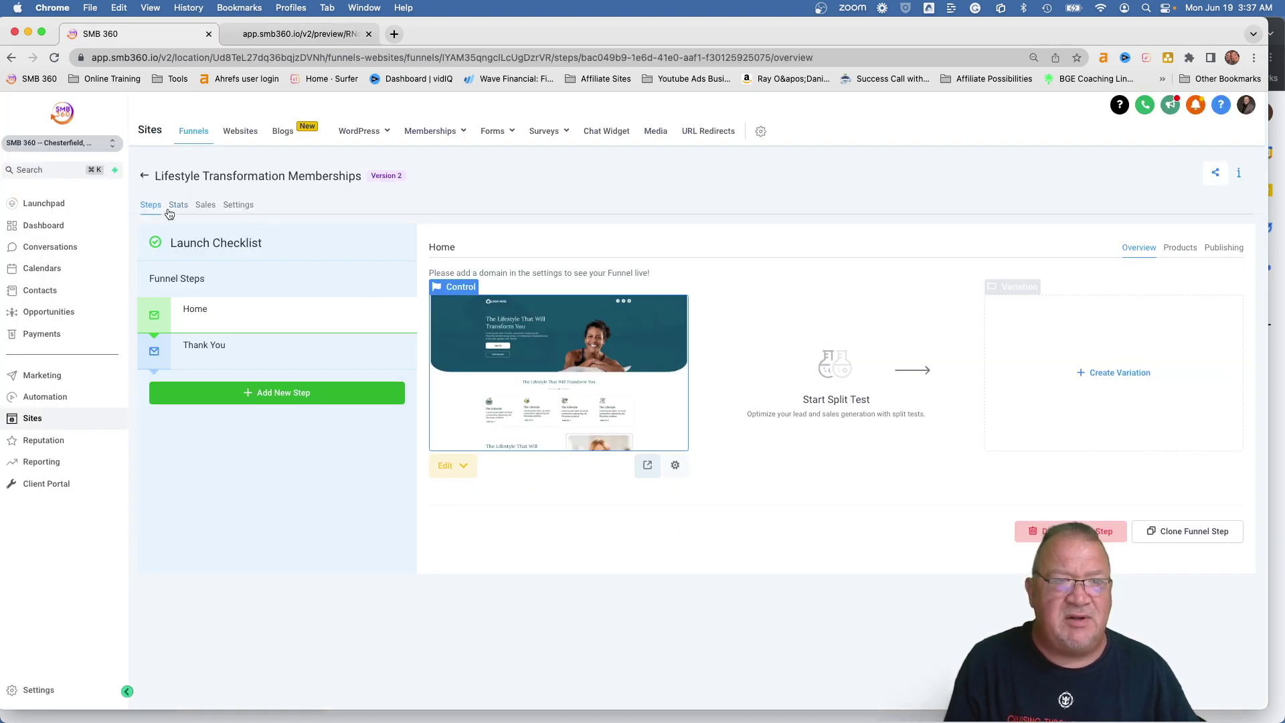
{"action": "left_click", "coordinate": [236, 205]}
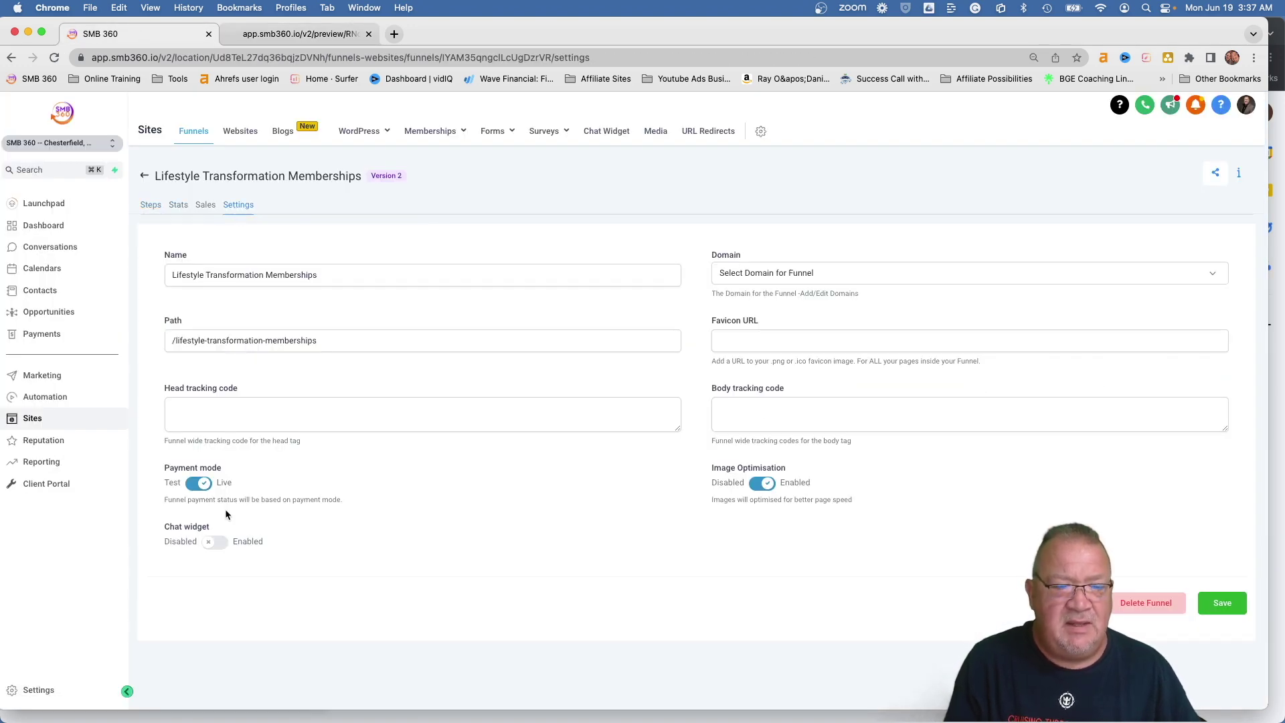
{"action": "scroll", "coordinate": [225, 508], "scroll_direction": "up", "scroll_amount": 3}
{"action": "scroll", "coordinate": [223, 499], "scroll_direction": "up", "scroll_amount": 5}
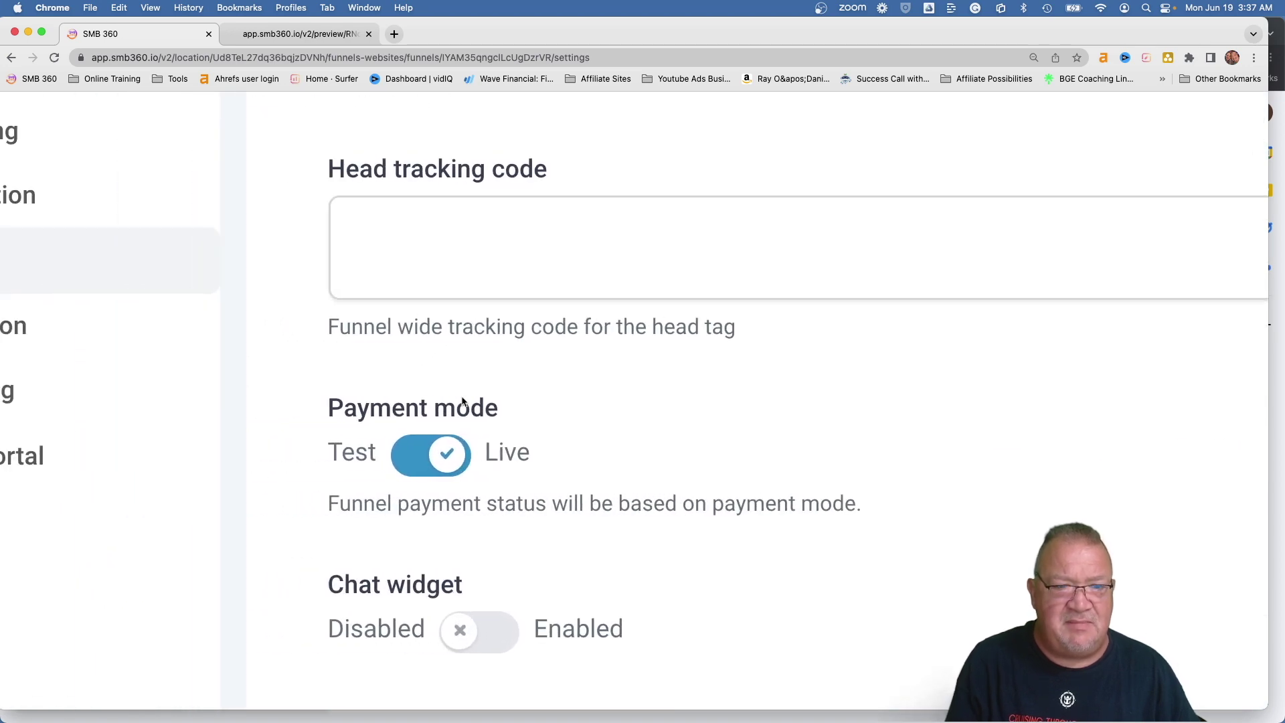
{"action": "left_click", "coordinate": [436, 466]}
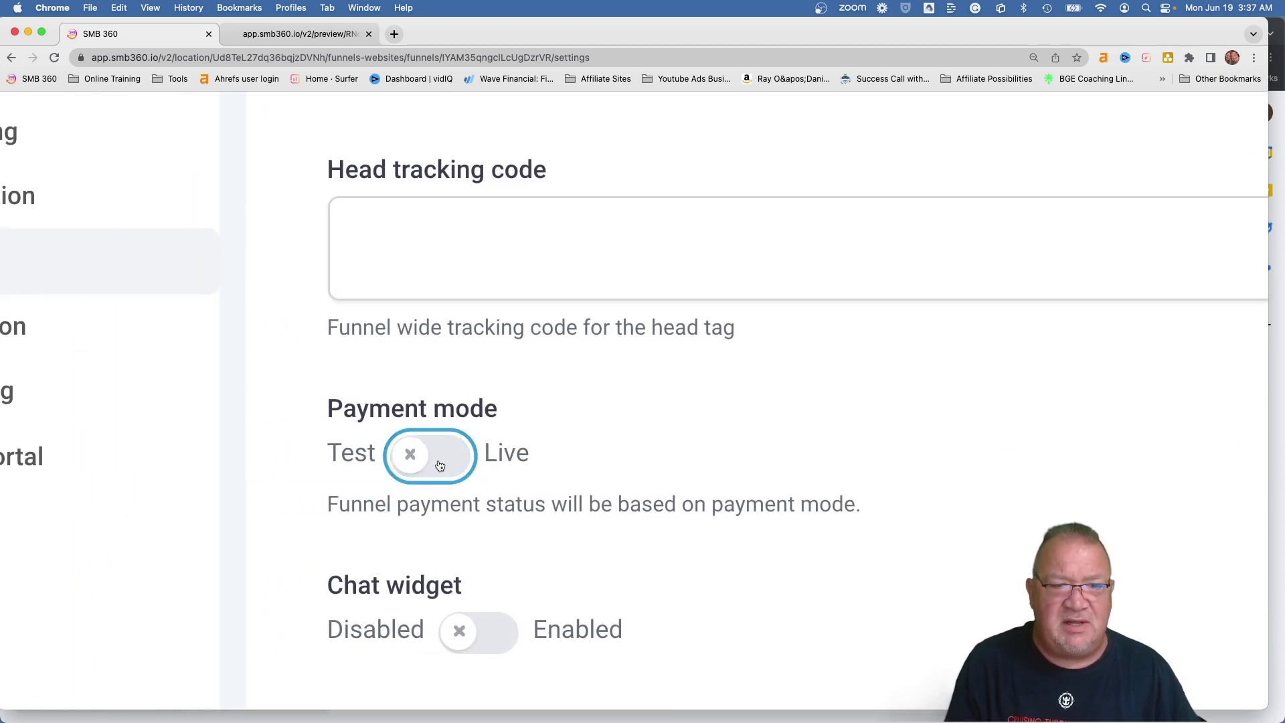
{"action": "scroll", "coordinate": [565, 469], "scroll_direction": "down", "scroll_amount": 5}
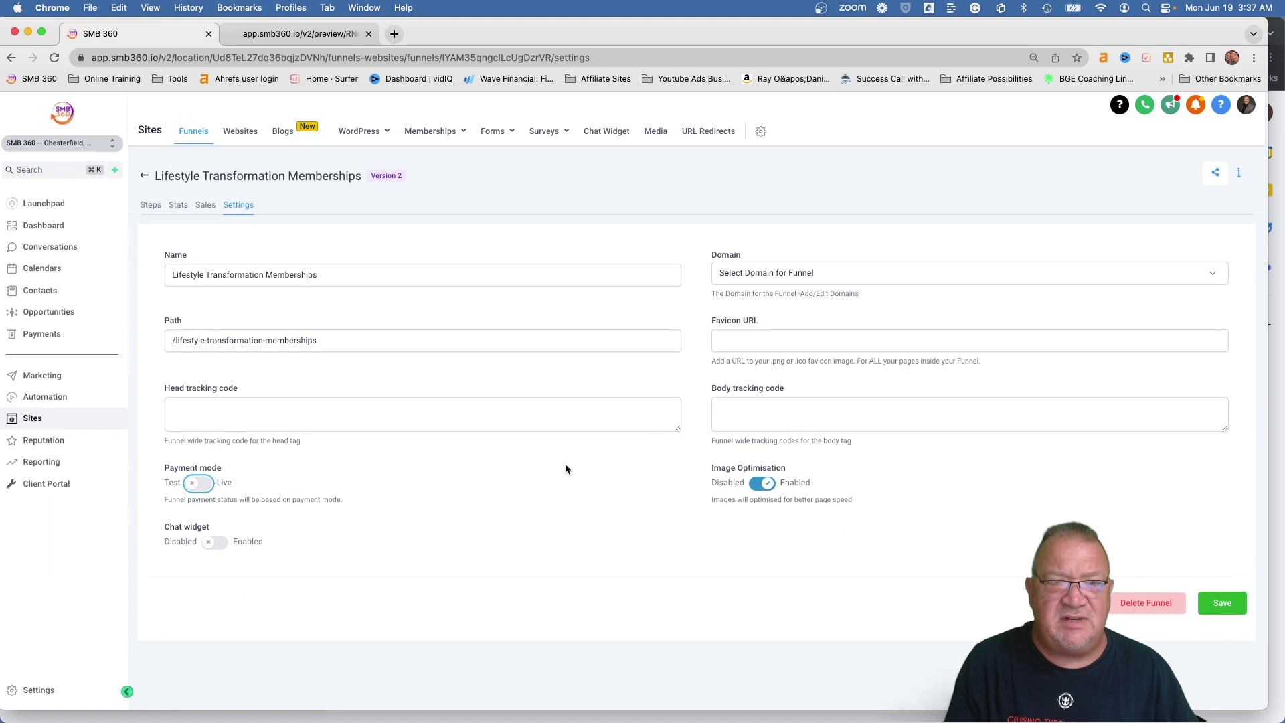
{"action": "left_click", "coordinate": [1223, 602]}
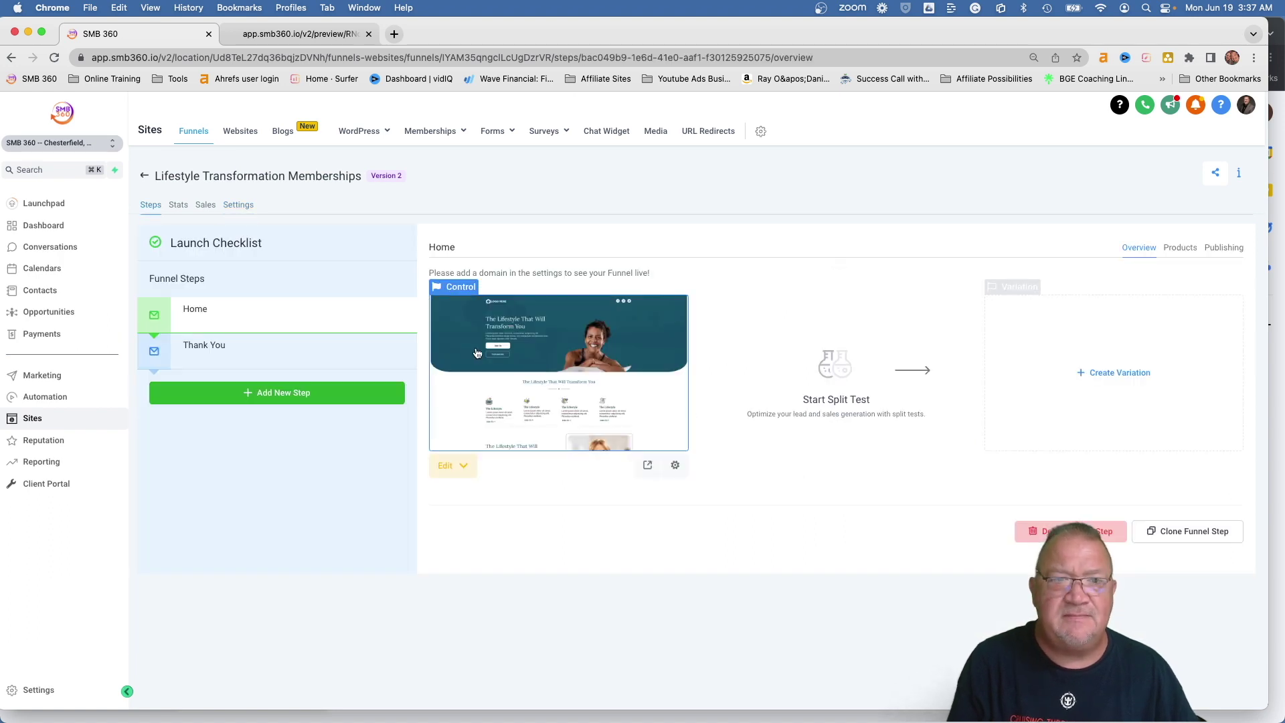
Reload the Home page preview and open the Join Us order form to check its payment mode
{"action": "left_click", "coordinate": [324, 35]}
{"action": "left_click", "coordinate": [55, 58]}
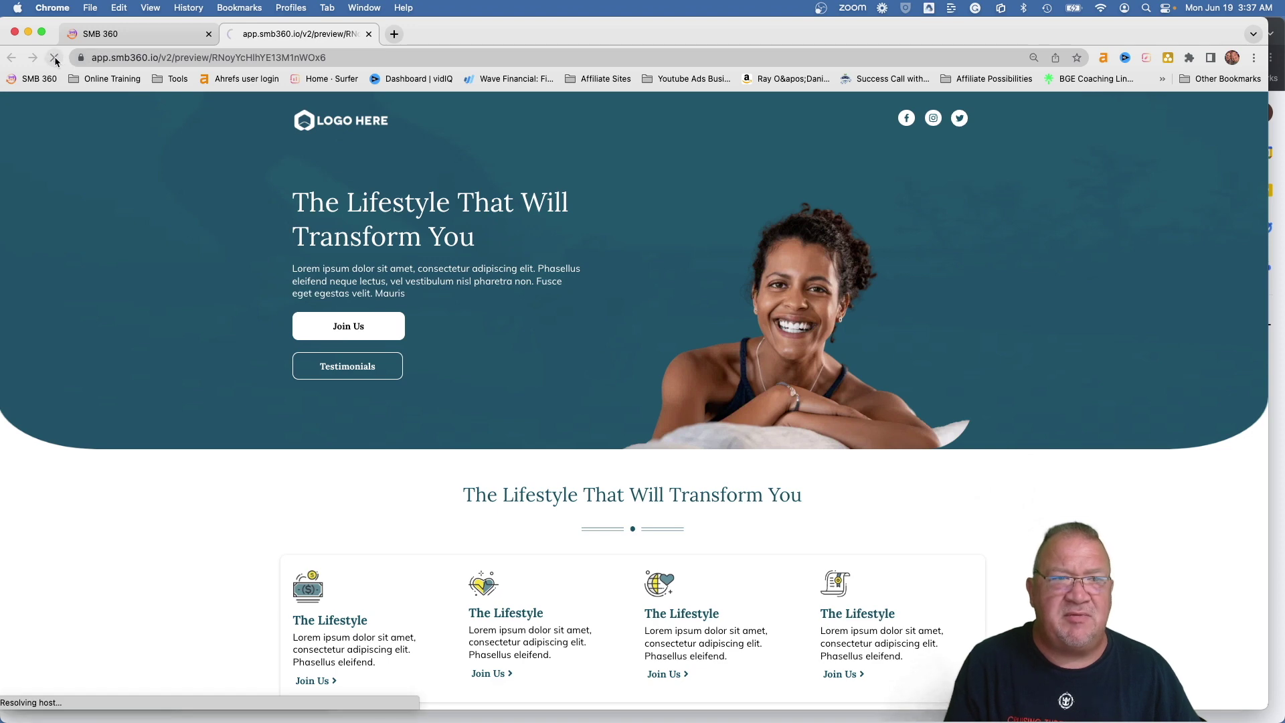
{"action": "left_click", "coordinate": [349, 324]}
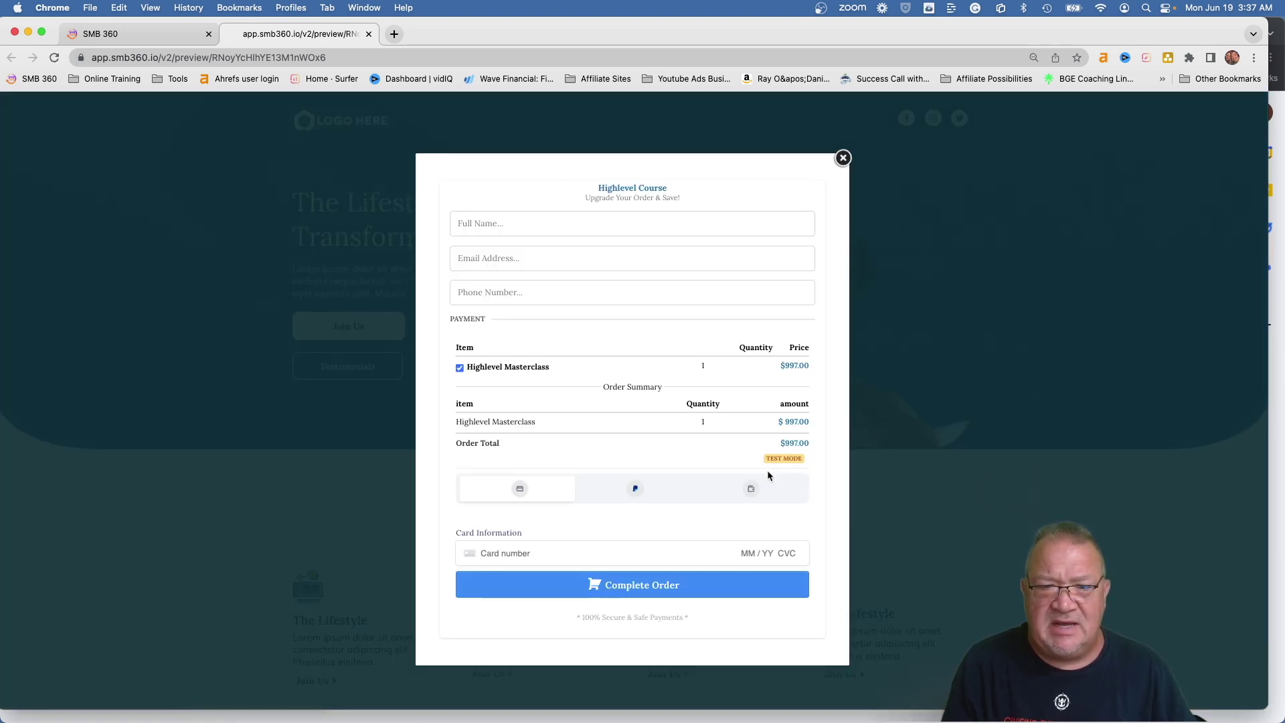
{"action": "scroll", "coordinate": [767, 475], "scroll_direction": "up", "scroll_amount": 5, "text": "ctrl"}
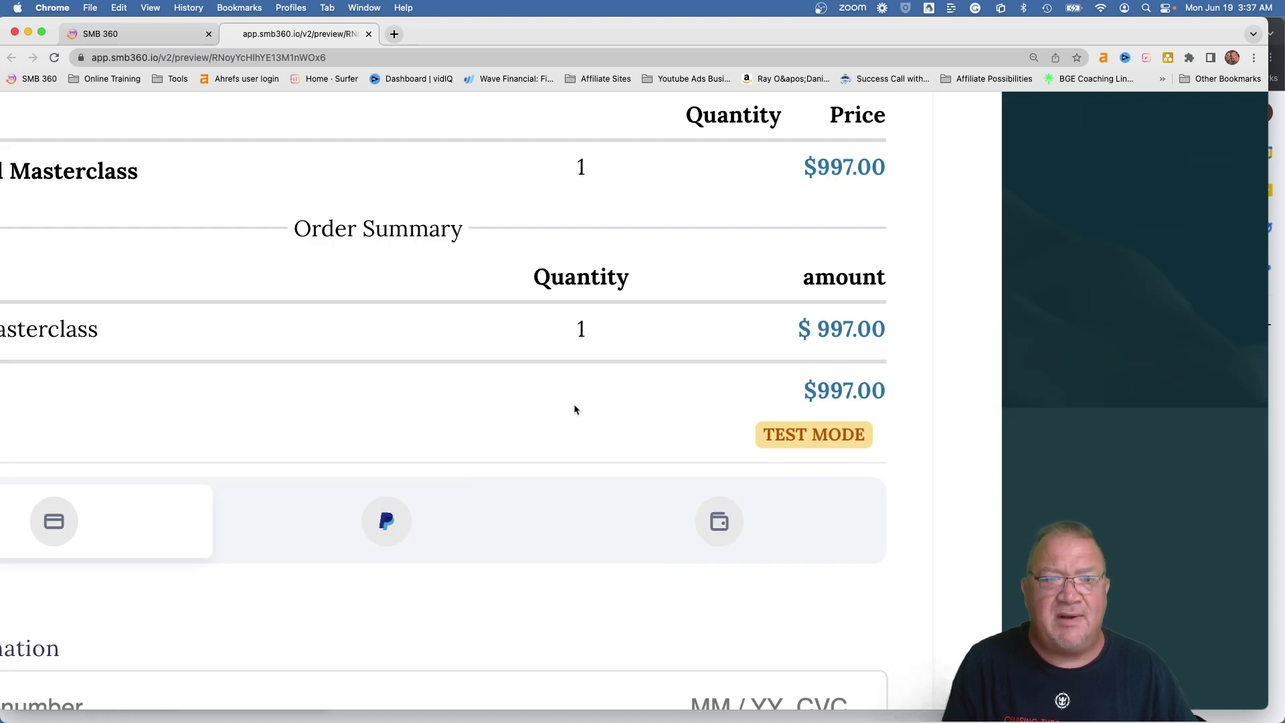
{"action": "scroll", "coordinate": [575, 409], "scroll_direction": "down", "scroll_amount": 5}
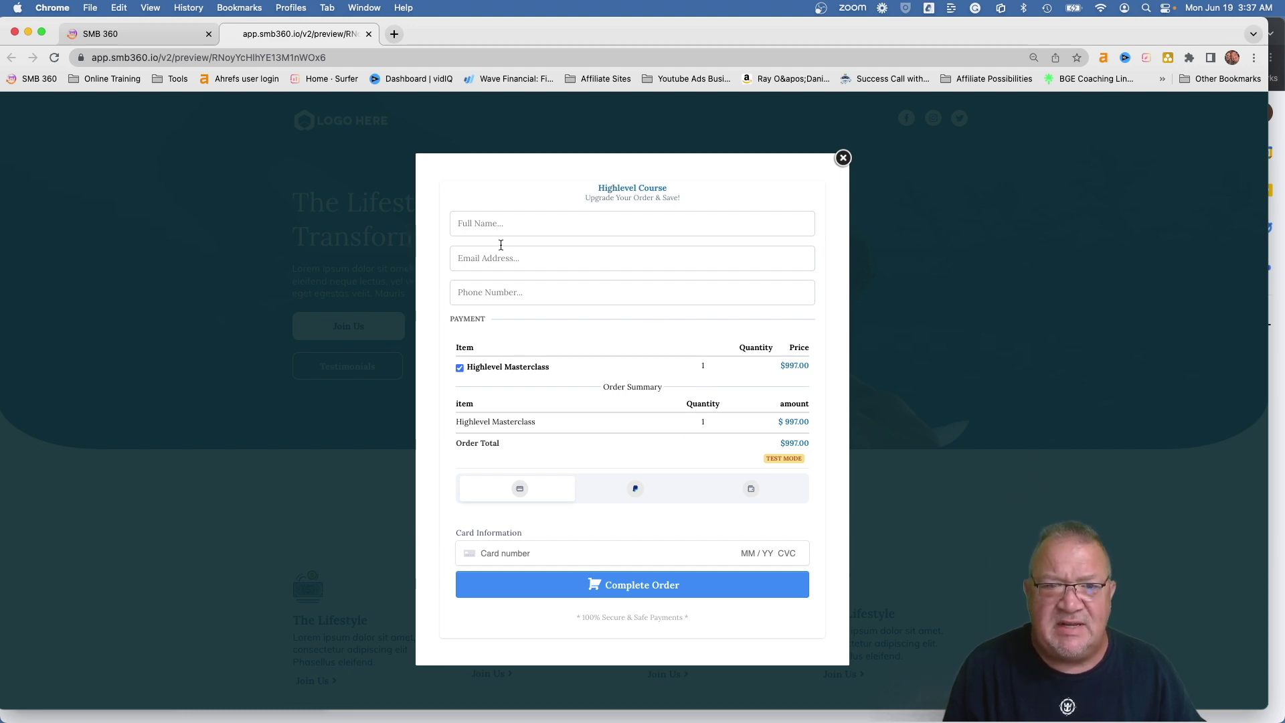
Check the test buyer's Gmail inbox in the incognito window, and return to the SMB 360 window
{"action": "left_click", "coordinate": [113, 33]}
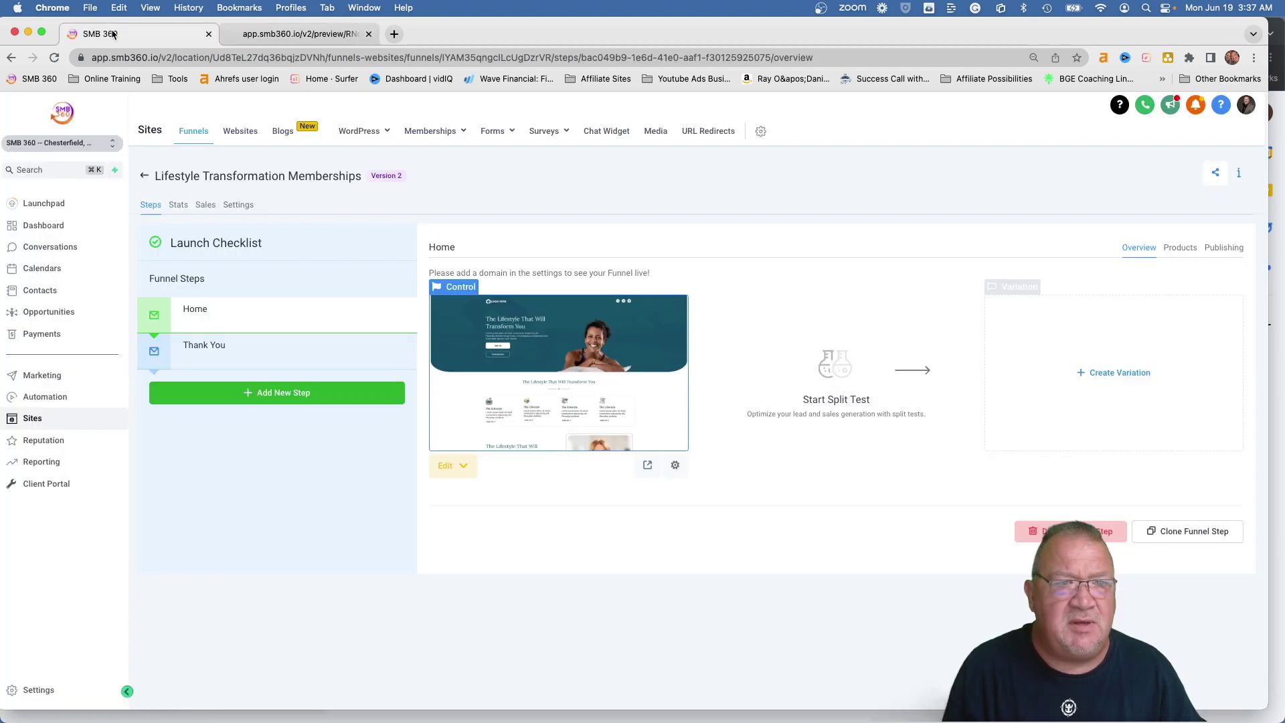
{"action": "mouse_move", "coordinate": [430, 130]}
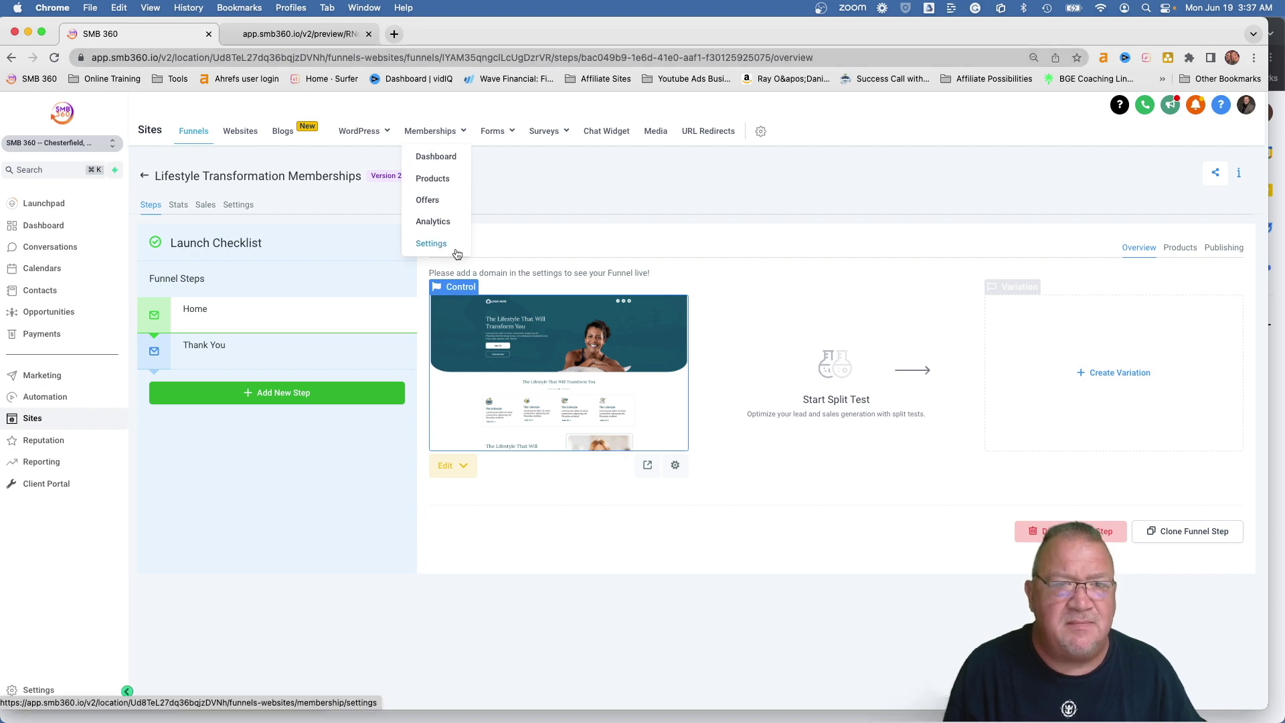
{"action": "key", "text": "ctrl+Up"}
{"action": "left_click", "coordinate": [400, 288]}
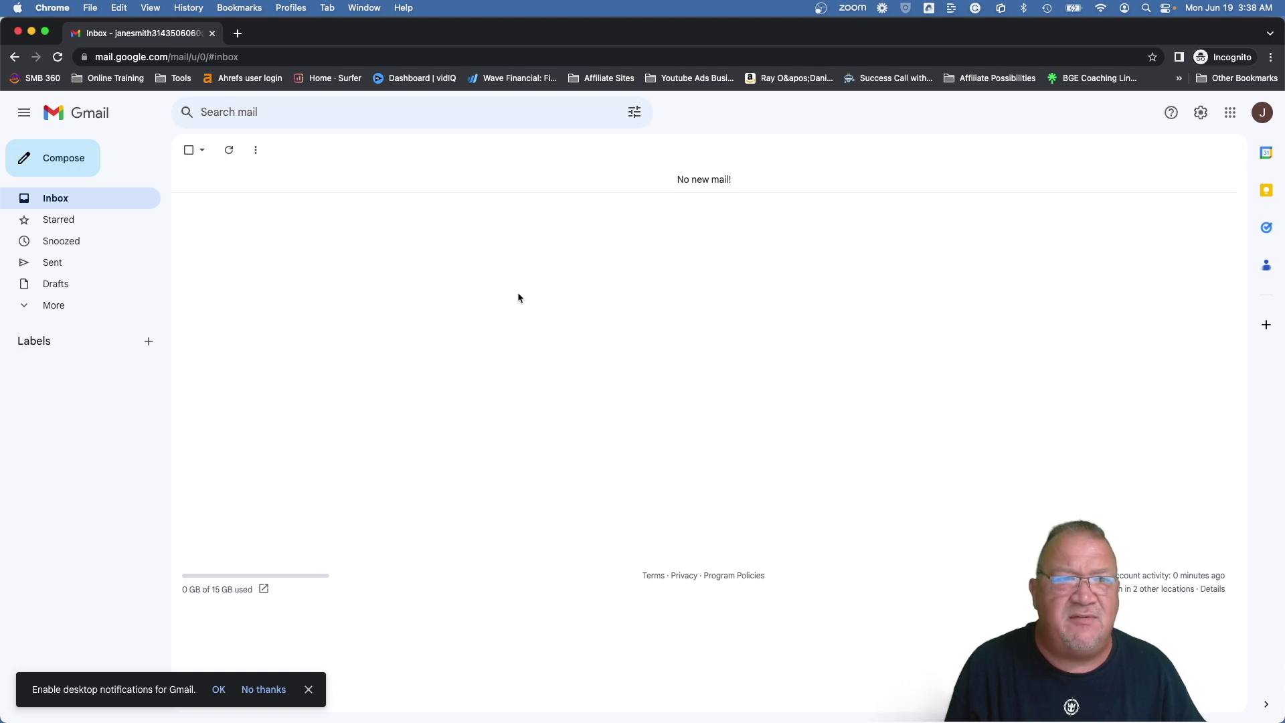
{"action": "key", "text": "ctrl+Up"}
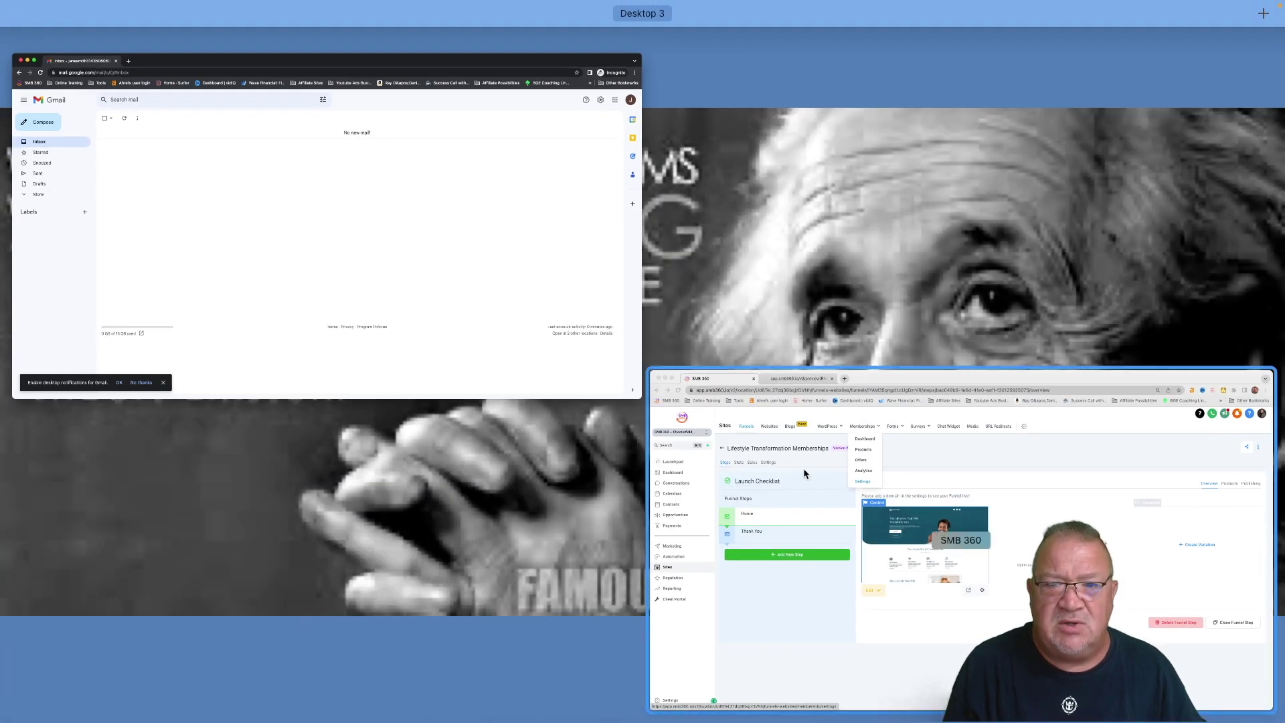
{"action": "left_click", "coordinate": [803, 468]}
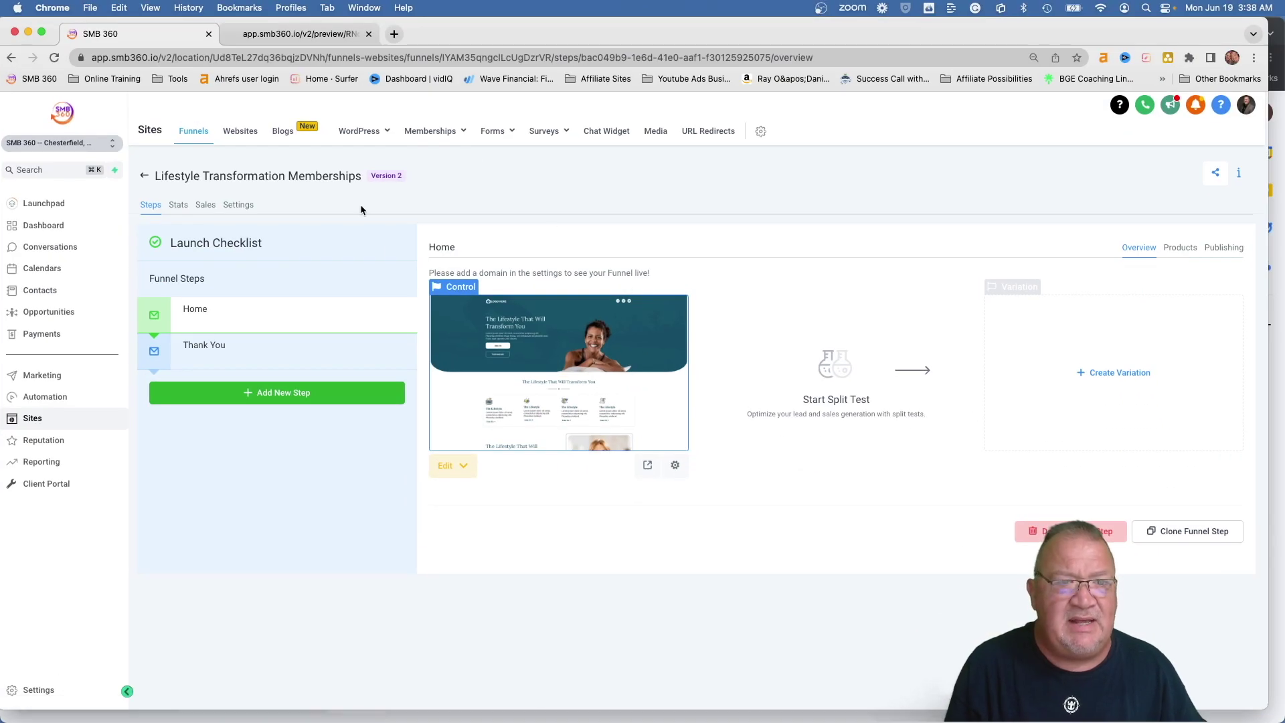
Switch to the Complete Massage & Spa sub-account and copy the first staff member's e-mail address from My Staff
{"action": "left_click", "coordinate": [91, 144]}
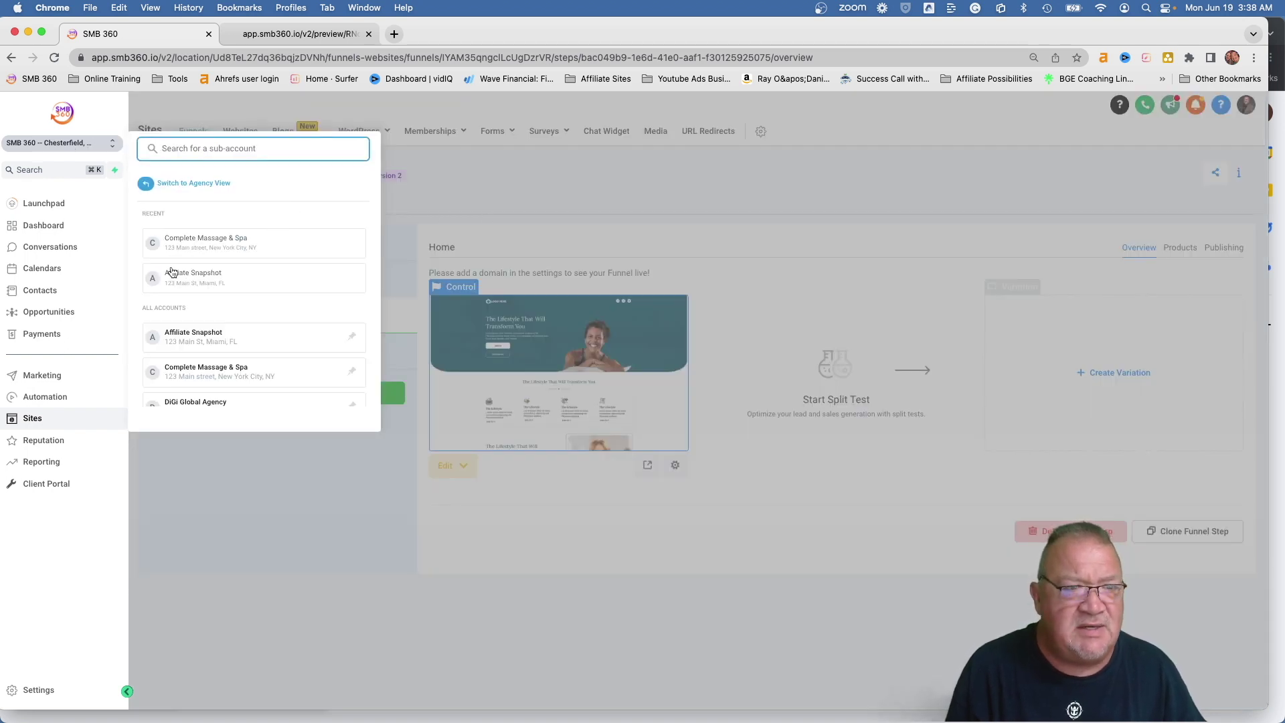
{"action": "left_click", "coordinate": [187, 244]}
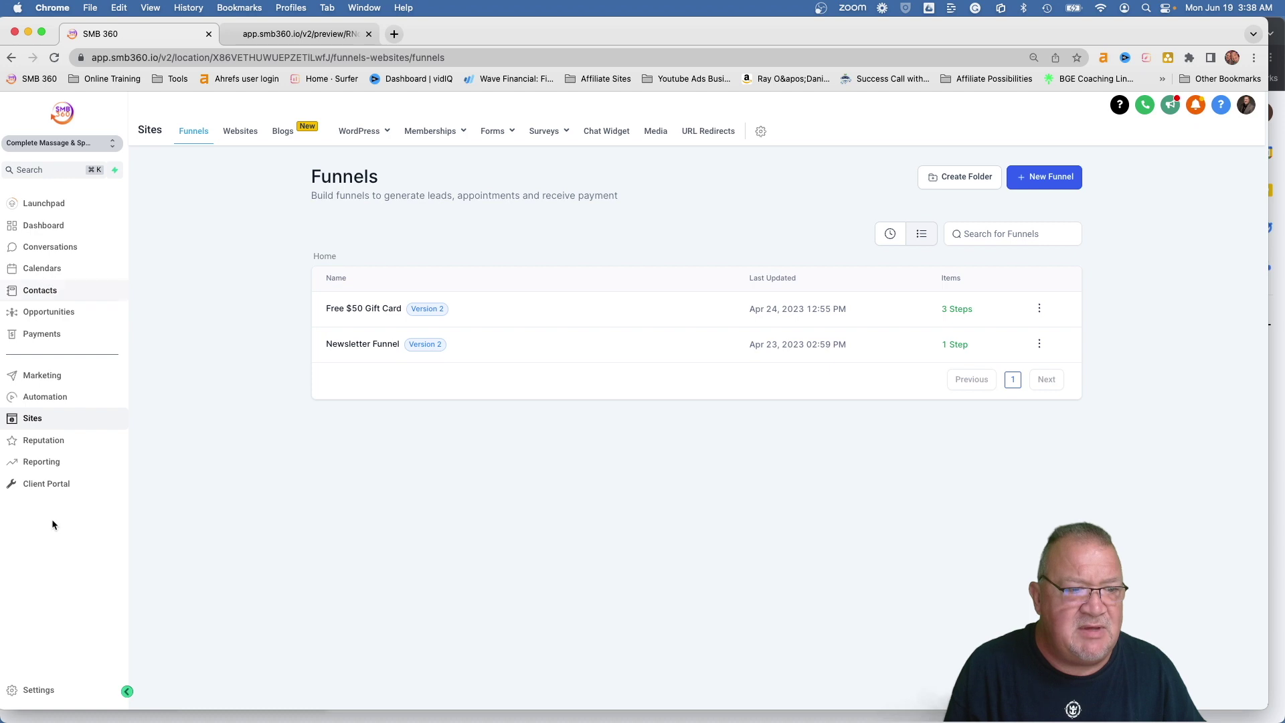
{"action": "left_click", "coordinate": [38, 690]}
{"action": "left_click", "coordinate": [30, 301]}
{"action": "left_click_drag", "start_coordinate": [520, 285], "coordinate": [649, 302]}
{"action": "key", "text": "super+c"}
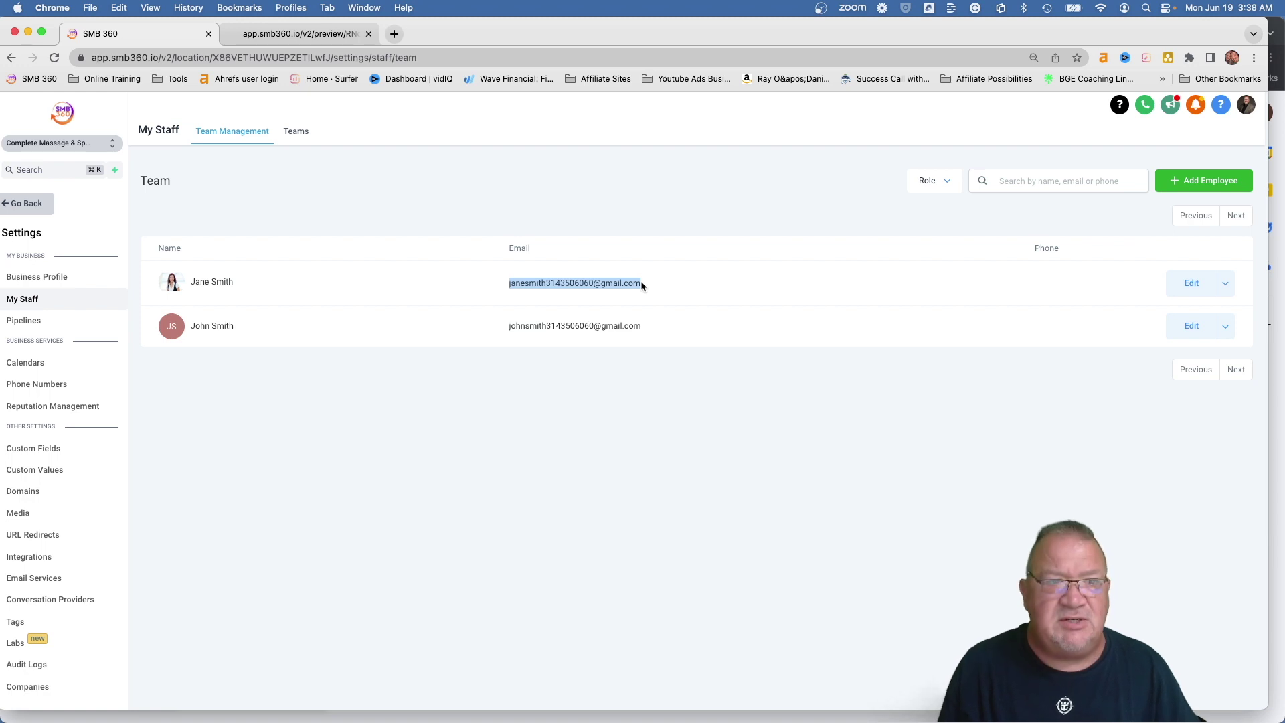
Switch back to the SMB 360 sub-account and leave its settings for the funnels list
{"action": "left_click", "coordinate": [79, 144]}
{"action": "scroll", "coordinate": [213, 310], "scroll_direction": "down", "scroll_amount": 3}
{"action": "scroll", "coordinate": [215, 317], "scroll_direction": "down", "scroll_amount": 2}
{"action": "left_click", "coordinate": [200, 318]}
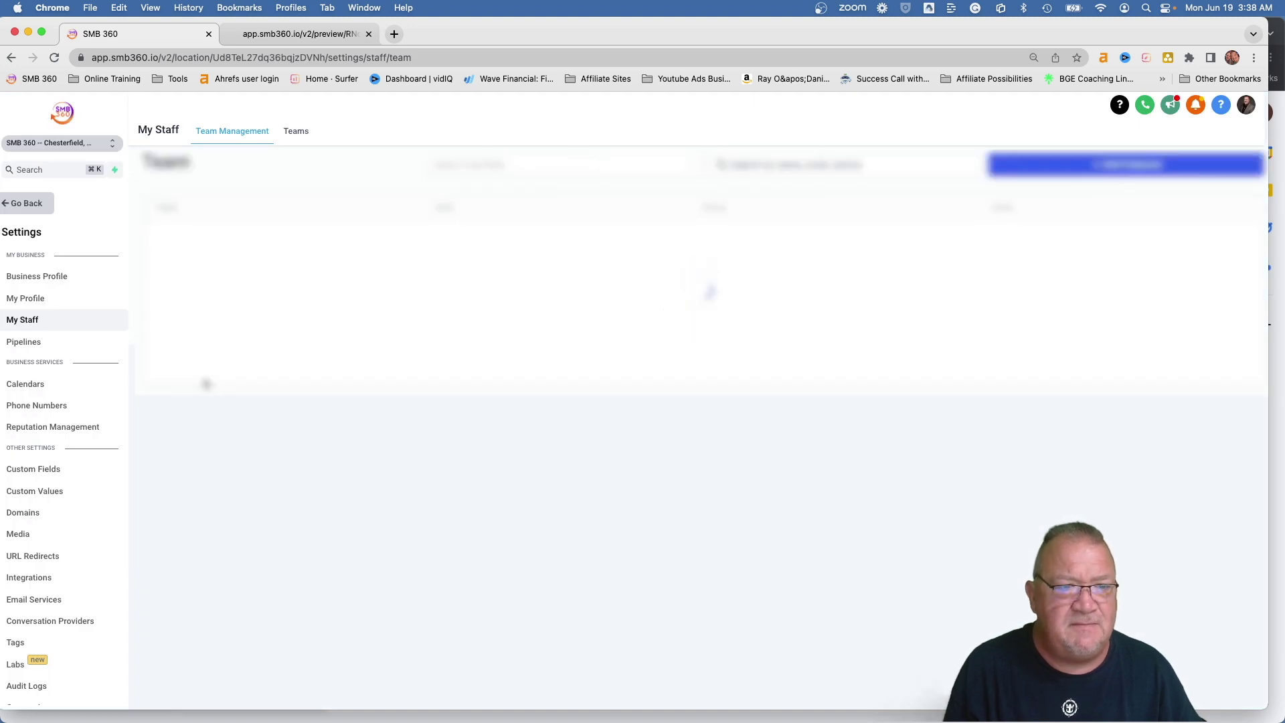
{"action": "left_click", "coordinate": [40, 341]}
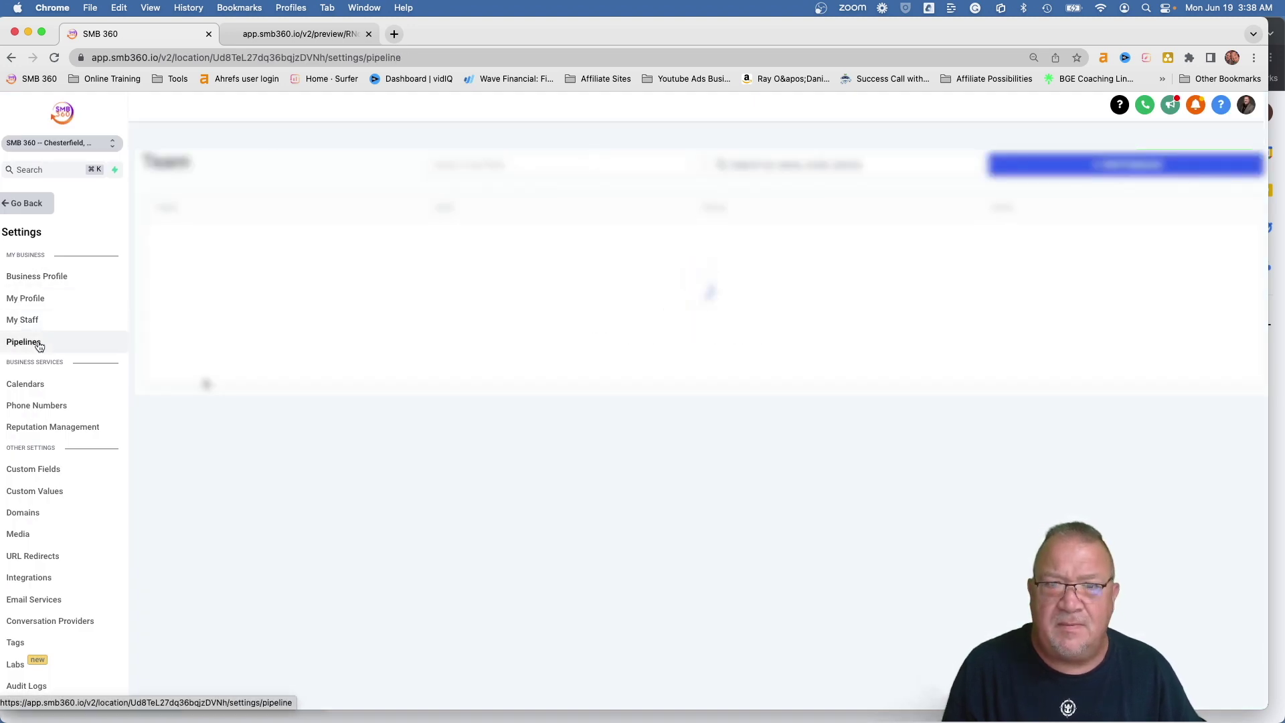
{"action": "left_click", "coordinate": [30, 204]}
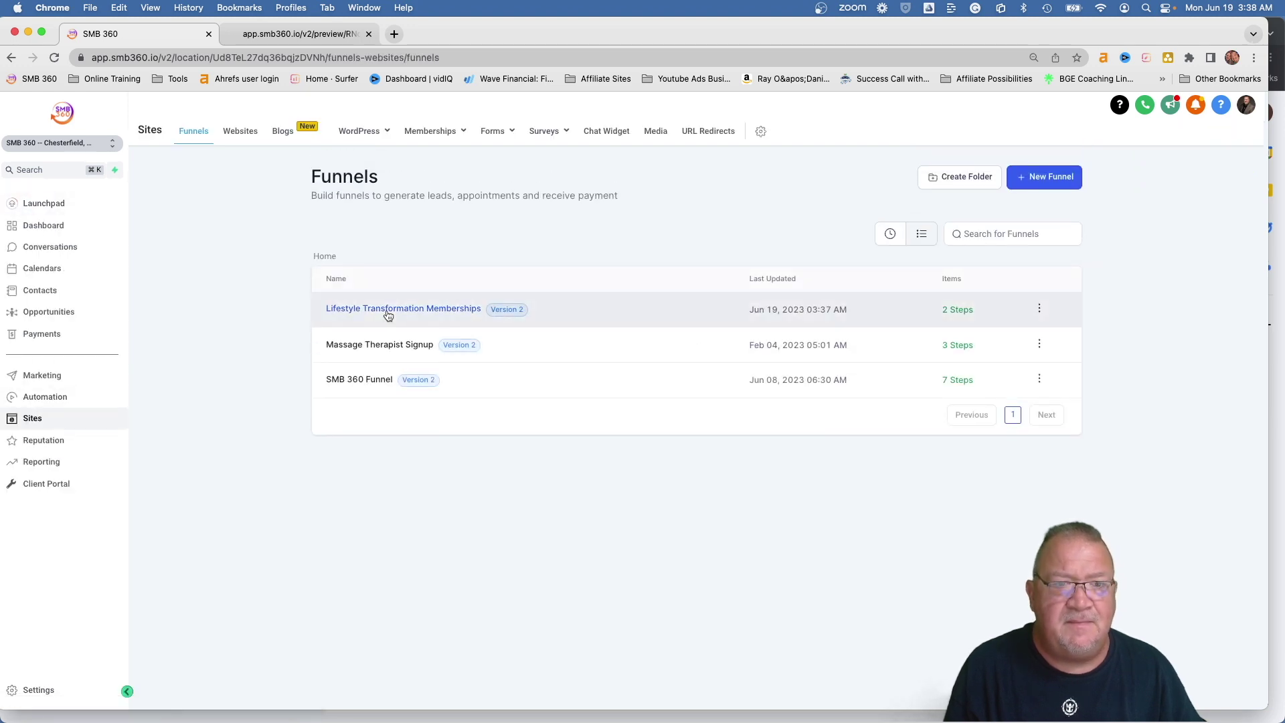
Fill in the test buyer's full name, copied e-mail address and phone number on the previewed Highlevel Course order form
{"action": "left_click", "coordinate": [295, 37]}
{"action": "left_click", "coordinate": [494, 228]}
{"action": "type", "text": "Jane Smith"}
{"action": "key", "text": "Tab"}
{"action": "key", "text": "super+v"}
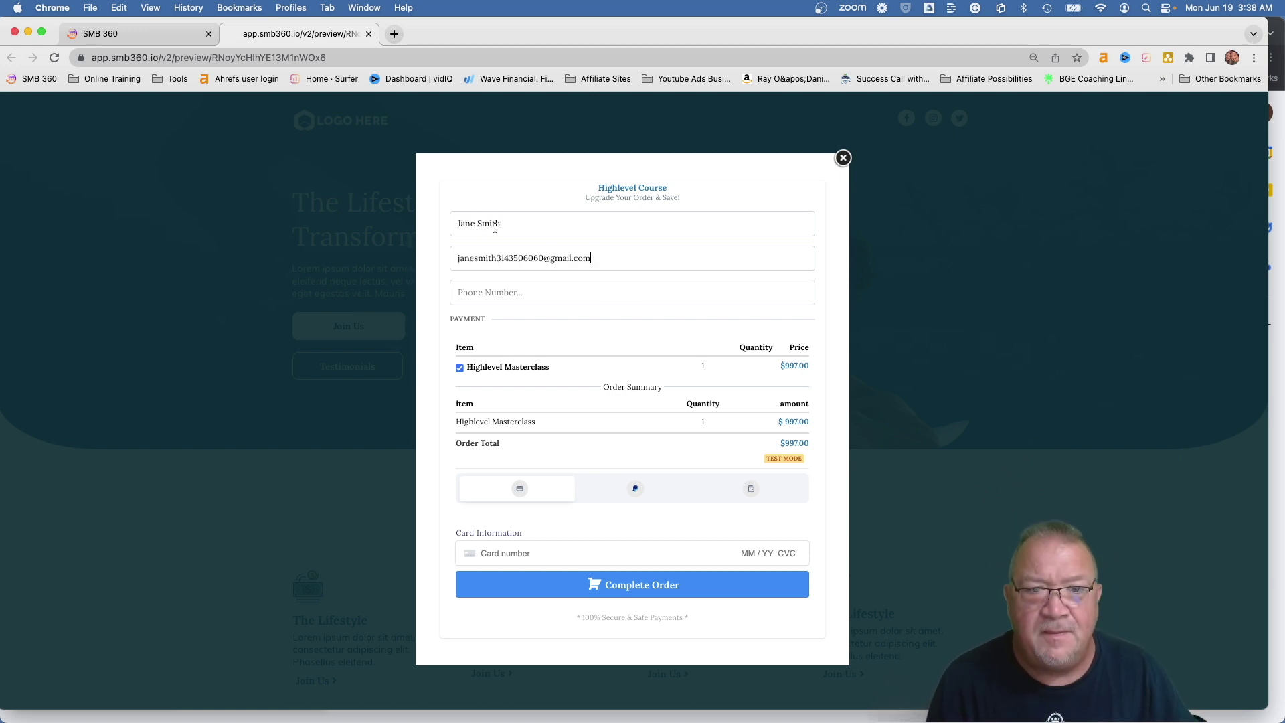
{"action": "key", "text": "Tab"}
{"action": "type", "text": "212) 555-0808"}
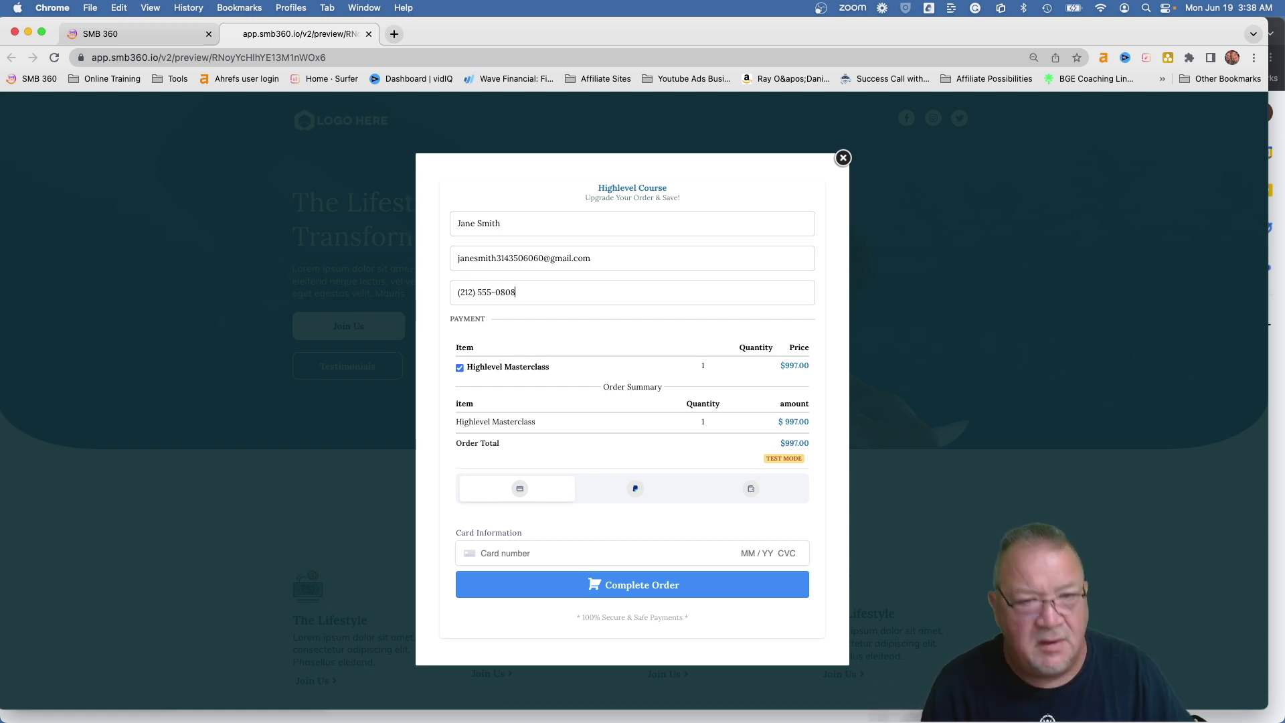
Enter the test card's number, expiry date and security code on the Highlevel Course order form, and complete the order
{"action": "key", "text": "Tab"}
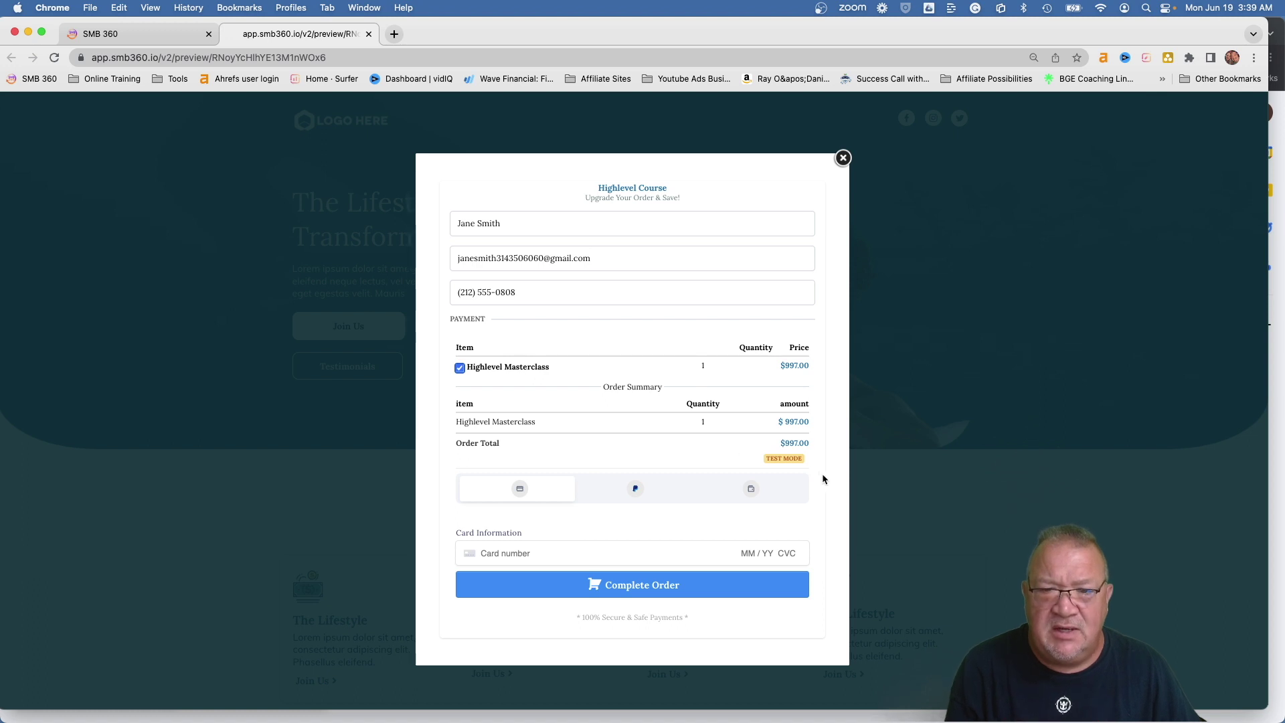
{"action": "left_click", "coordinate": [543, 553]}
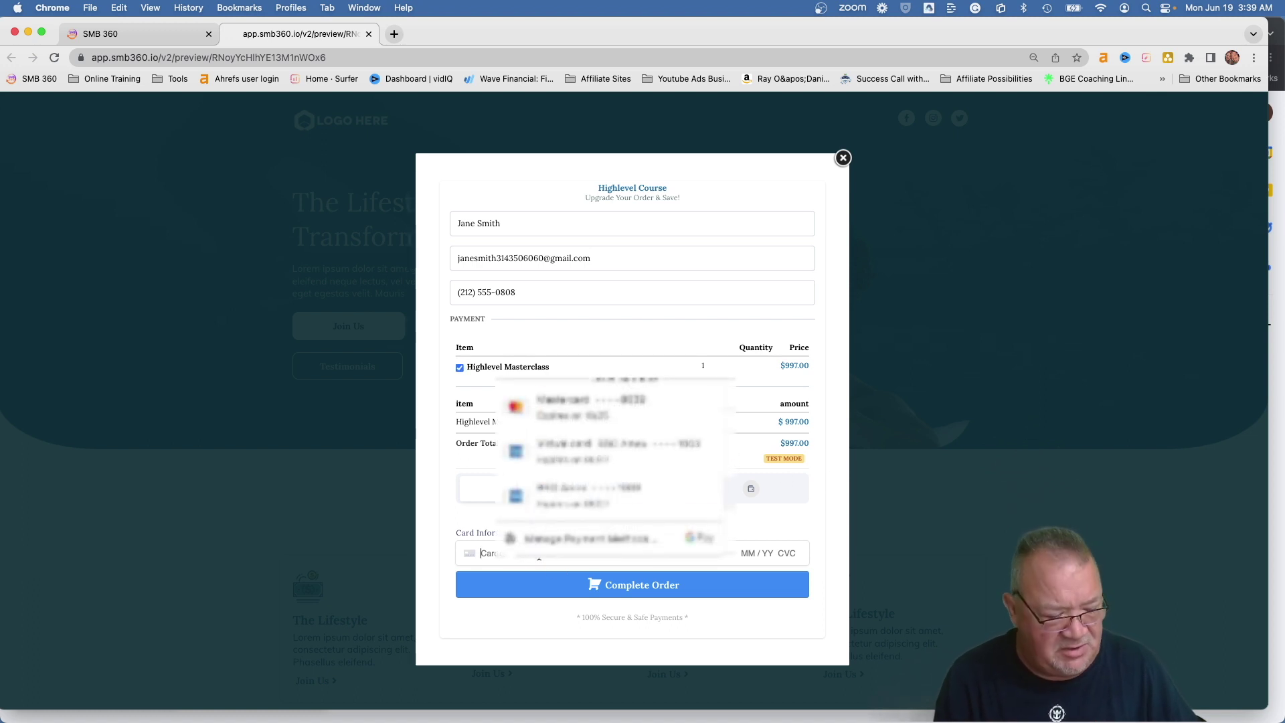
{"action": "type", "text": "424"}
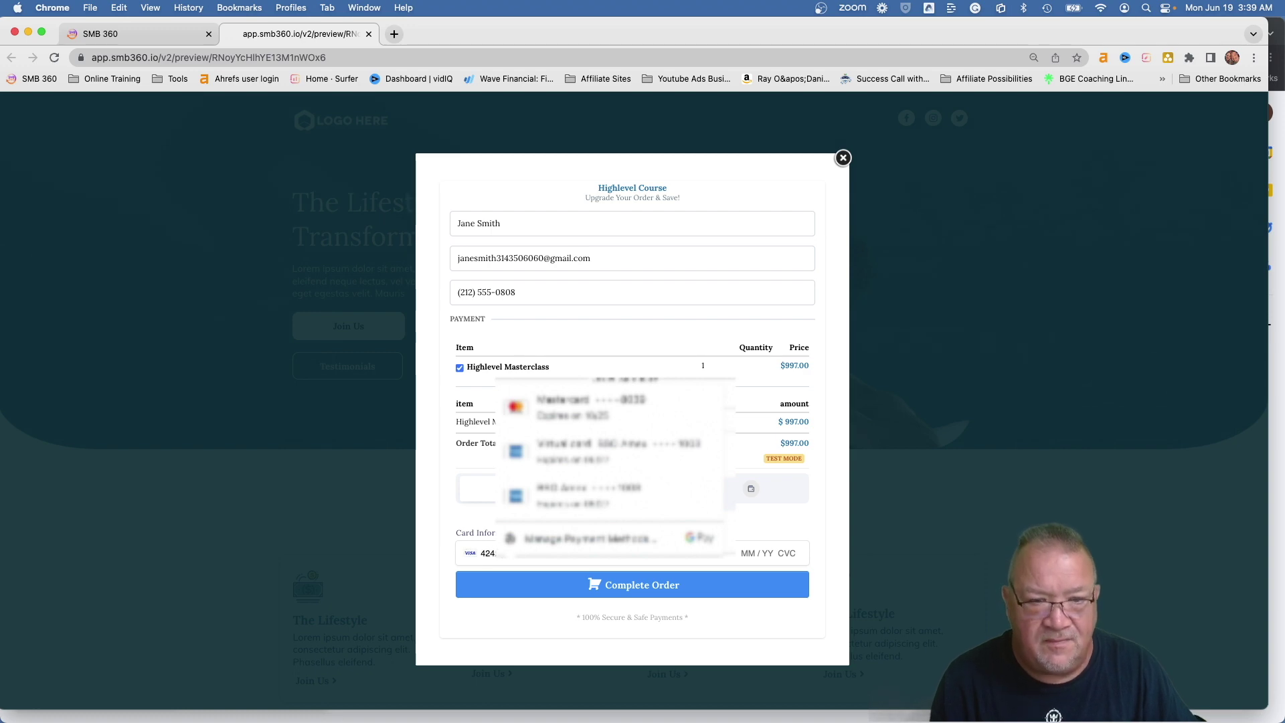
{"action": "type", "text": "2 4242 42"}
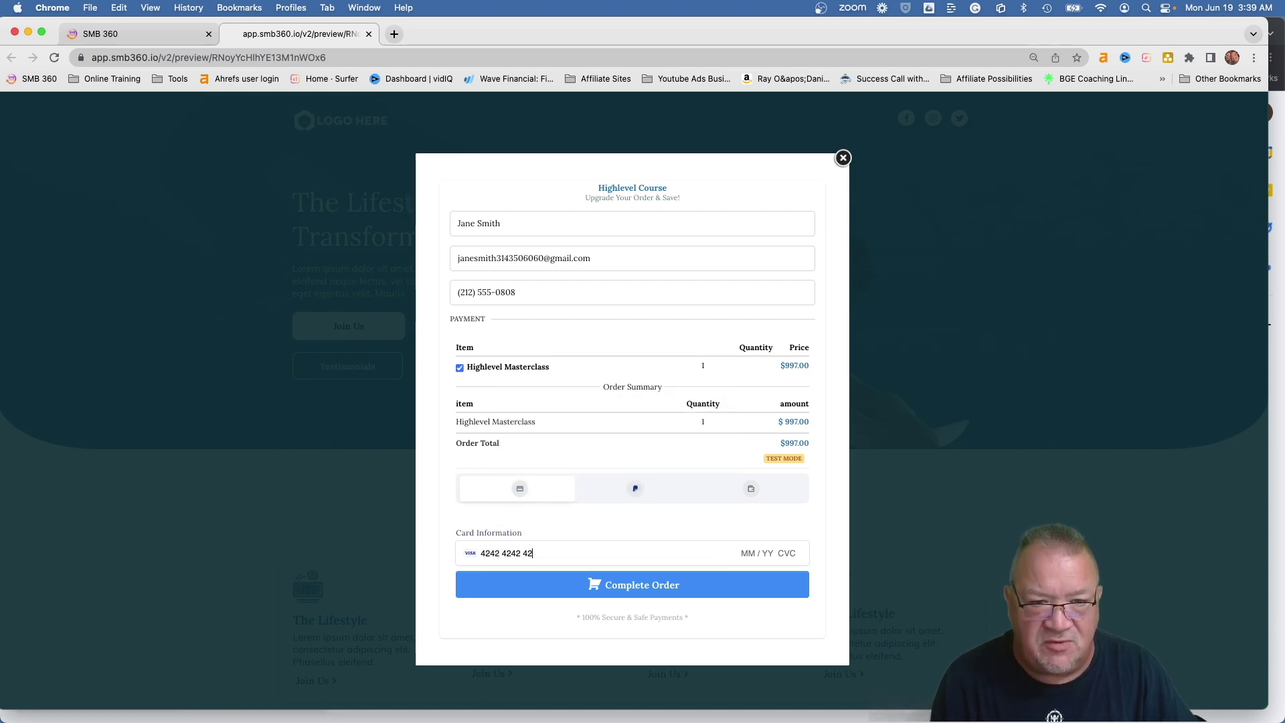
{"action": "type", "text": "42 4242 "}
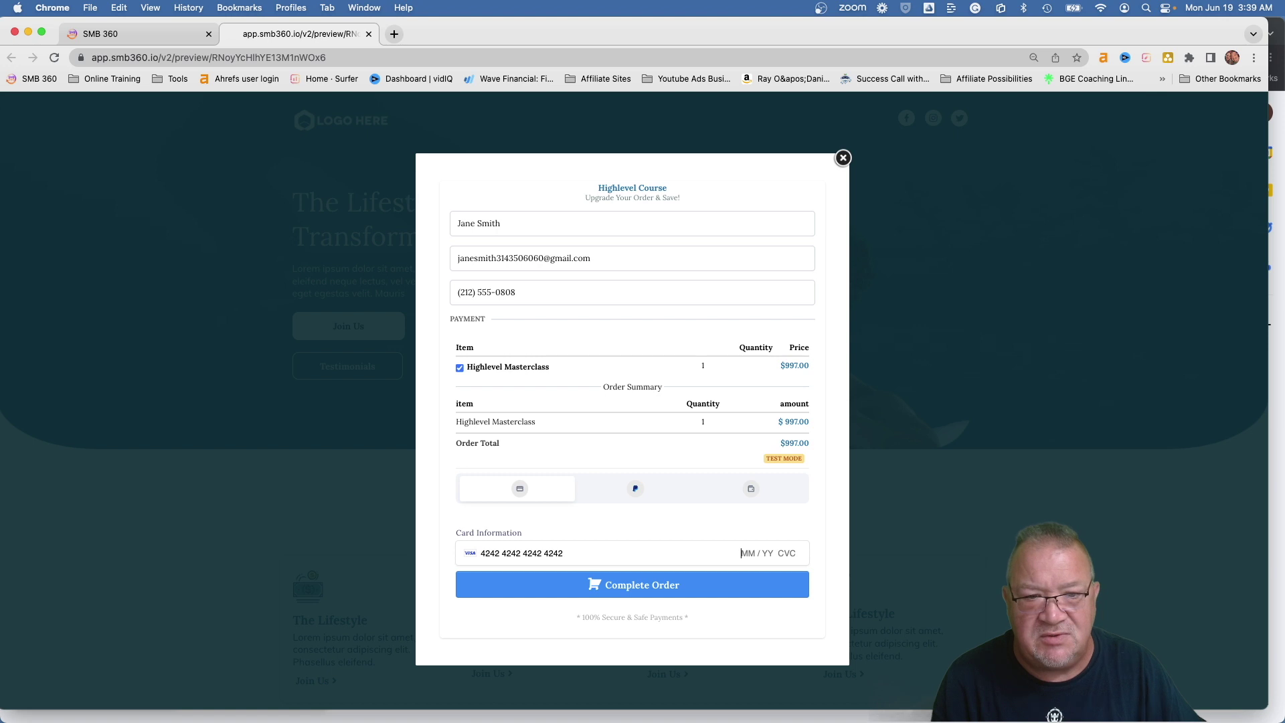
{"action": "type", "text": "01 / 26 5"}
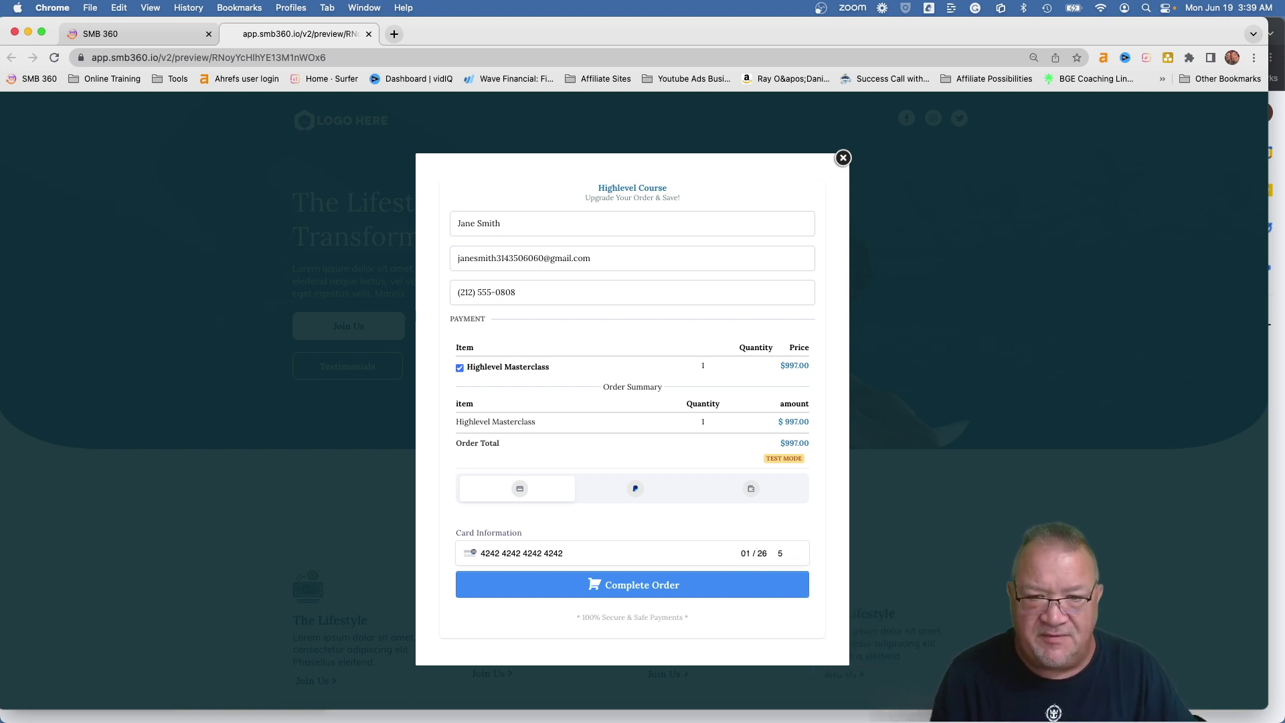
{"action": "key", "text": "BackSpace"}
{"action": "type", "text": "123"}
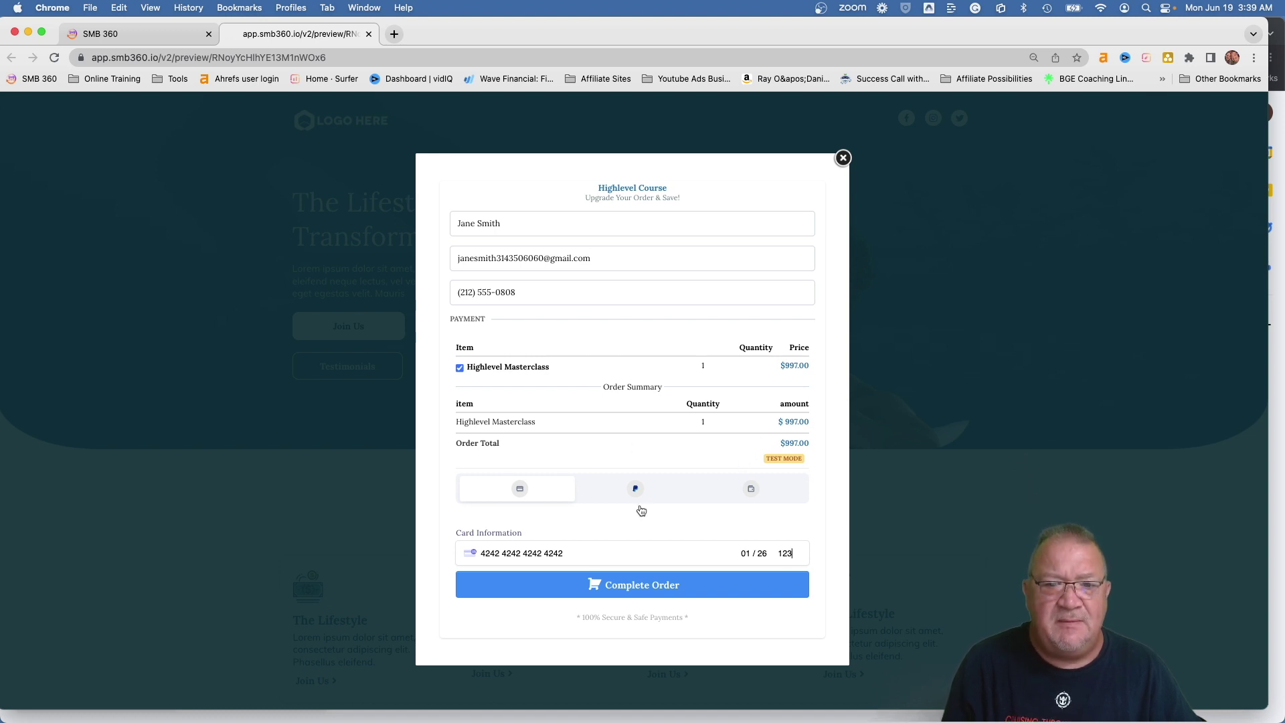
{"action": "left_click", "coordinate": [627, 587]}
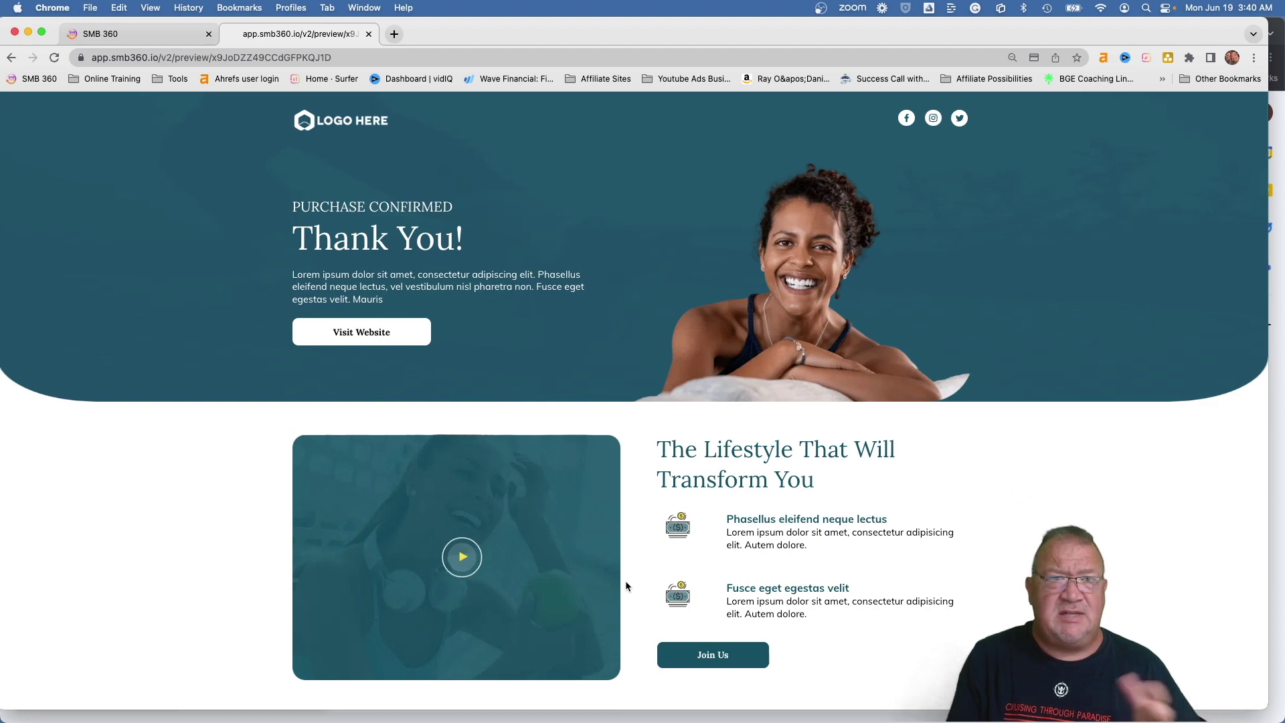
Switch to the incognito Gmail window, open the Welcome e-mail from SMB 360 and highlight the password in it
{"action": "key", "text": "ctrl+Up"}
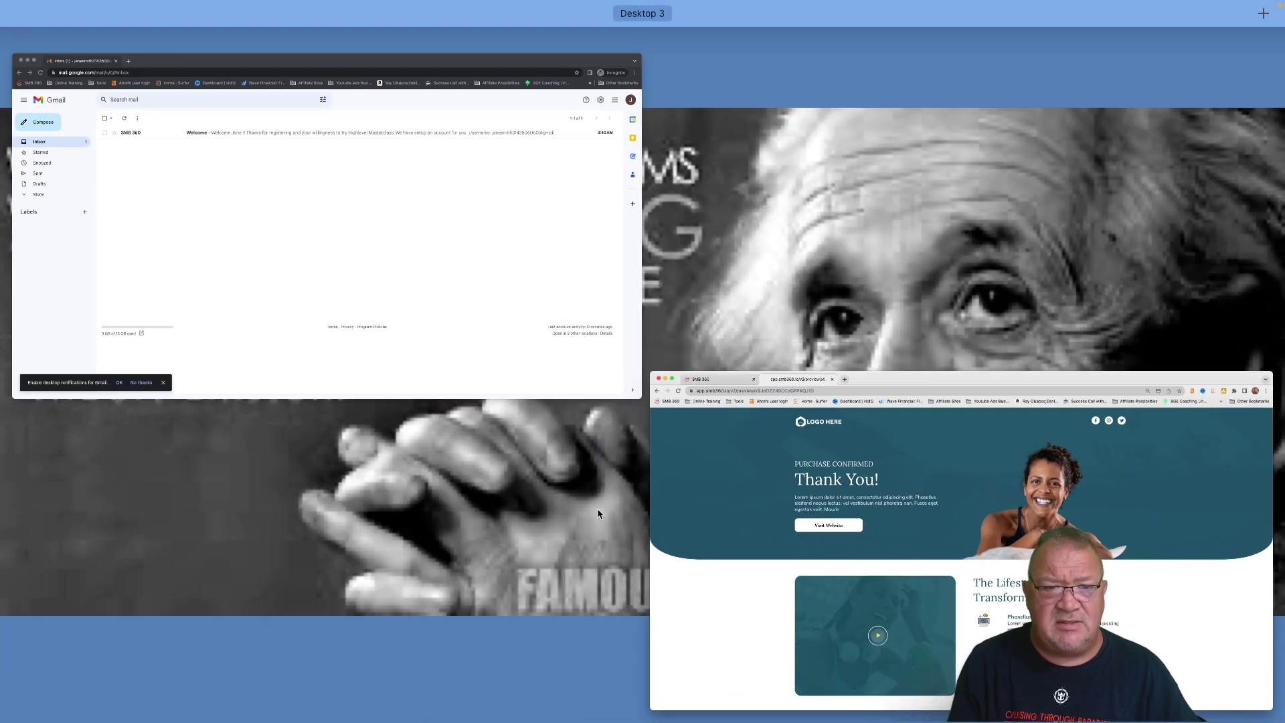
{"action": "left_click", "coordinate": [532, 319]}
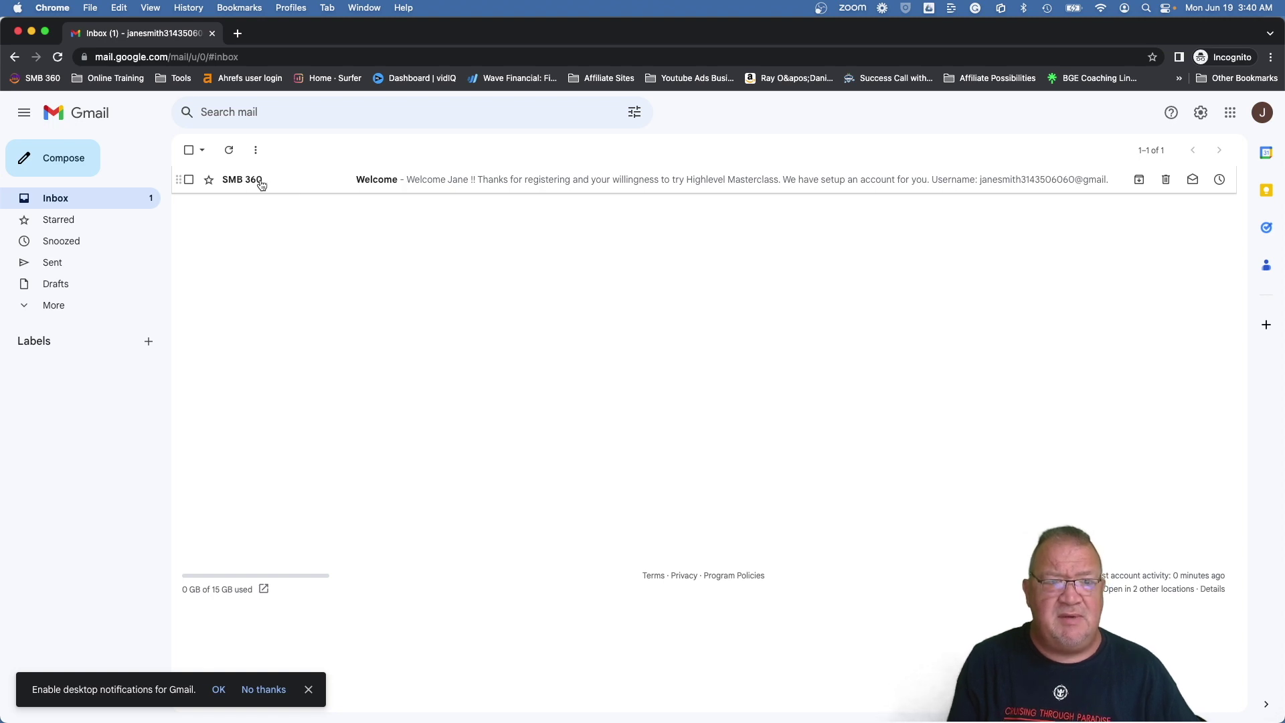
{"action": "left_click", "coordinate": [366, 184]}
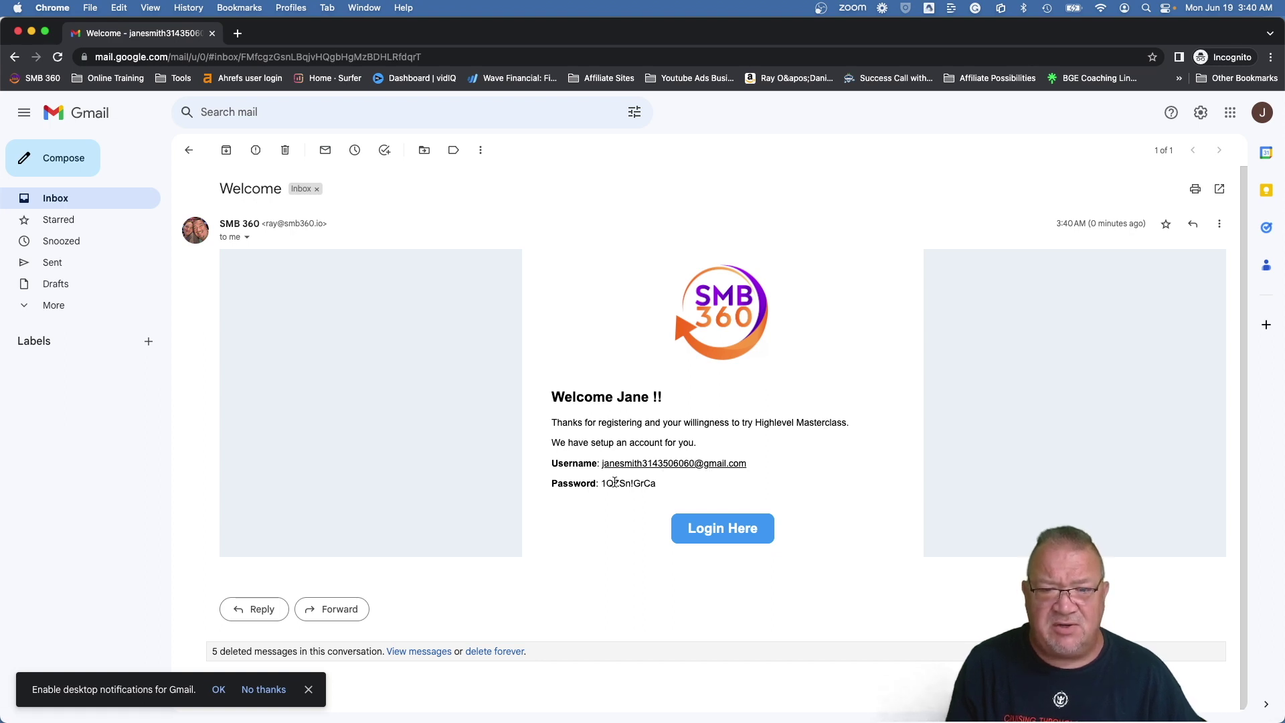
{"action": "left_click_drag", "start_coordinate": [600, 482], "coordinate": [662, 487]}
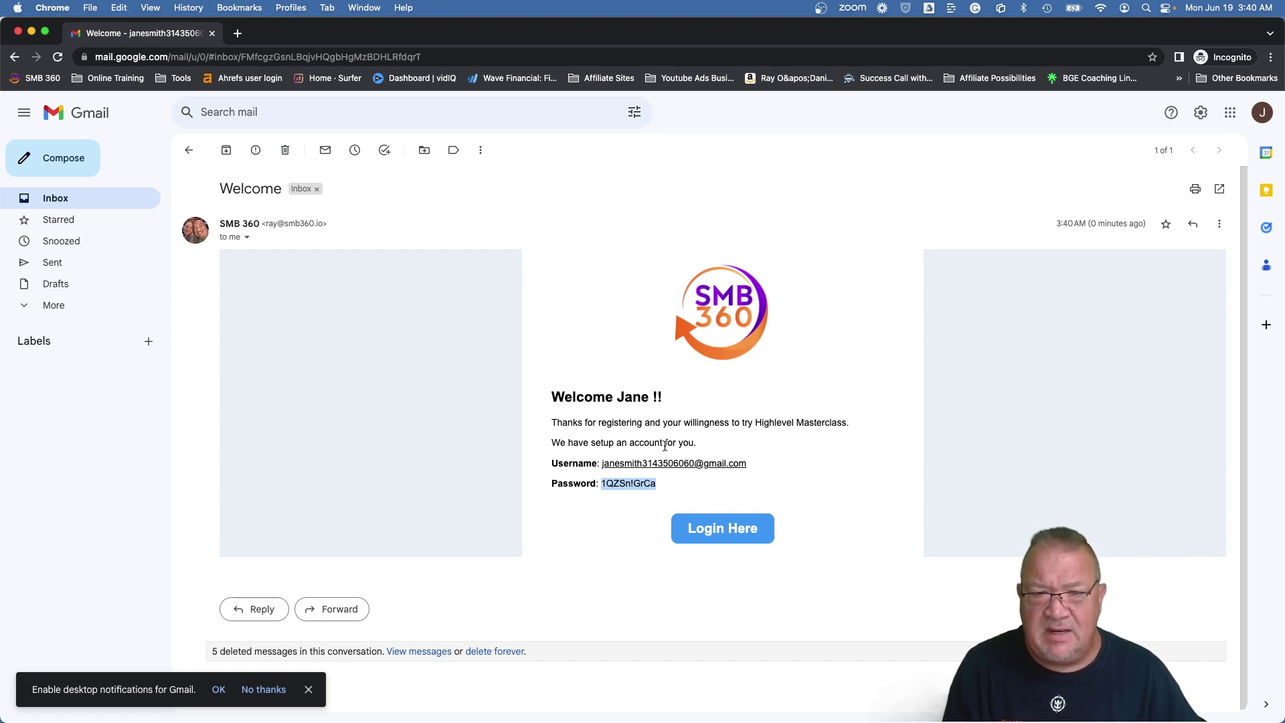
Copy the username from the Welcome e-mail, open its login page and enter the username as the sign-in e-mail address
{"action": "right_click", "coordinate": [666, 462]}
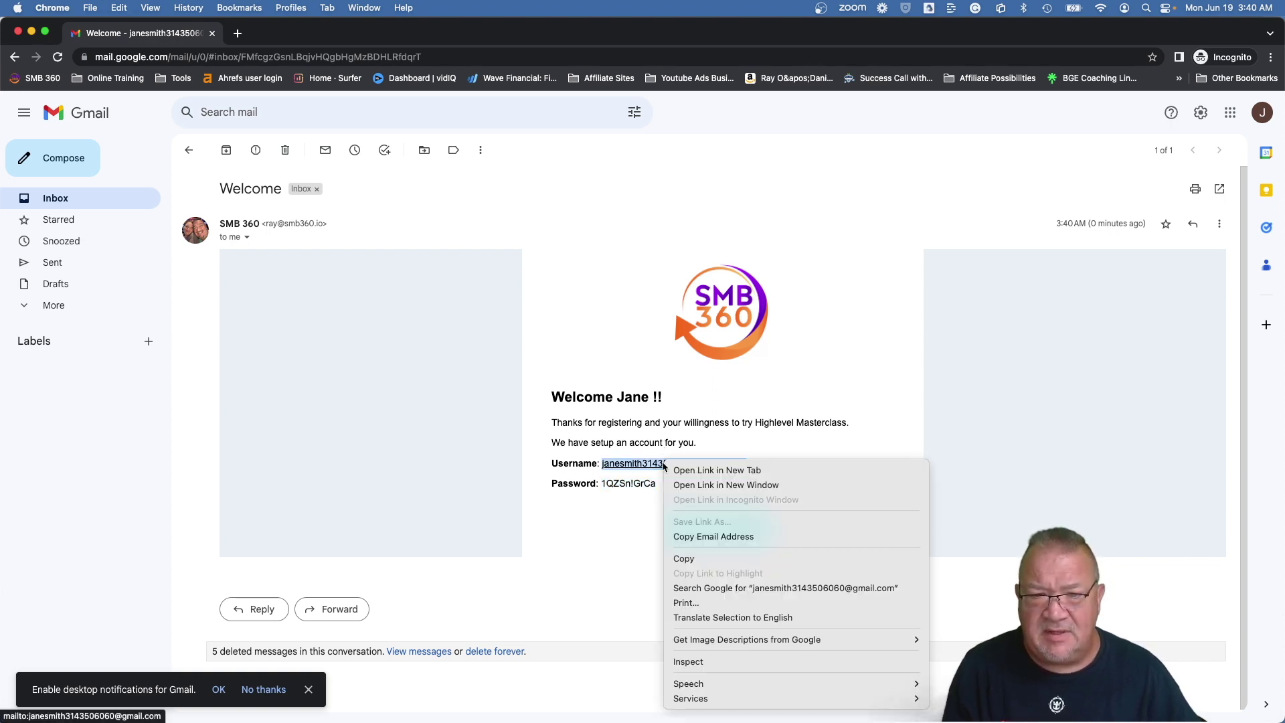
{"action": "left_click", "coordinate": [694, 560]}
{"action": "left_click", "coordinate": [713, 532]}
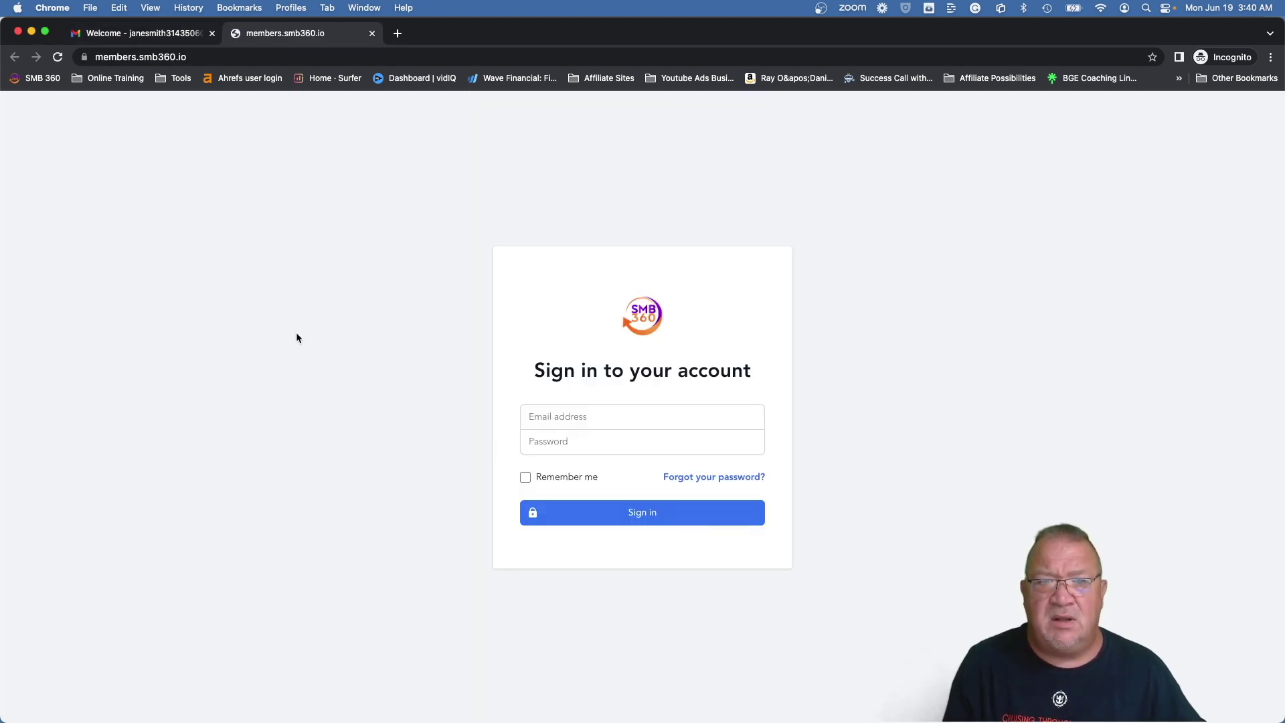
{"action": "left_click", "coordinate": [570, 419]}
{"action": "key", "text": "super+v"}
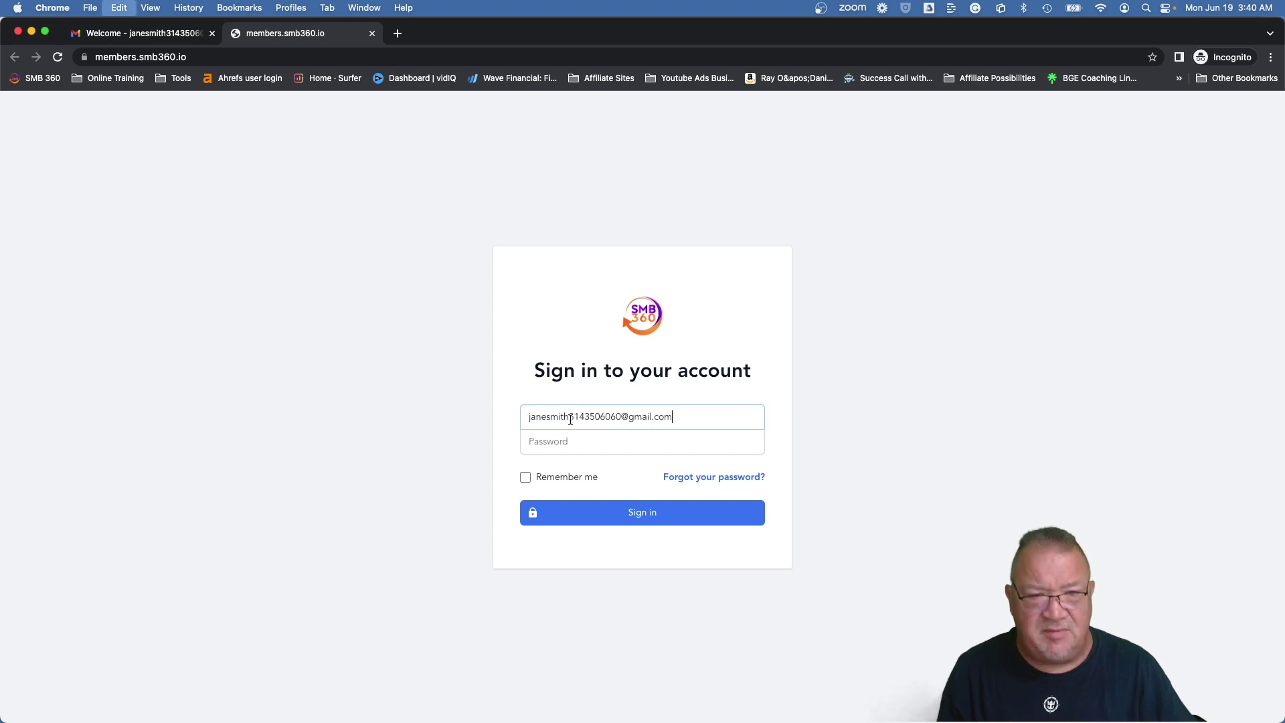
Copy the account password from the Welcome e-mail, enter it in the membership sign-in form and sign in
{"action": "left_click", "coordinate": [142, 31]}
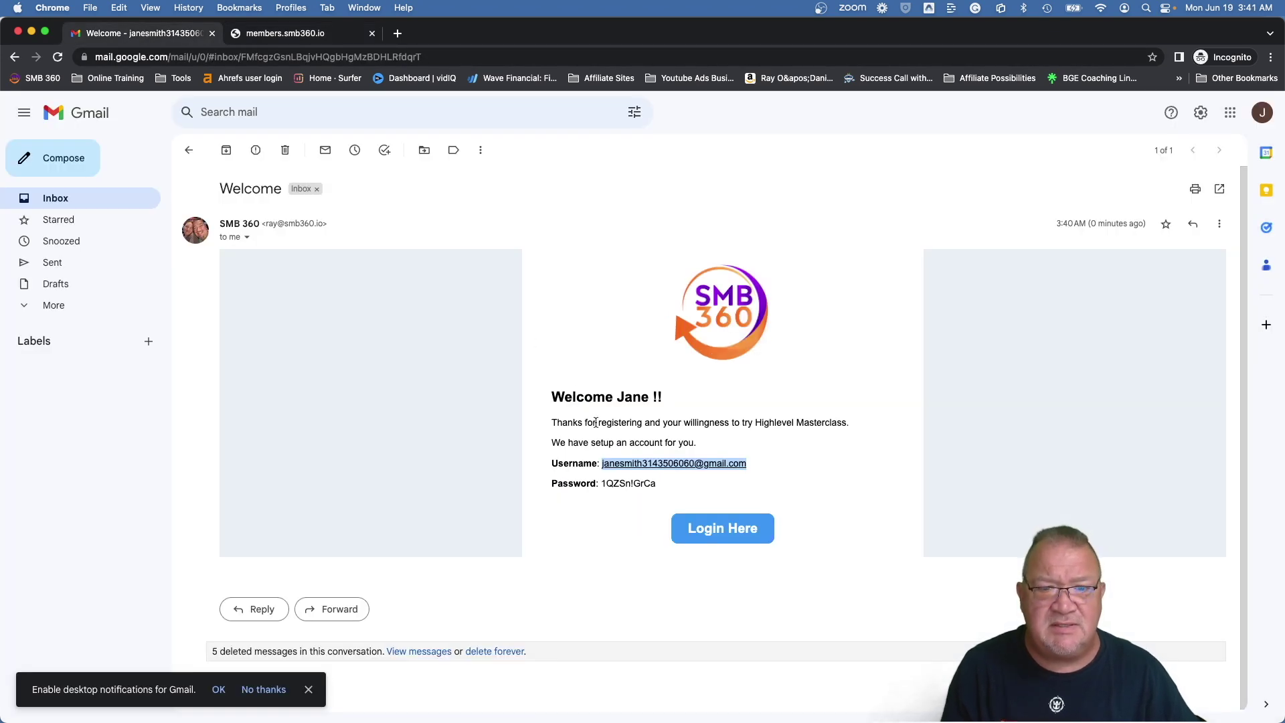
{"action": "double_click", "coordinate": [621, 483]}
{"action": "left_click", "coordinate": [620, 485]}
{"action": "left_click_drag", "start_coordinate": [607, 483], "coordinate": [652, 486]}
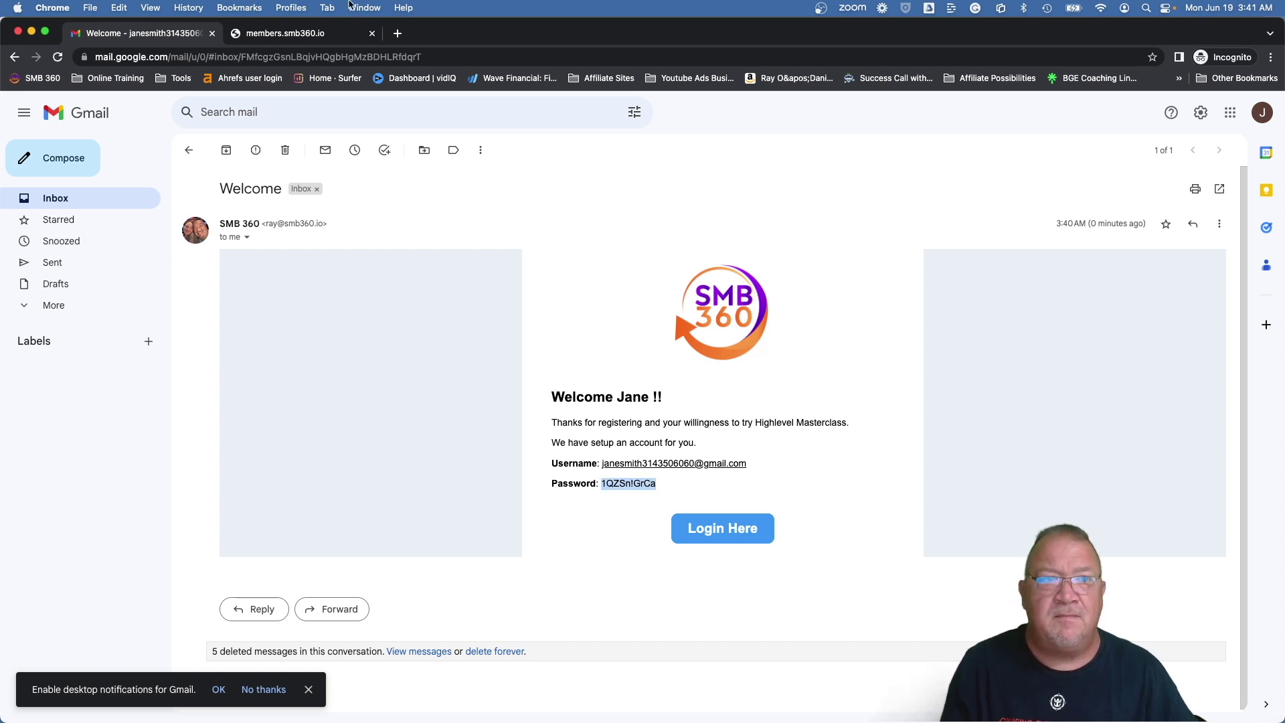
{"action": "left_click", "coordinate": [308, 33]}
{"action": "left_click", "coordinate": [553, 440]}
{"action": "key", "text": "super+v"}
{"action": "left_click", "coordinate": [626, 512]}
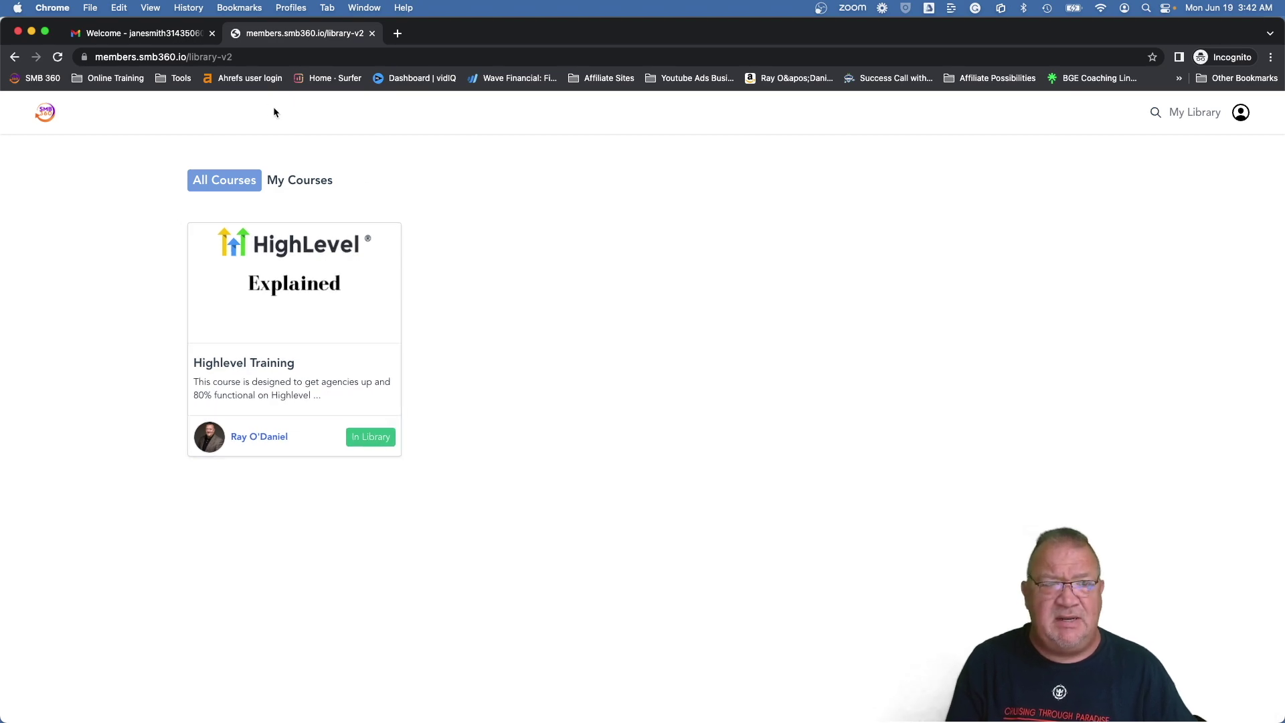
Return to the SMB 360 window and close the funnel preview showing the thank-you page
{"action": "left_click", "coordinate": [115, 35]}
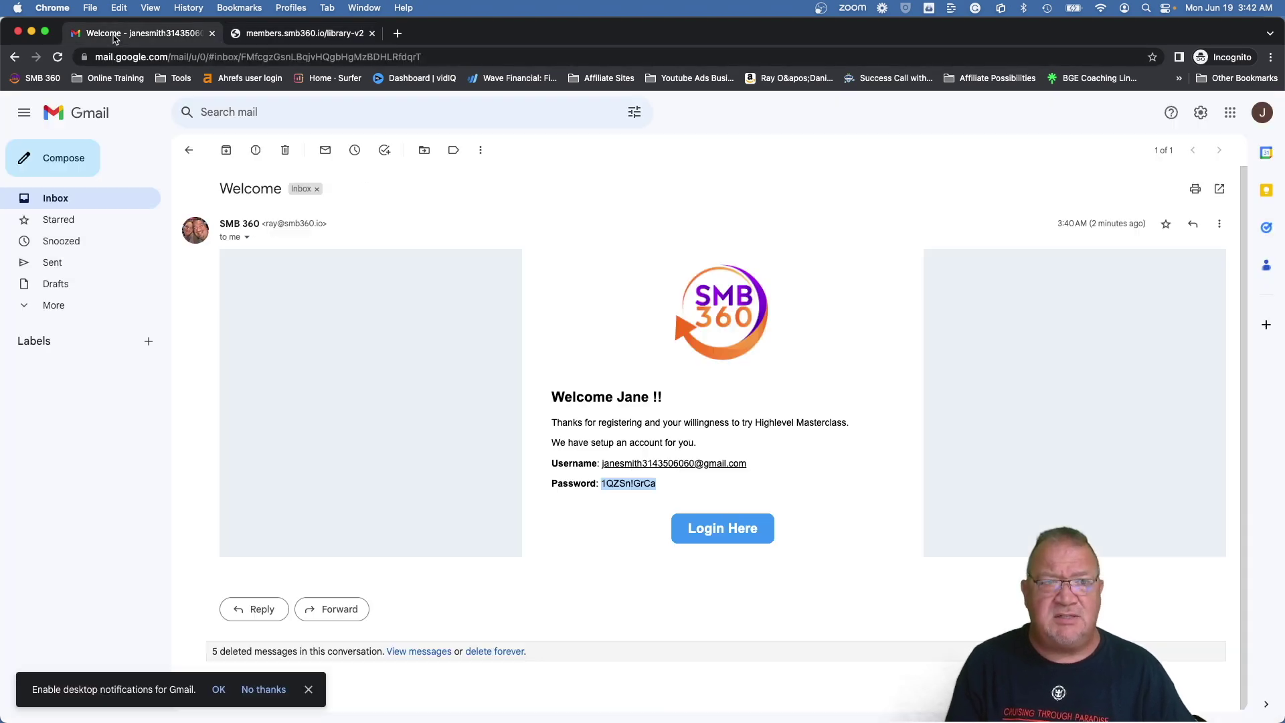
{"action": "key", "text": "ctrl+Up"}
{"action": "left_click", "coordinate": [403, 262]}
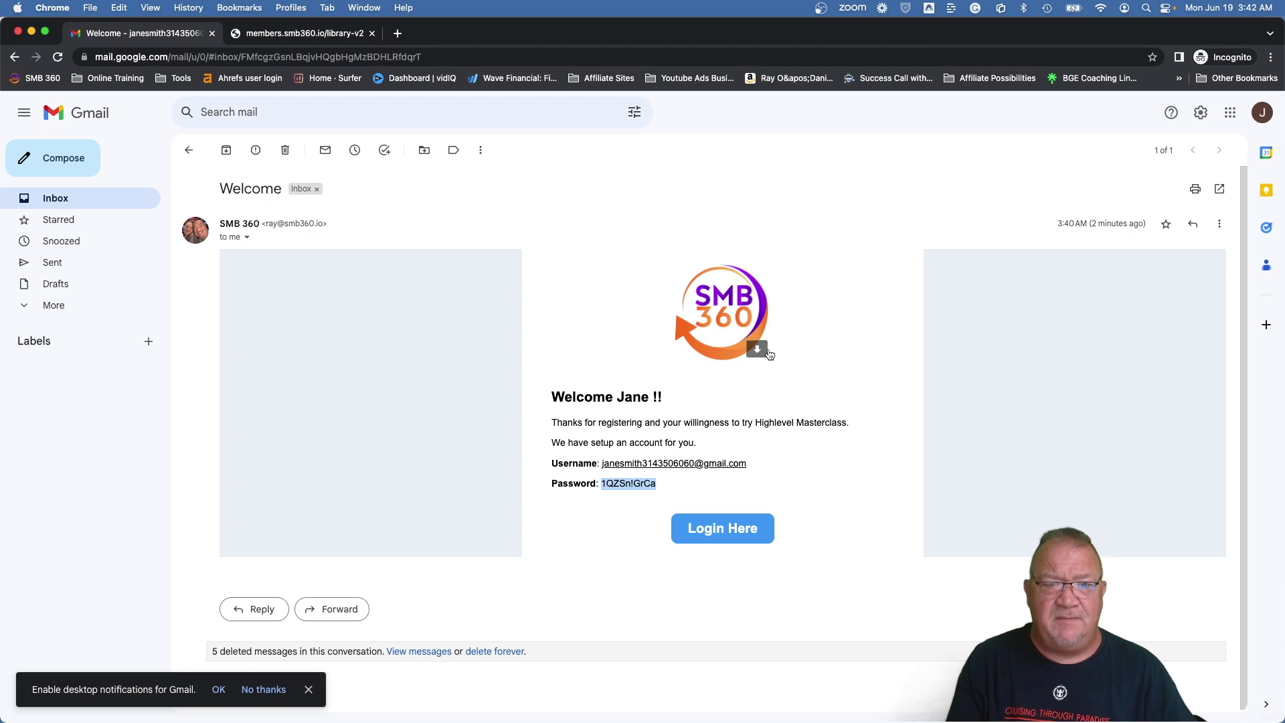
{"action": "key", "text": "ctrl+Up"}
{"action": "left_click", "coordinate": [834, 474]}
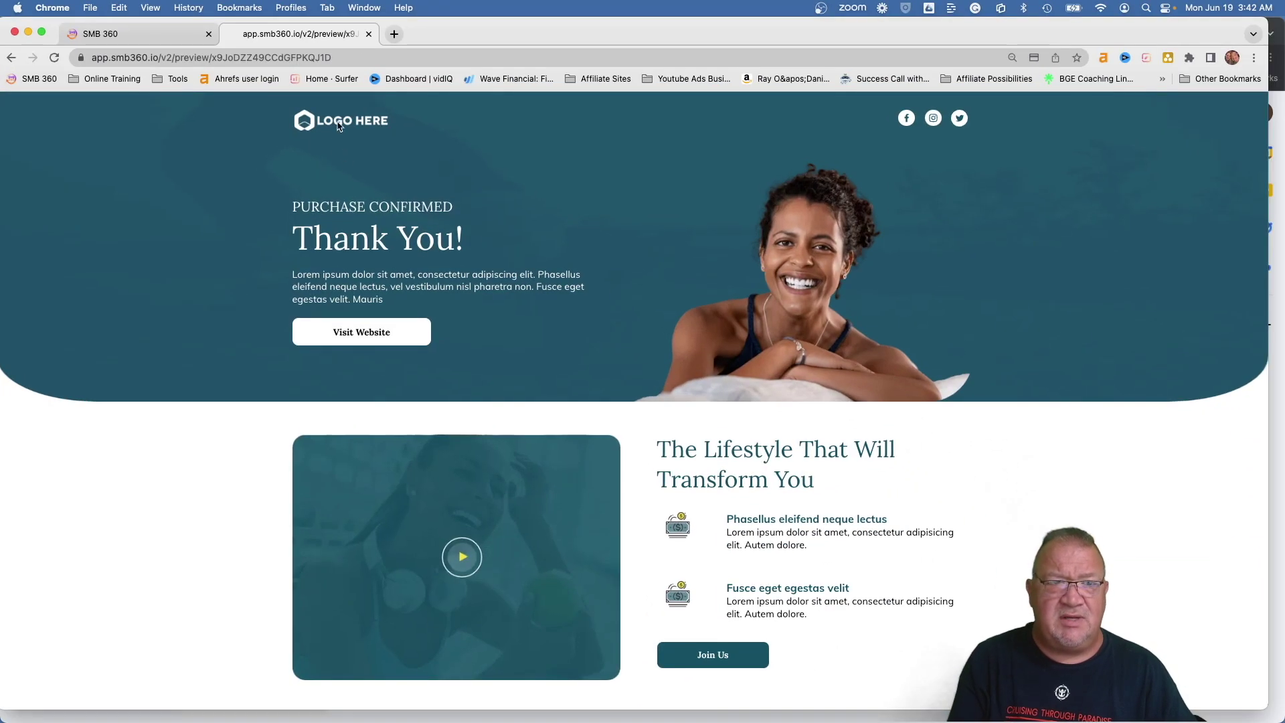
{"action": "left_click", "coordinate": [369, 33]}
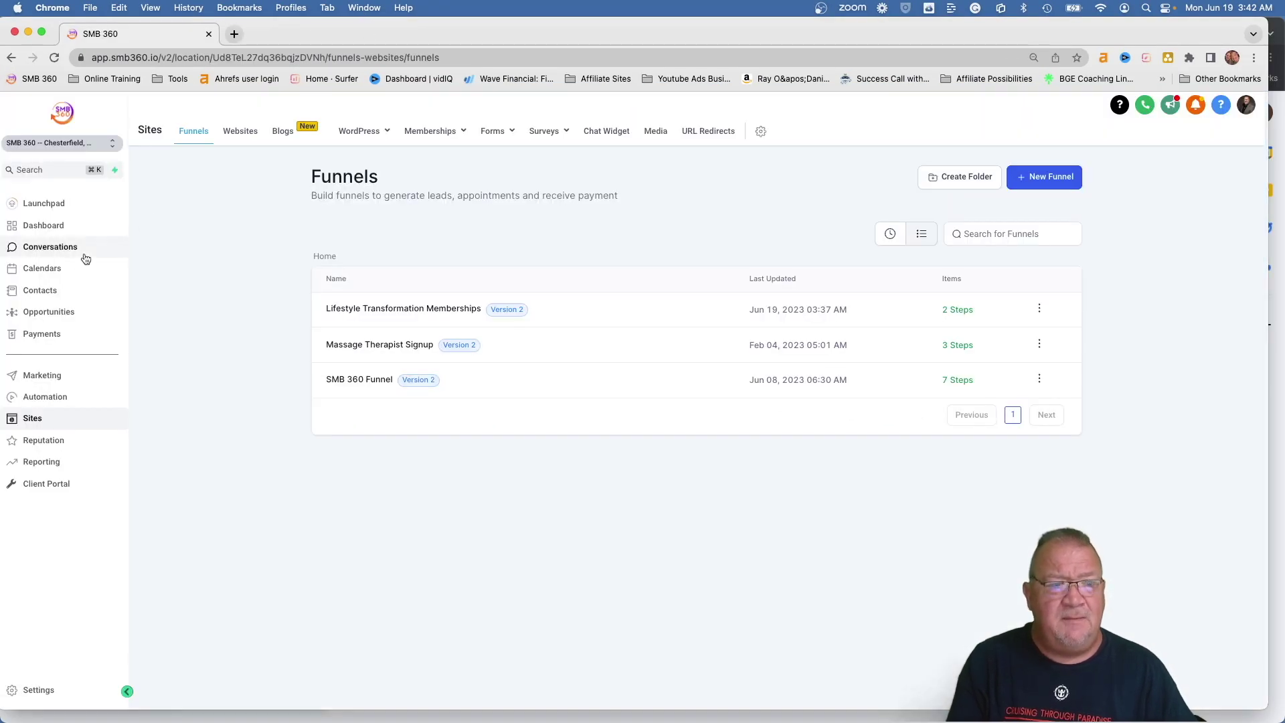
Open the membership email settings and view the template choices for the welcome email, keeping Highlevel Course Template
{"action": "left_click", "coordinate": [431, 130]}
{"action": "left_click", "coordinate": [427, 252]}
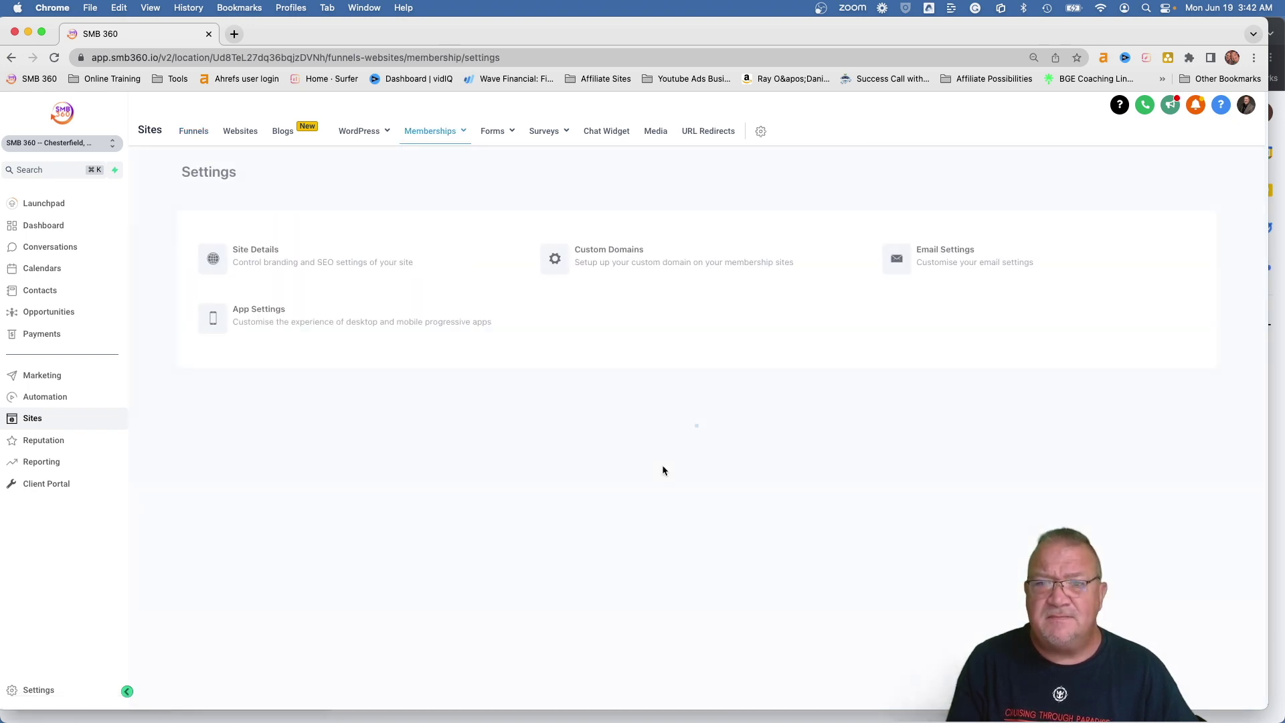
{"action": "left_click", "coordinate": [929, 264]}
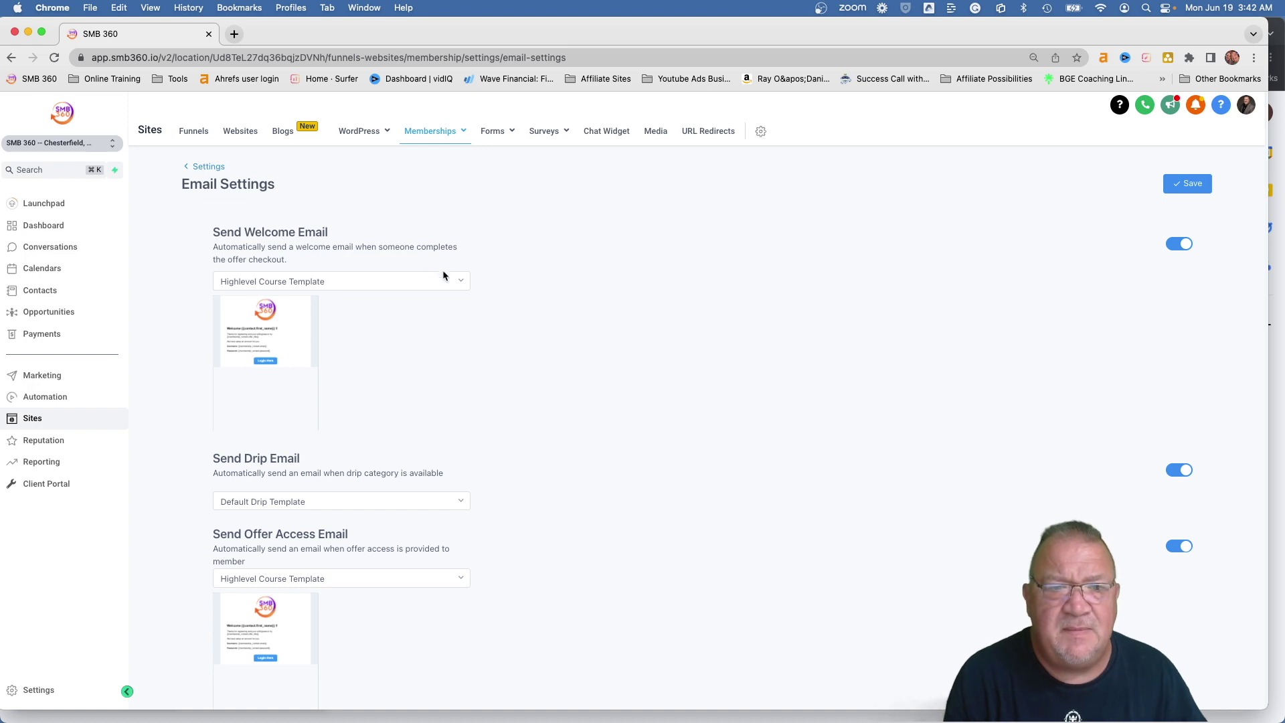
{"action": "left_click", "coordinate": [460, 287]}
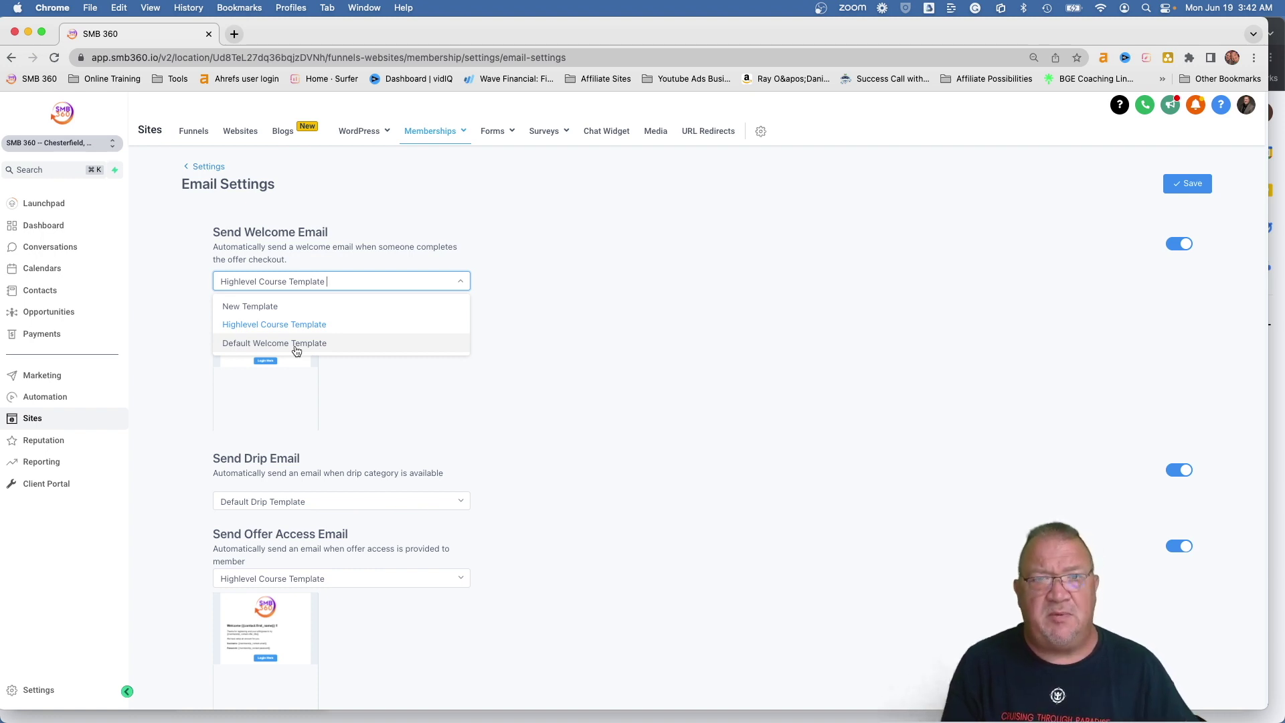
{"action": "left_click", "coordinate": [564, 255]}
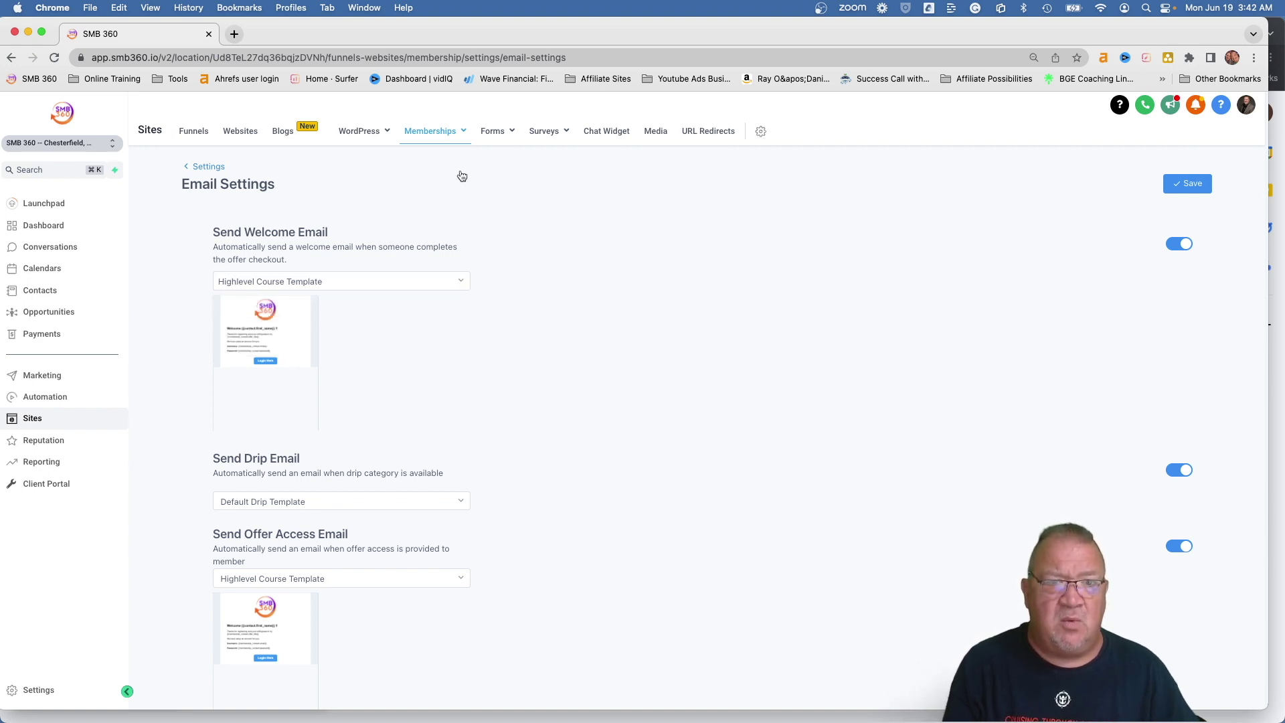
Open the Highlevel Course Template from the Membership folder of the marketing email templates
{"action": "left_click", "coordinate": [44, 376]}
{"action": "mouse_move", "coordinate": [295, 133]}
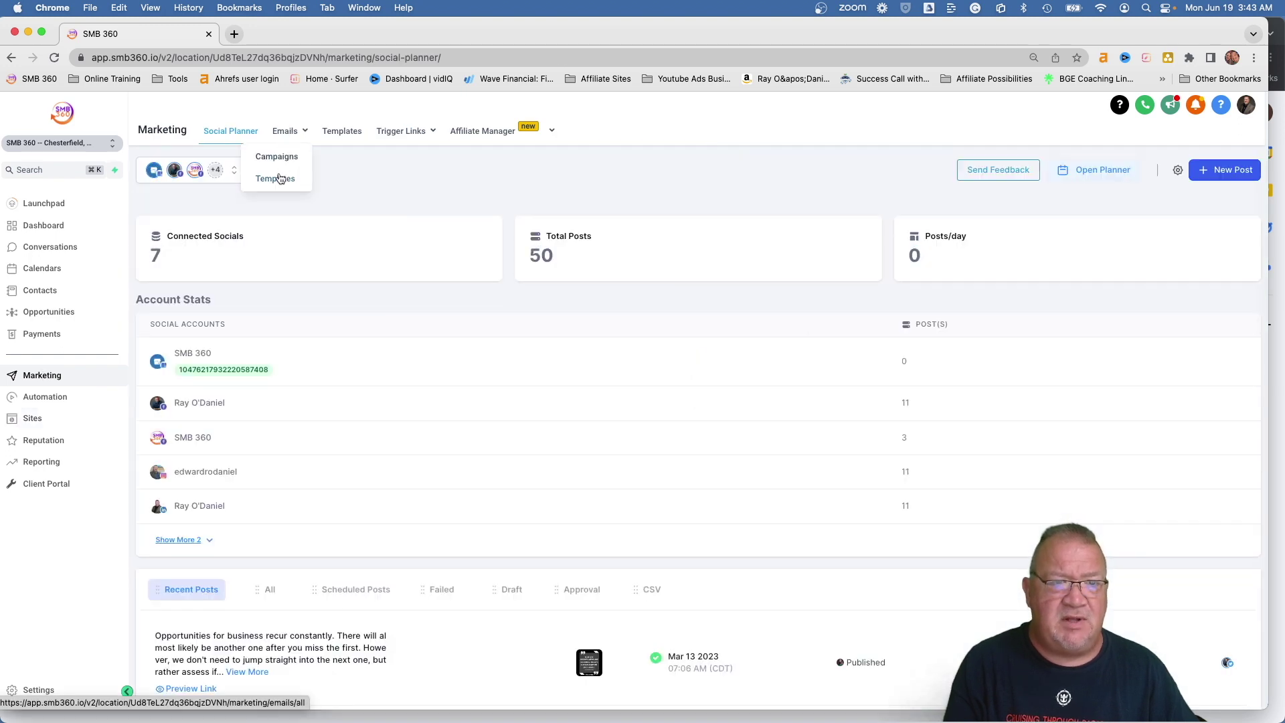
{"action": "left_click", "coordinate": [277, 178]}
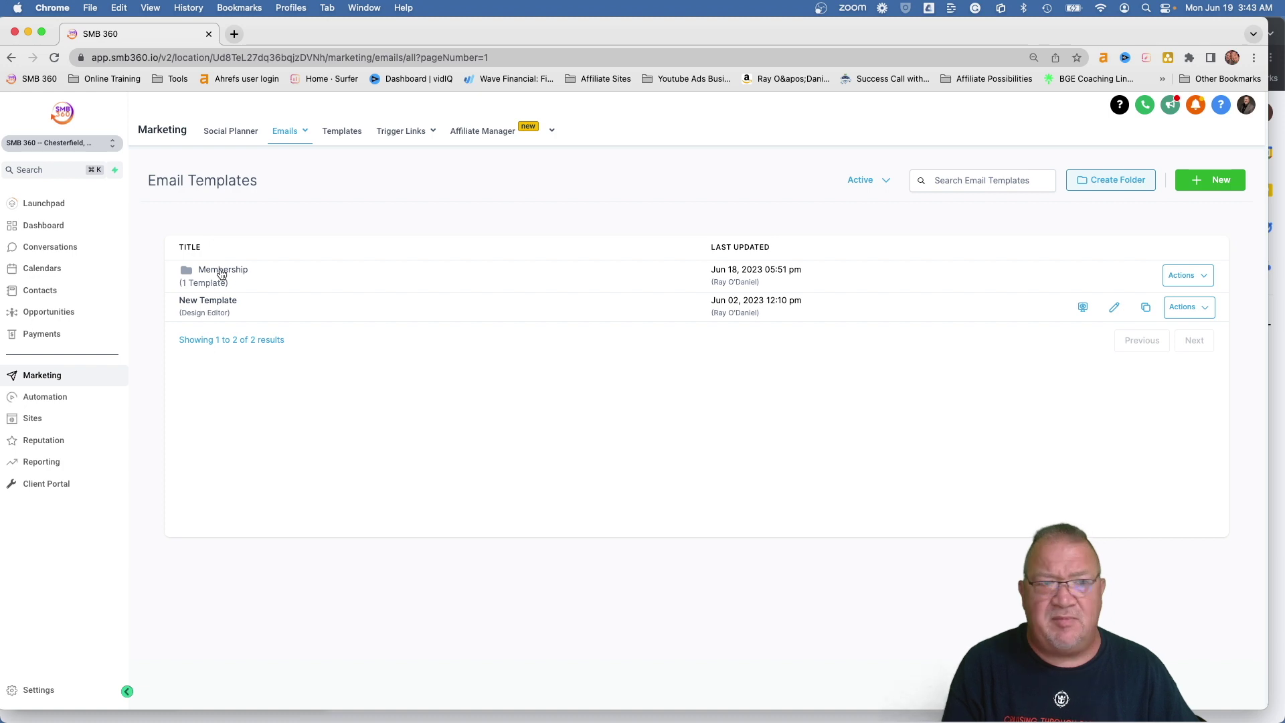
{"action": "left_click", "coordinate": [221, 271]}
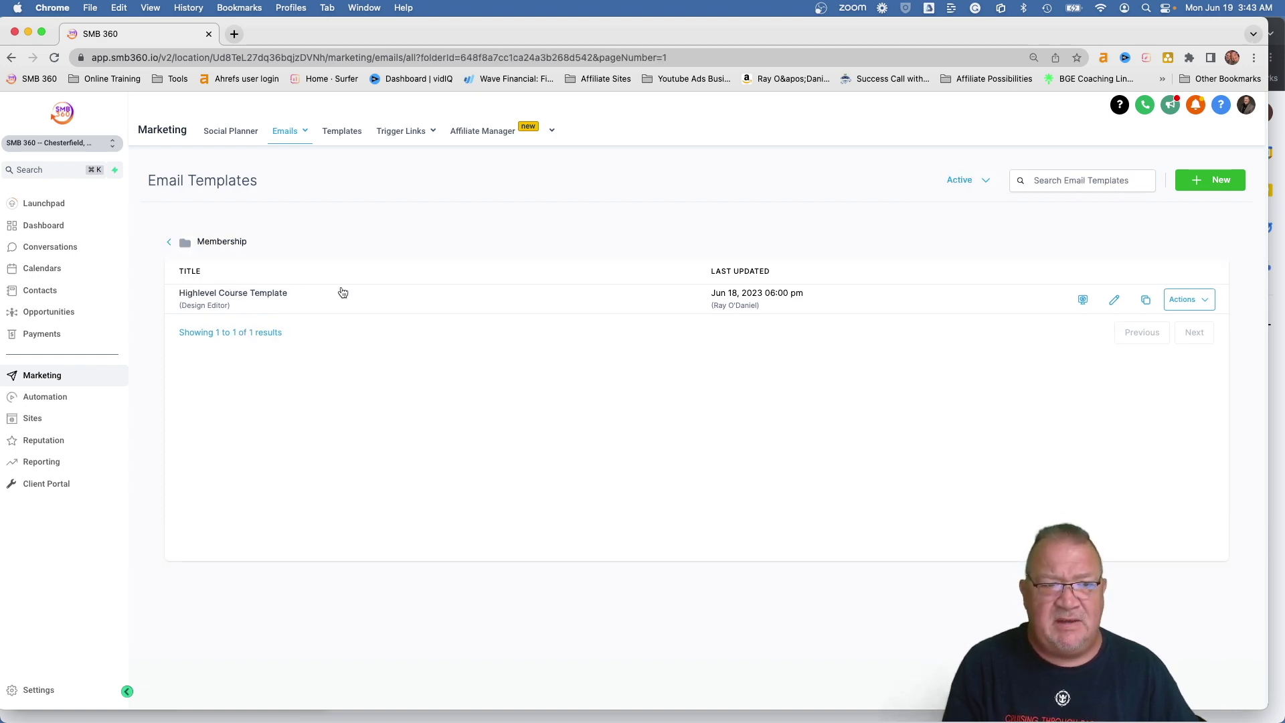
{"action": "left_click", "coordinate": [209, 297]}
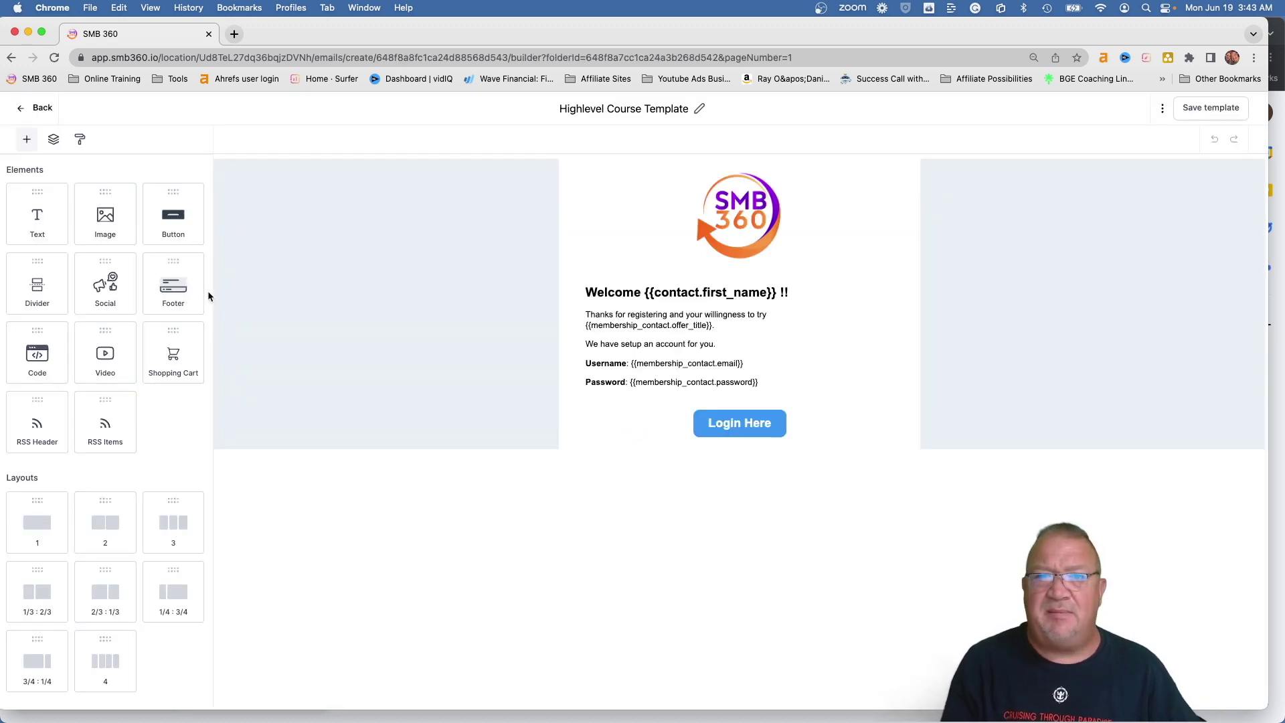
Select the welcome text block in the email template and view the categories of custom values available for it
{"action": "mouse_move", "coordinate": [736, 231]}
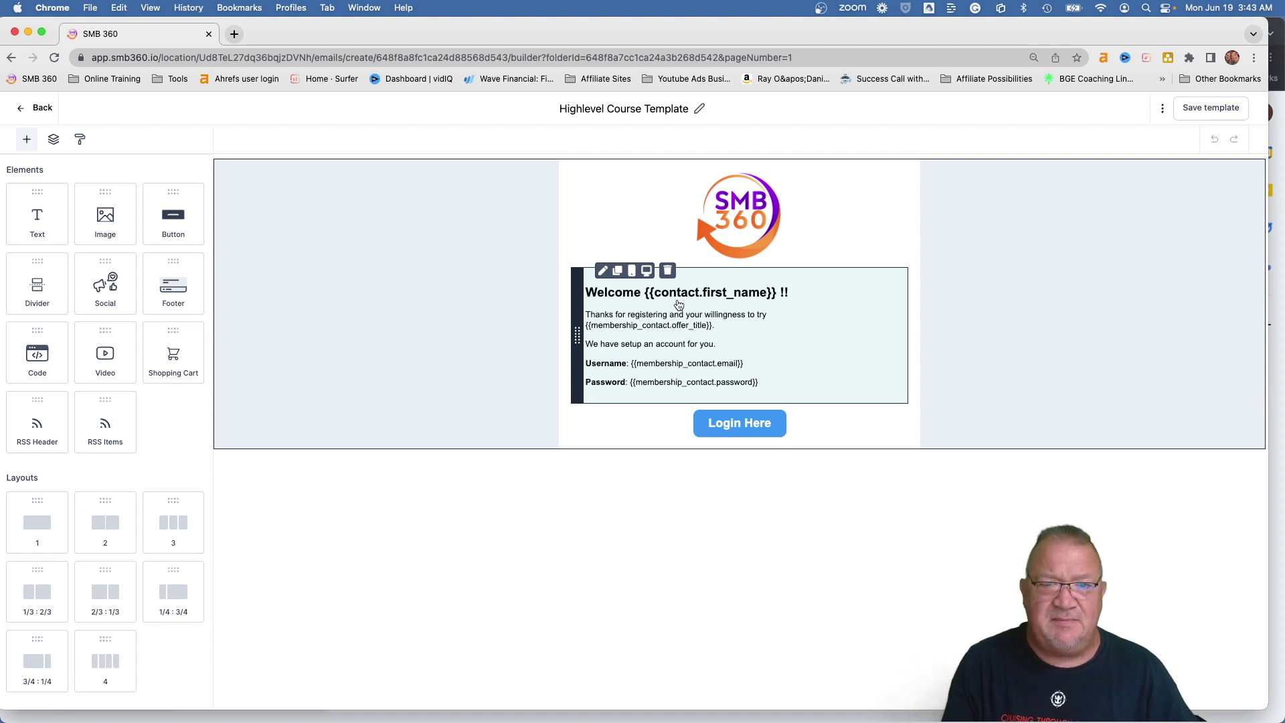
{"action": "left_click", "coordinate": [678, 326]}
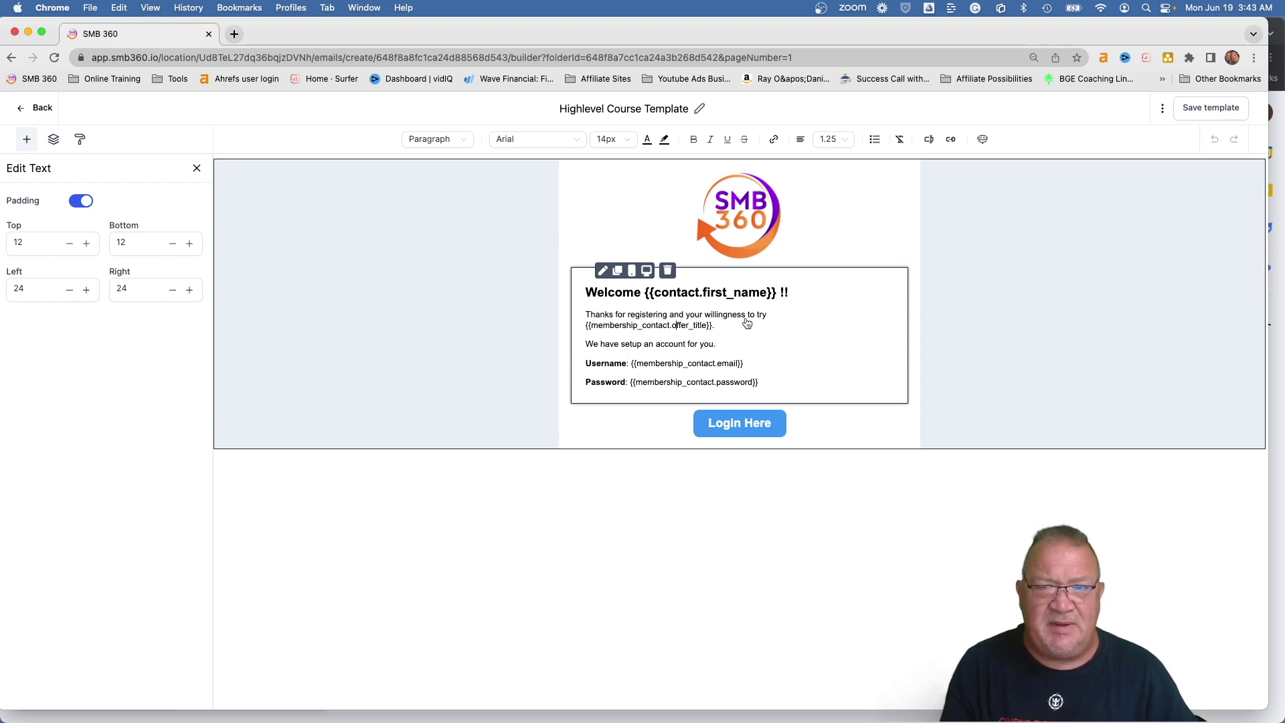
{"action": "scroll", "coordinate": [922, 146], "scroll_direction": "up", "scroll_amount": 5}
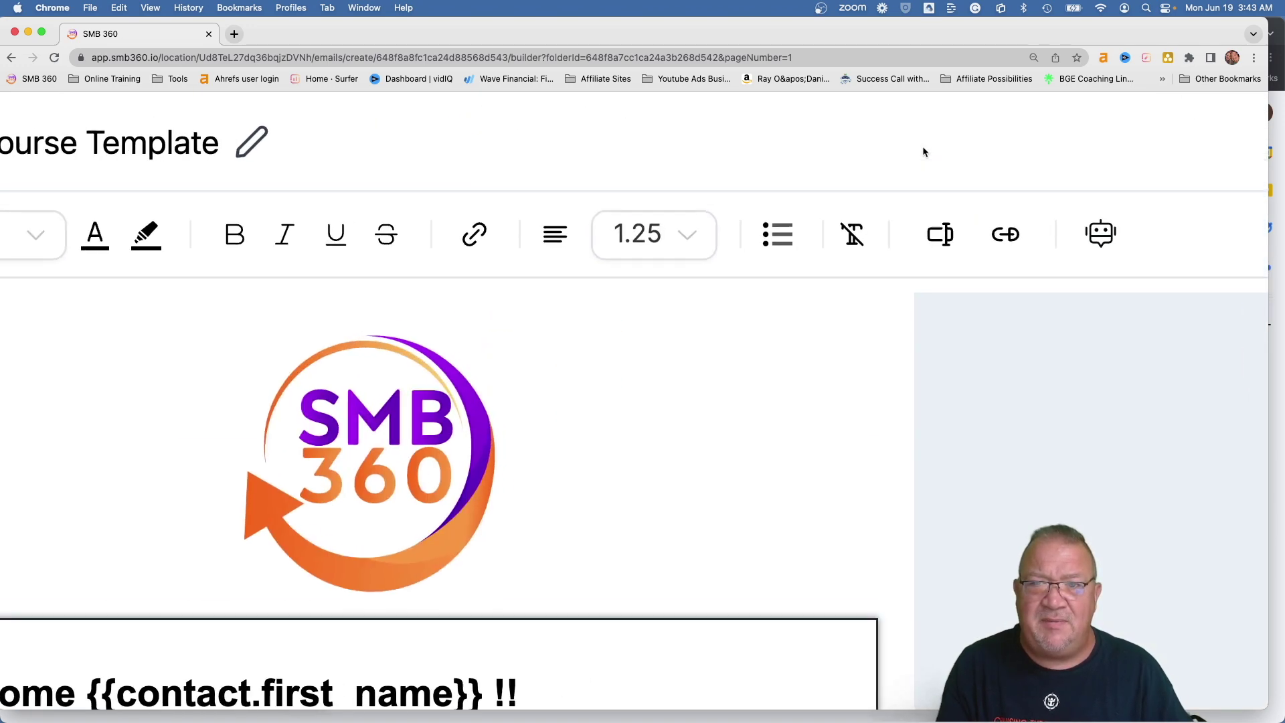
{"action": "left_click", "coordinate": [941, 237]}
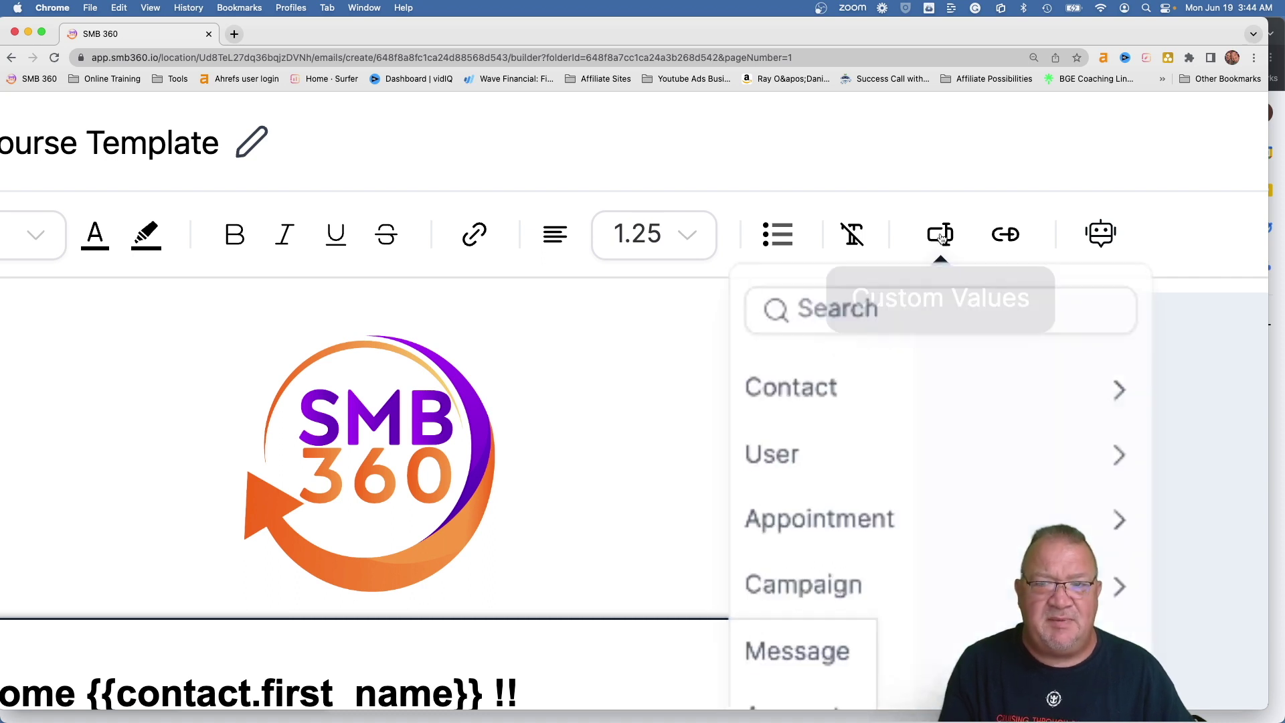
{"action": "scroll", "coordinate": [934, 372], "scroll_direction": "down", "scroll_amount": 2}
{"action": "scroll", "coordinate": [934, 373], "scroll_direction": "up", "scroll_amount": 2}
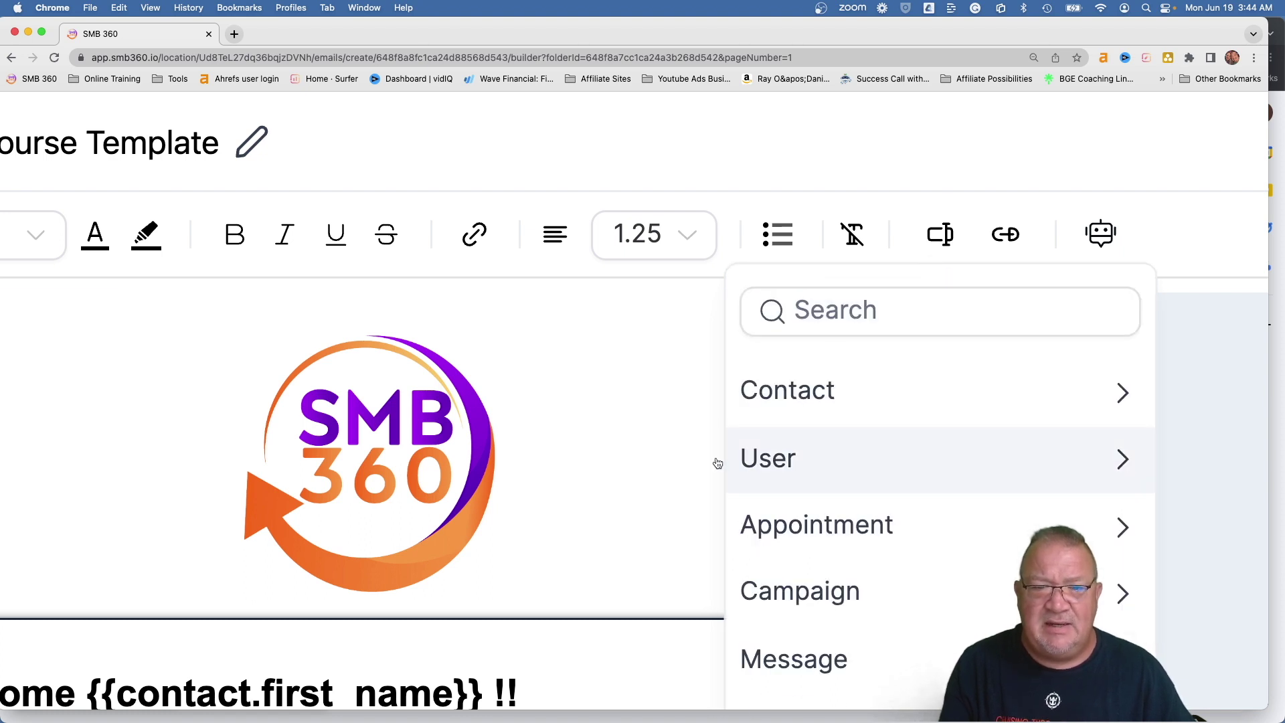
{"action": "left_click", "coordinate": [689, 475]}
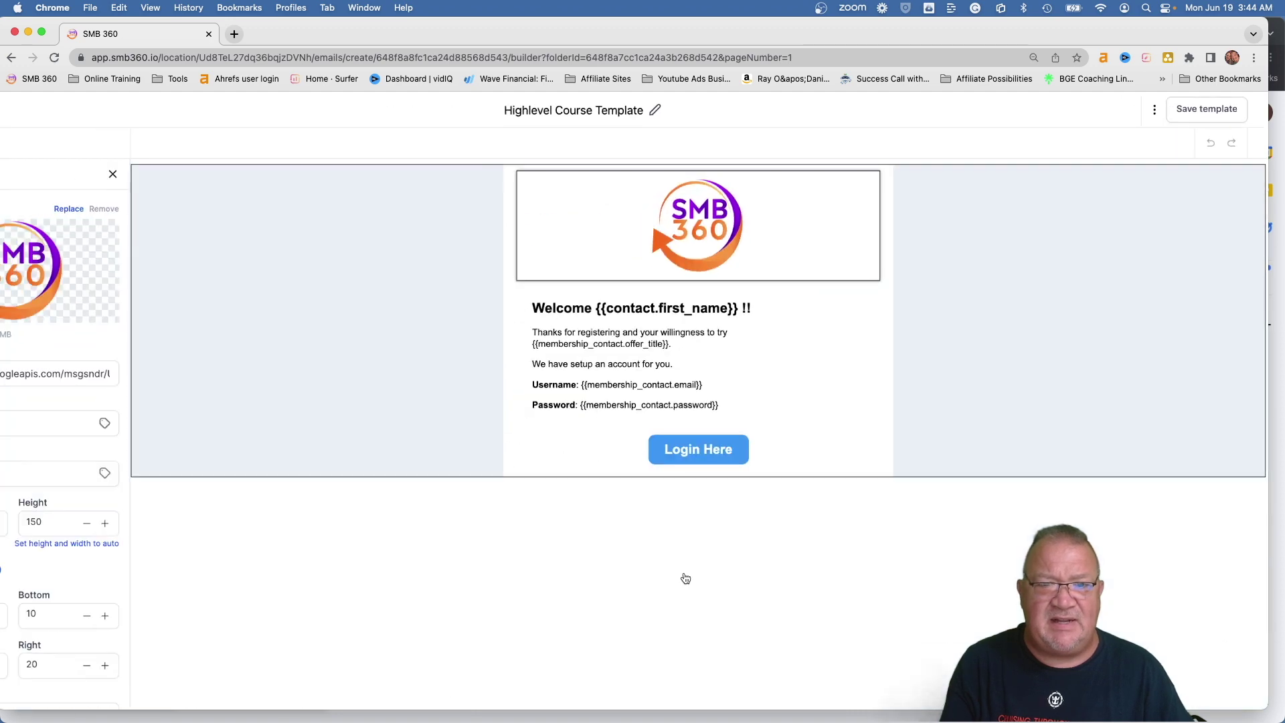
View the Membership Contacts custom values available for the welcome text block, then close the list without inserting any
{"action": "left_click", "coordinate": [689, 359]}
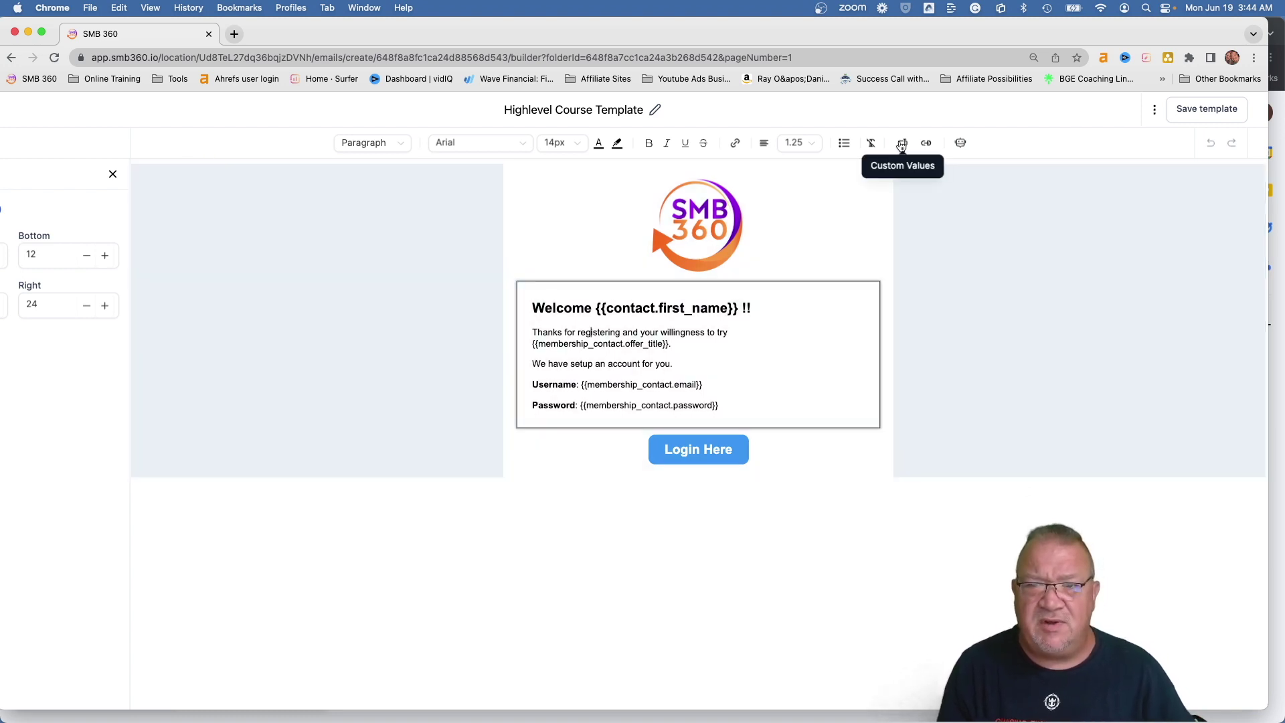
{"action": "left_click", "coordinate": [902, 144]}
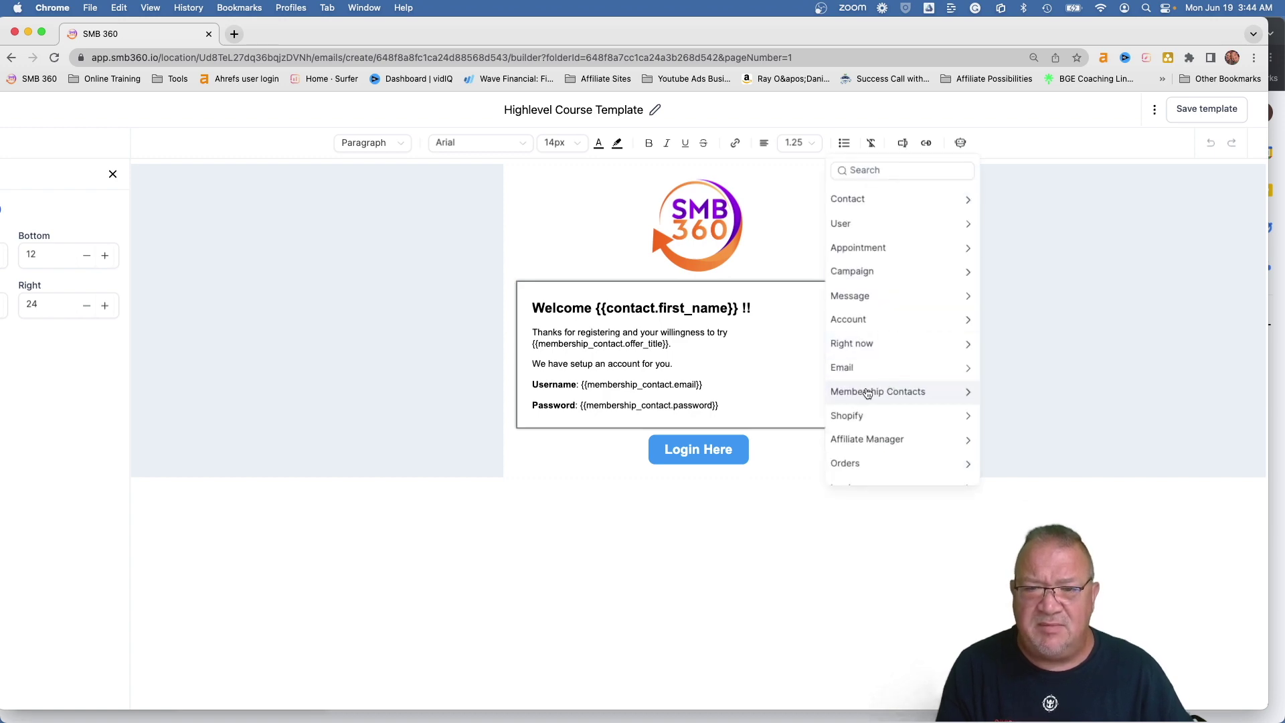
{"action": "scroll", "coordinate": [868, 394], "scroll_direction": "up", "scroll_amount": 5}
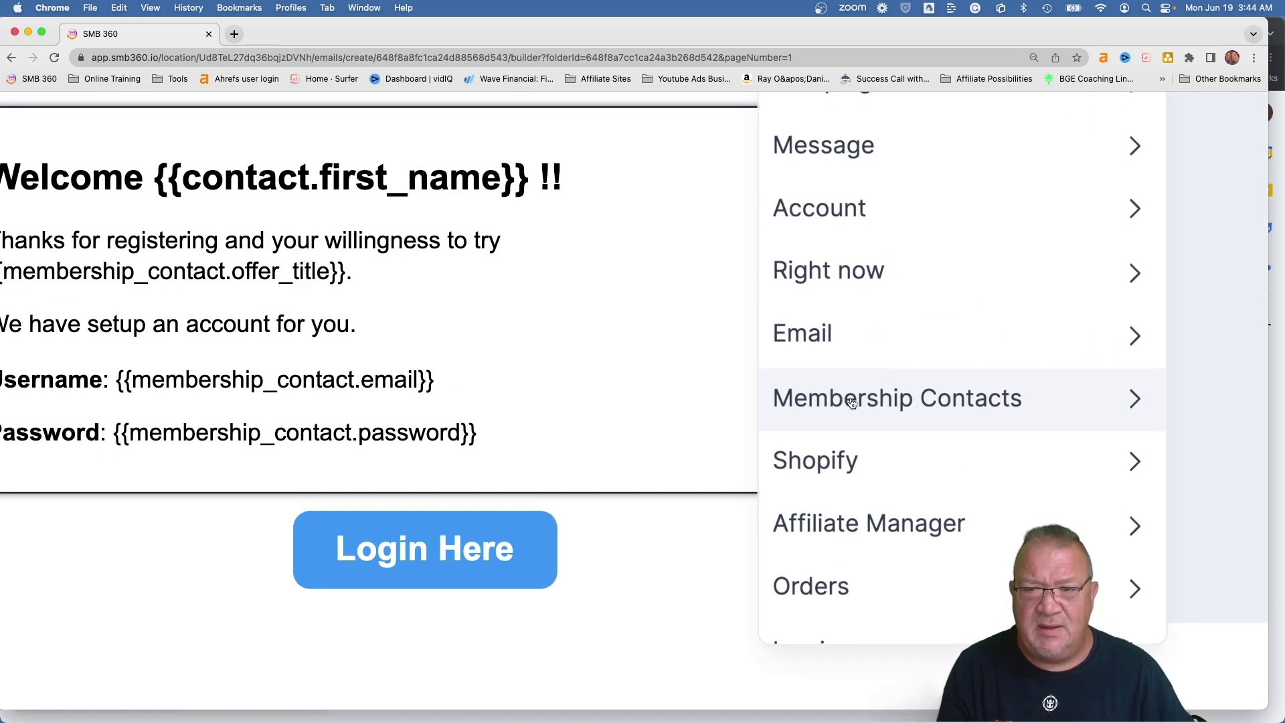
{"action": "left_click", "coordinate": [857, 400]}
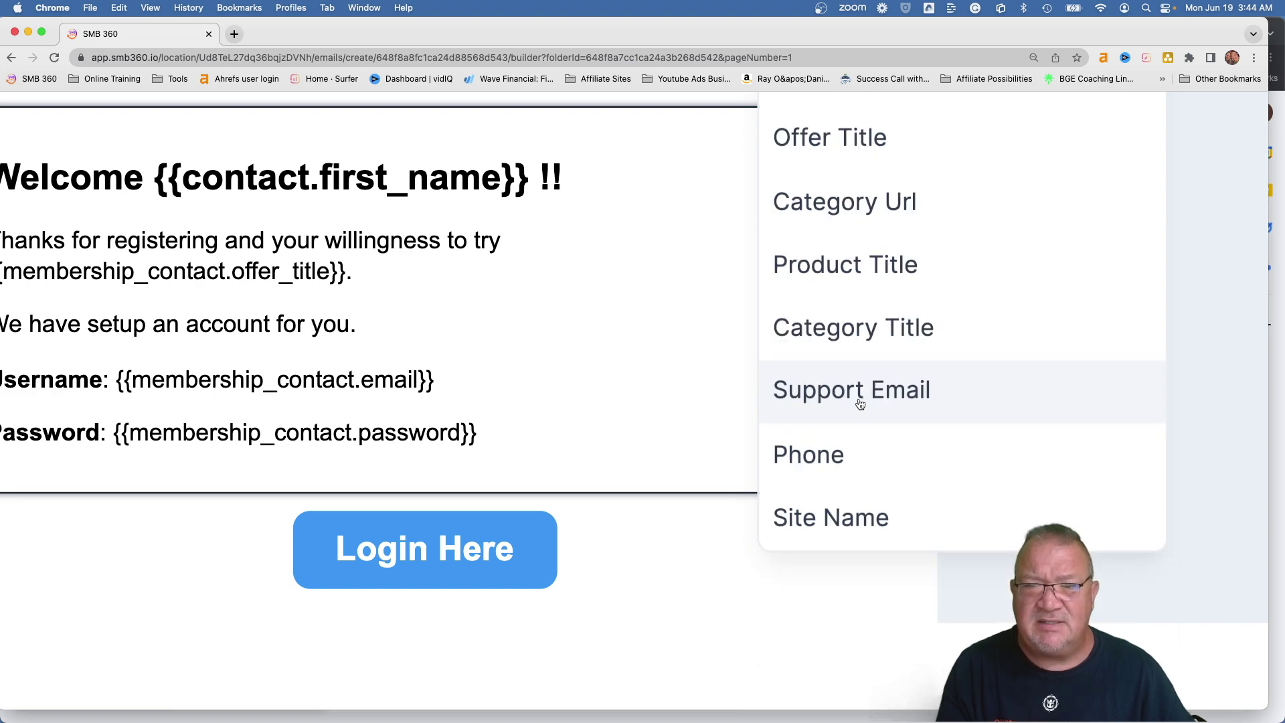
{"action": "scroll", "coordinate": [860, 404], "scroll_direction": "up", "scroll_amount": 5}
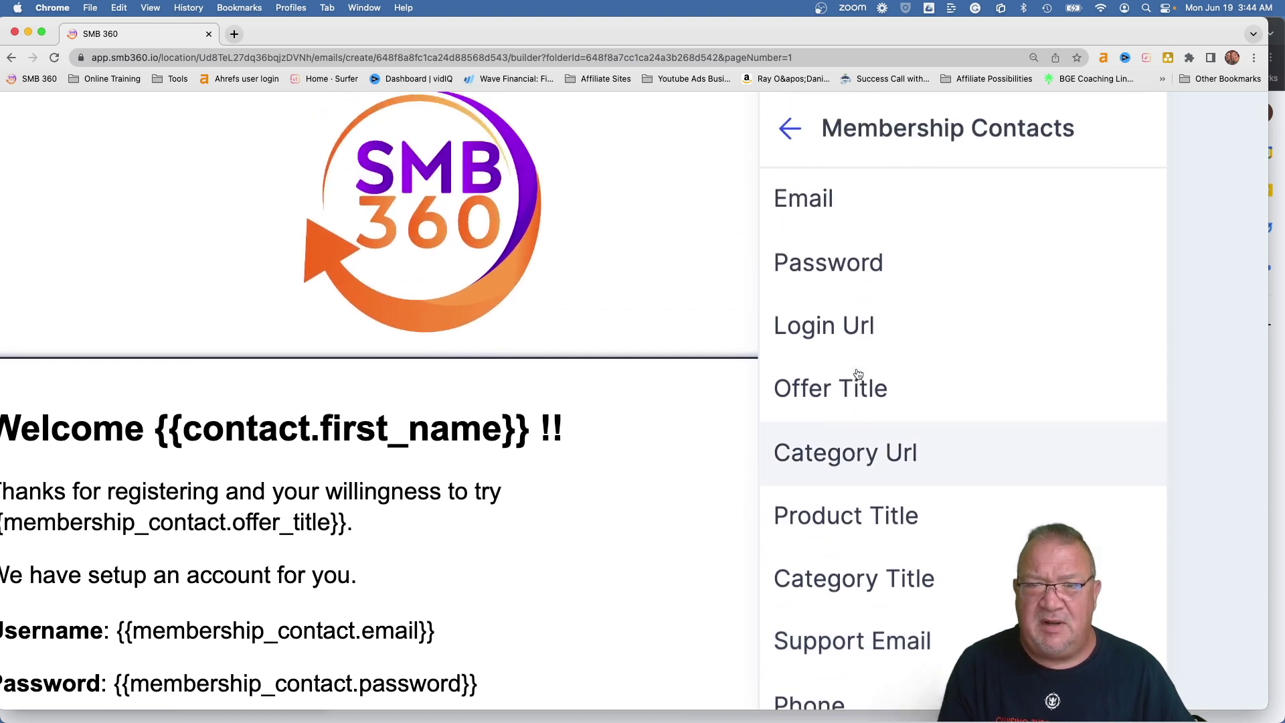
{"action": "scroll", "coordinate": [858, 373], "scroll_direction": "down", "scroll_amount": 5}
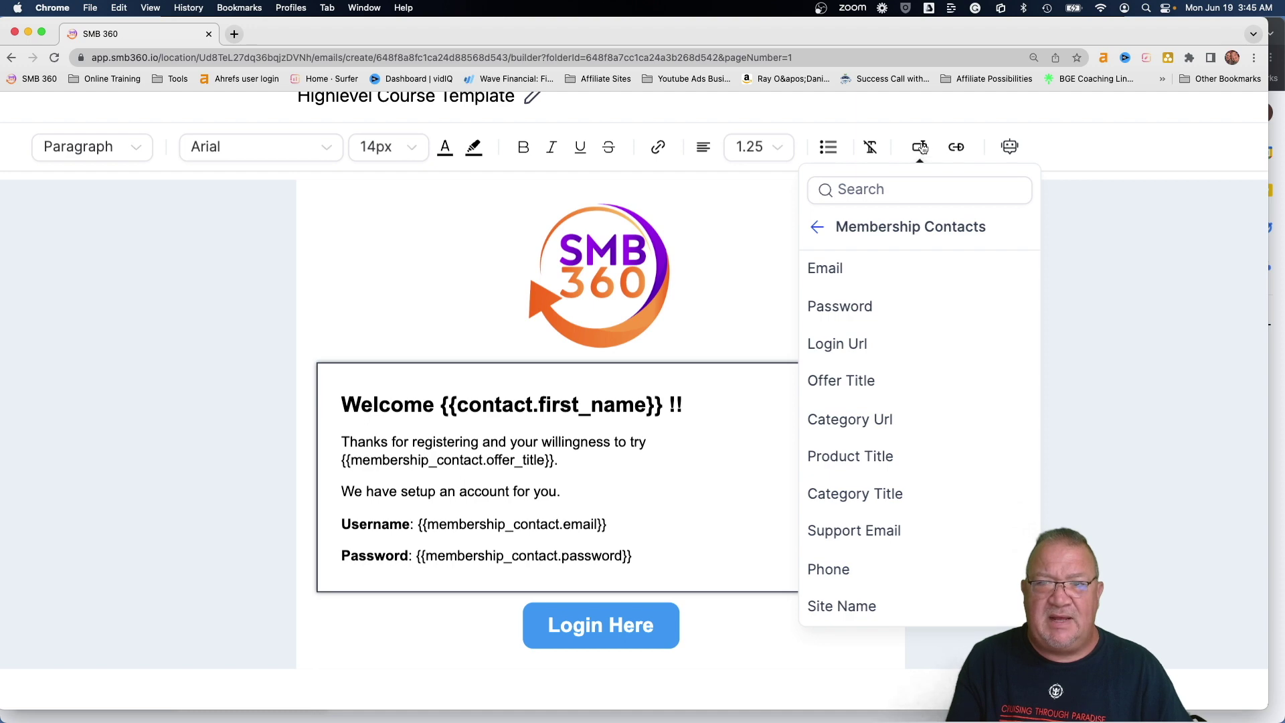
{"action": "left_click", "coordinate": [760, 268]}
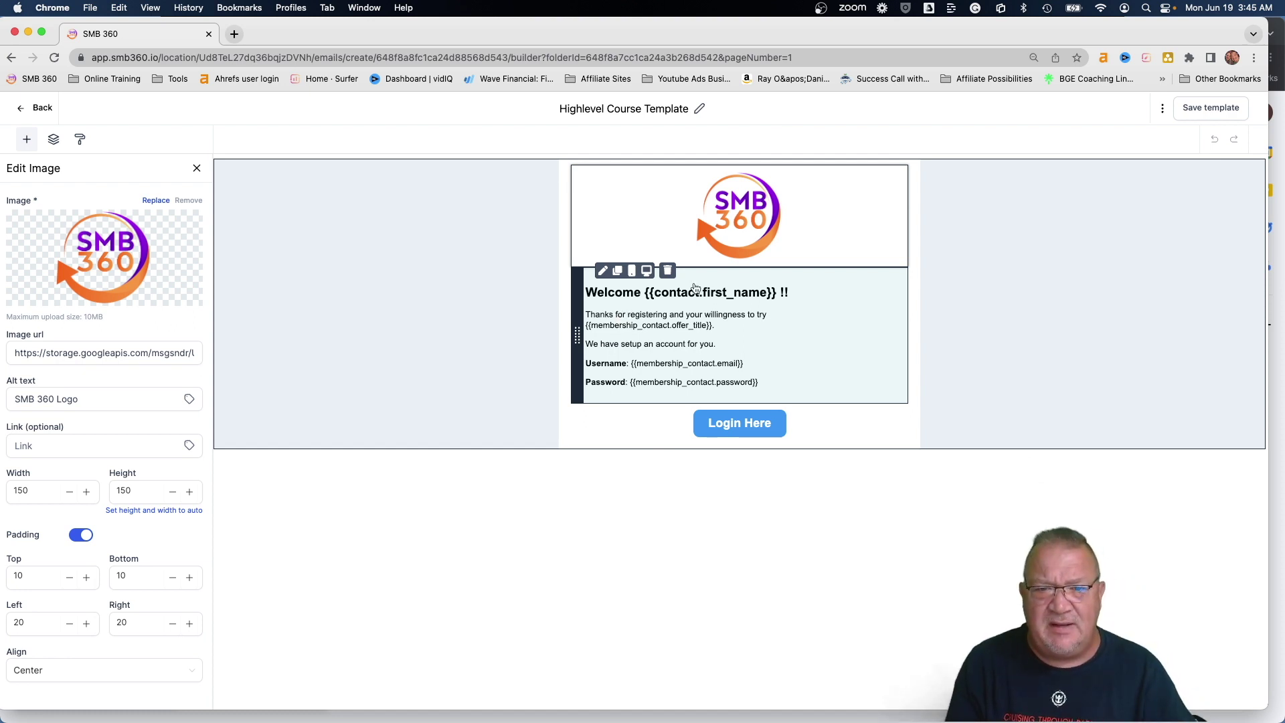
Open the Login Here button's settings and check its link URL, leaving it as is
{"action": "left_click", "coordinate": [723, 426]}
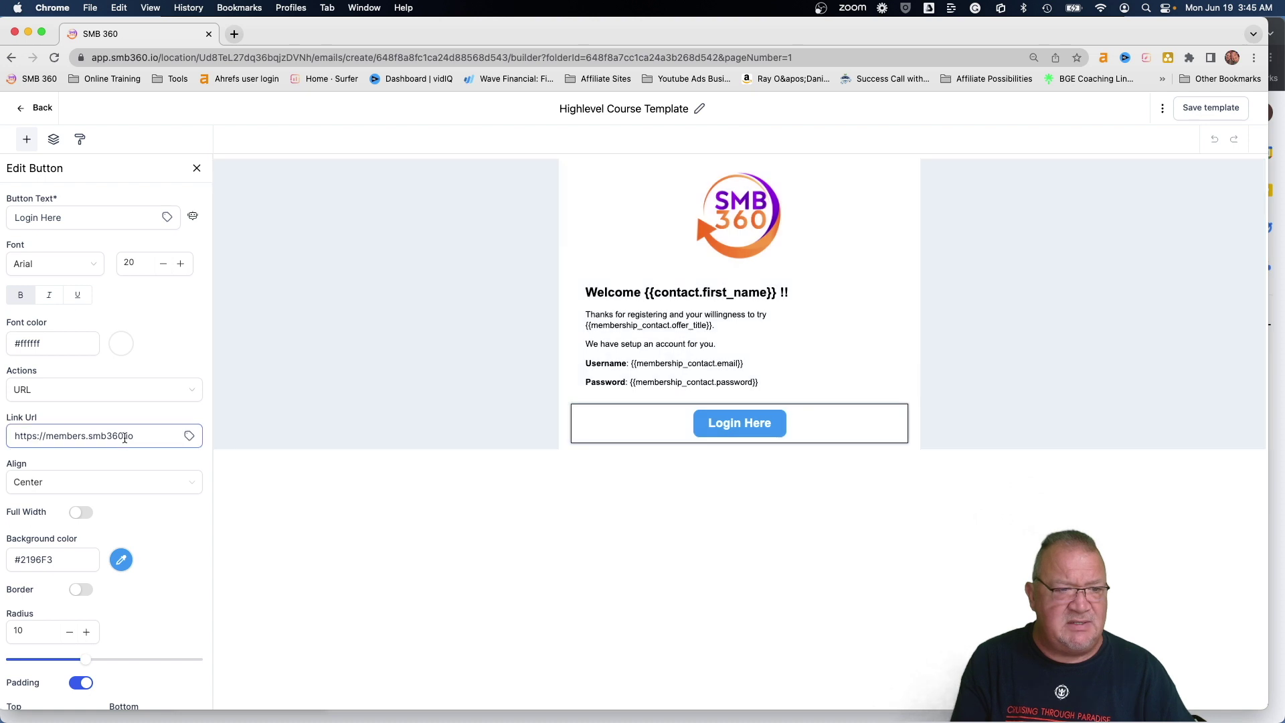
{"action": "left_click", "coordinate": [26, 439]}
{"action": "left_click_drag", "start_coordinate": [15, 435], "coordinate": [154, 443]}
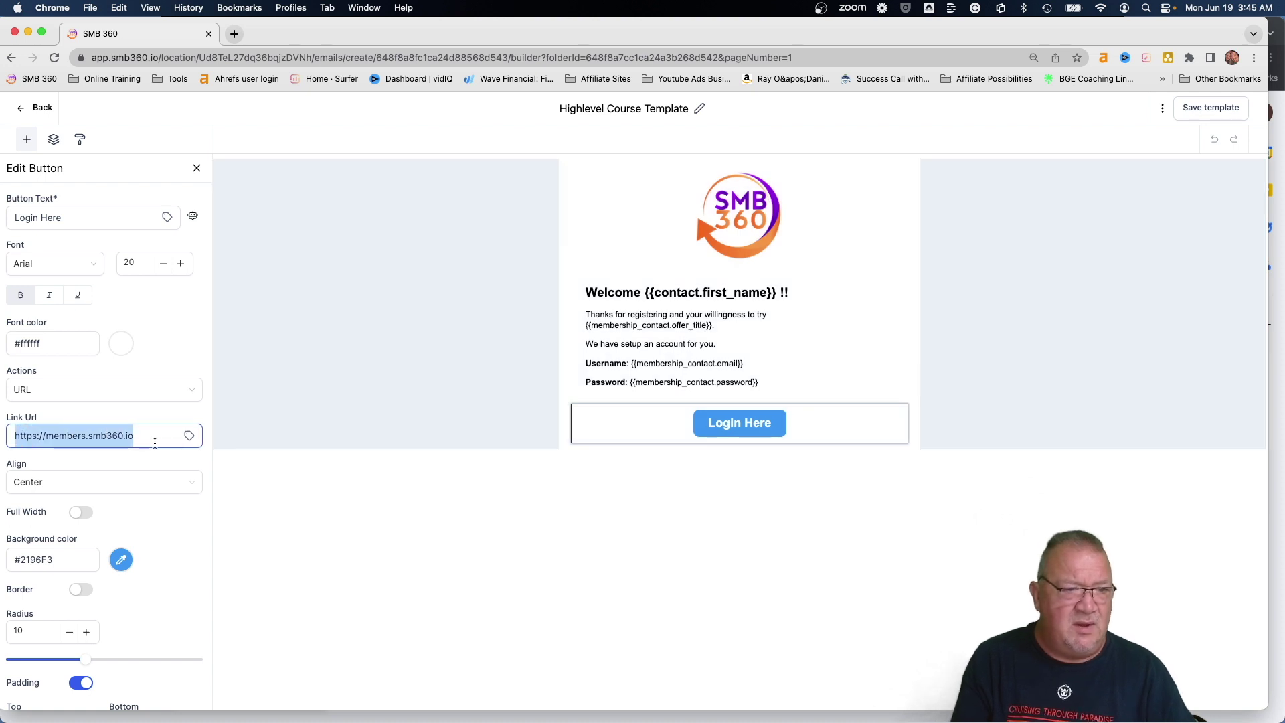
{"action": "left_click", "coordinate": [153, 442]}
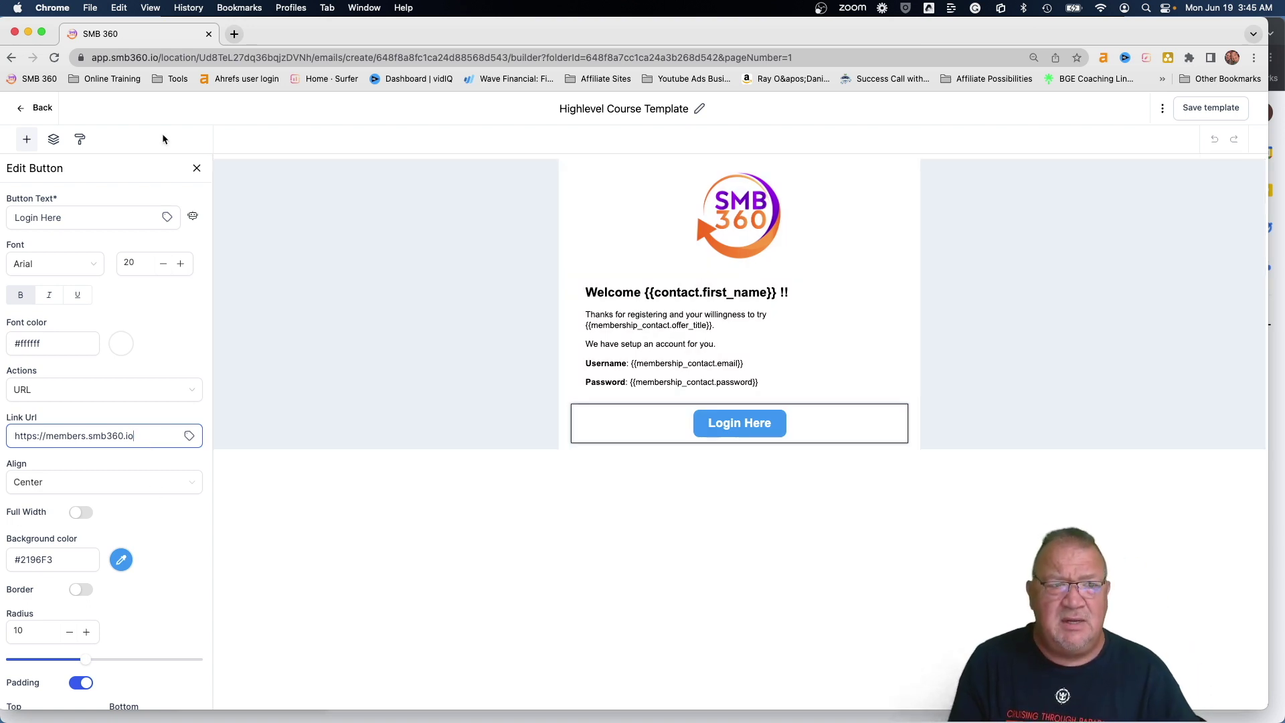
Leave the template editor and open the email settings of the memberships area under Sites
{"action": "left_click", "coordinate": [30, 107]}
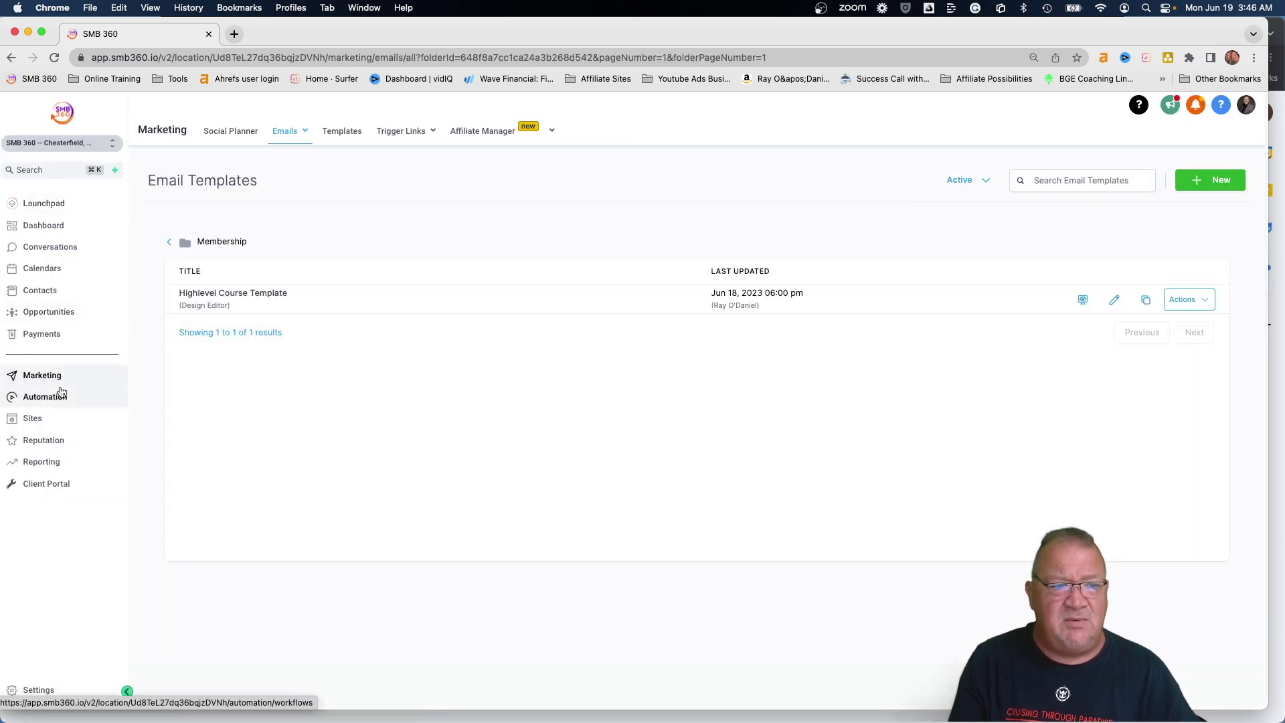
{"action": "left_click", "coordinate": [59, 419]}
{"action": "mouse_move", "coordinate": [425, 131]}
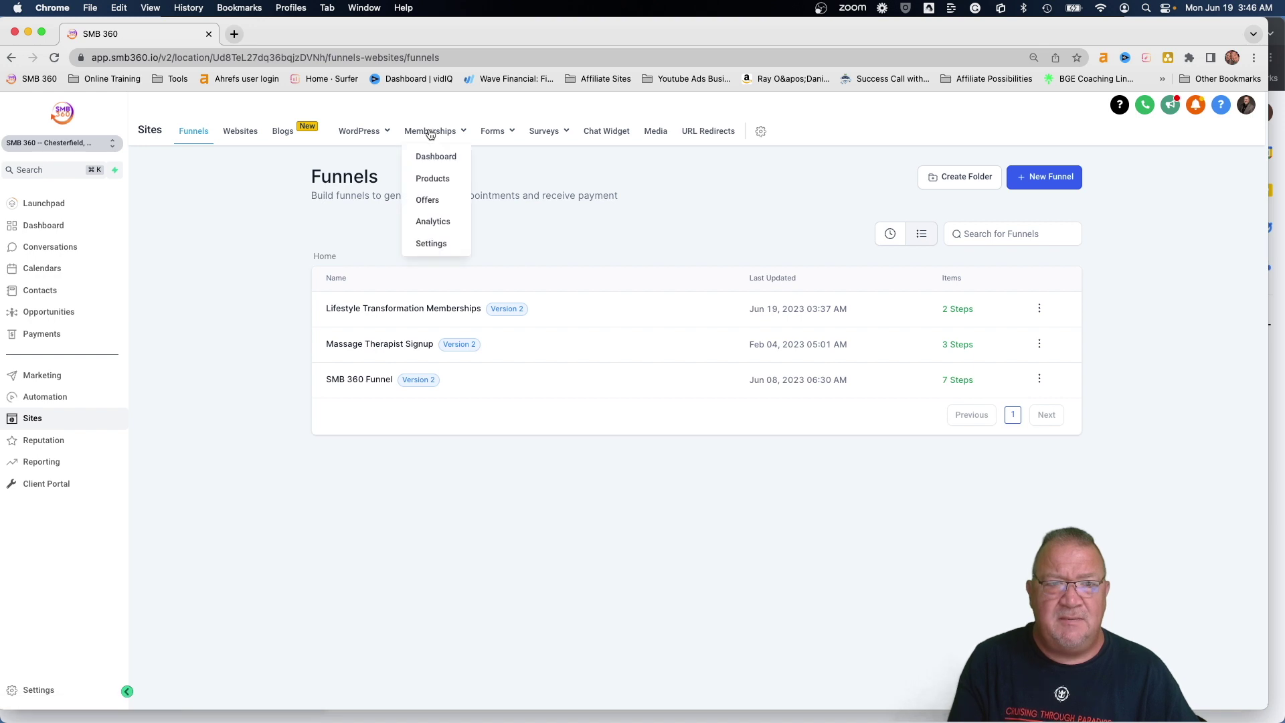
{"action": "left_click", "coordinate": [431, 245]}
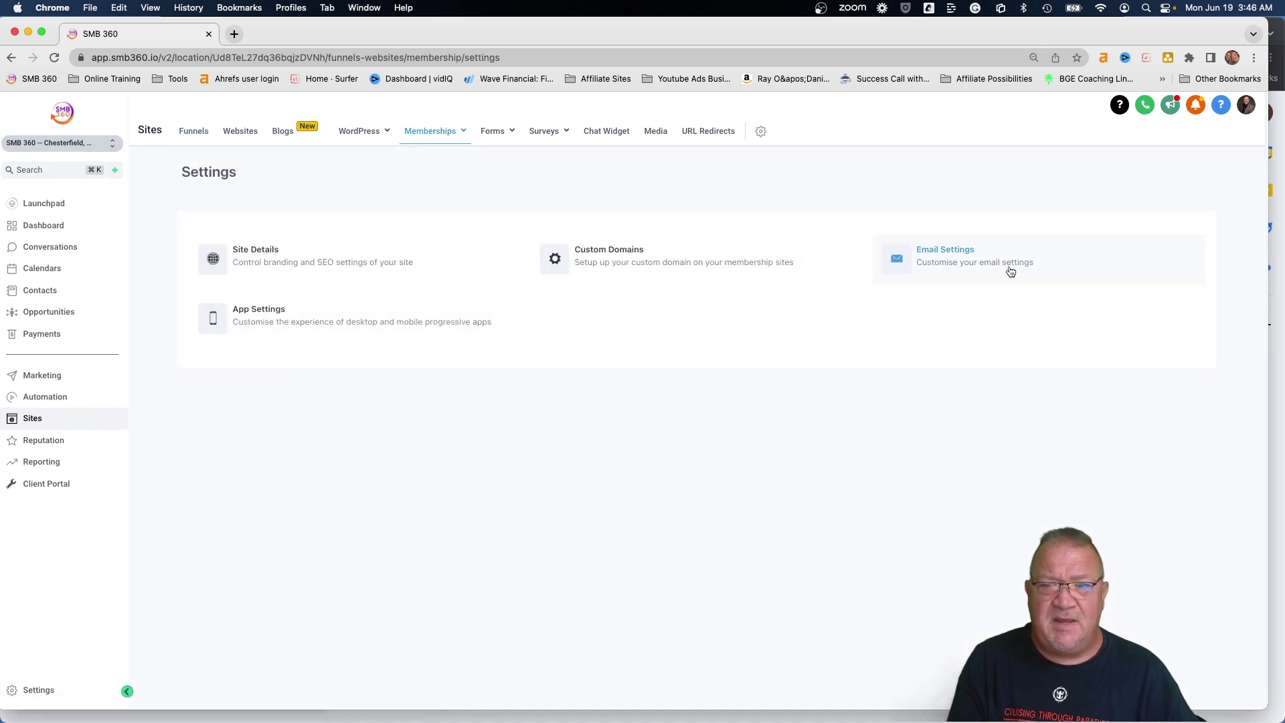
{"action": "left_click", "coordinate": [964, 267]}
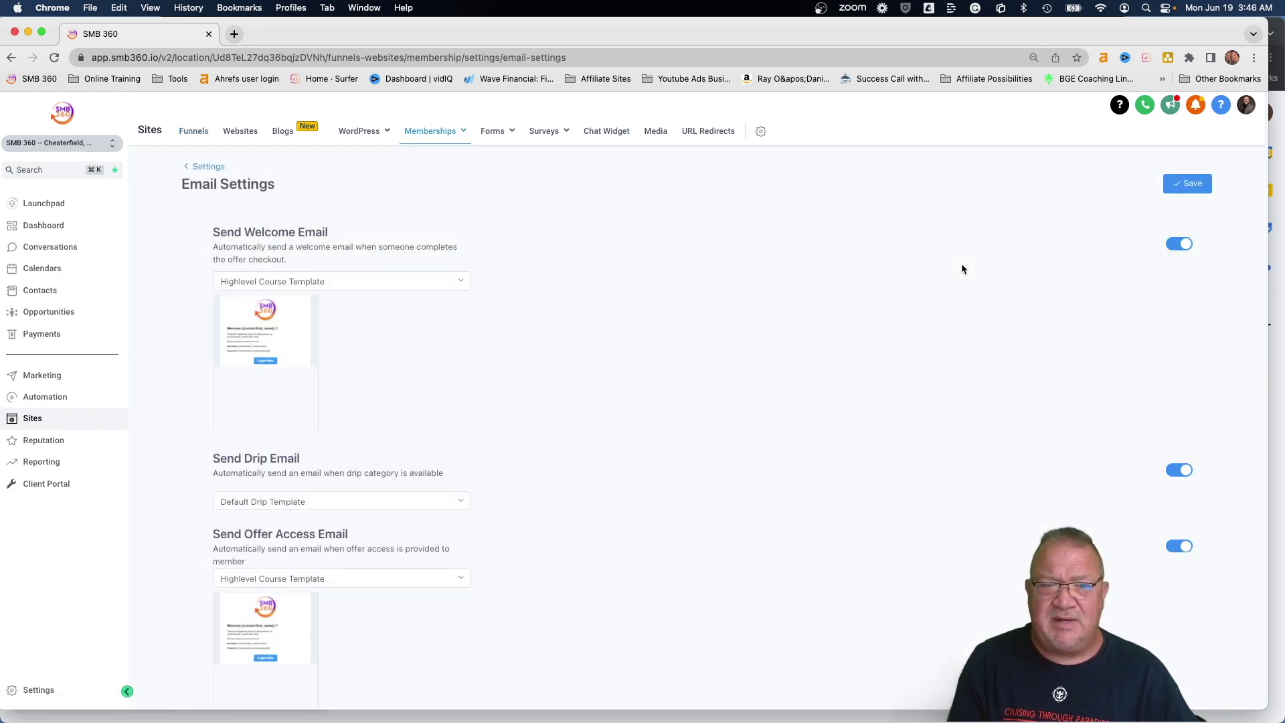
Review the templates for the welcome, drip and offer access emails, keeping Highlevel Course Template for the welcome email, and return to the funnels list
{"action": "left_click", "coordinate": [444, 281]}
{"action": "left_click", "coordinate": [516, 291]}
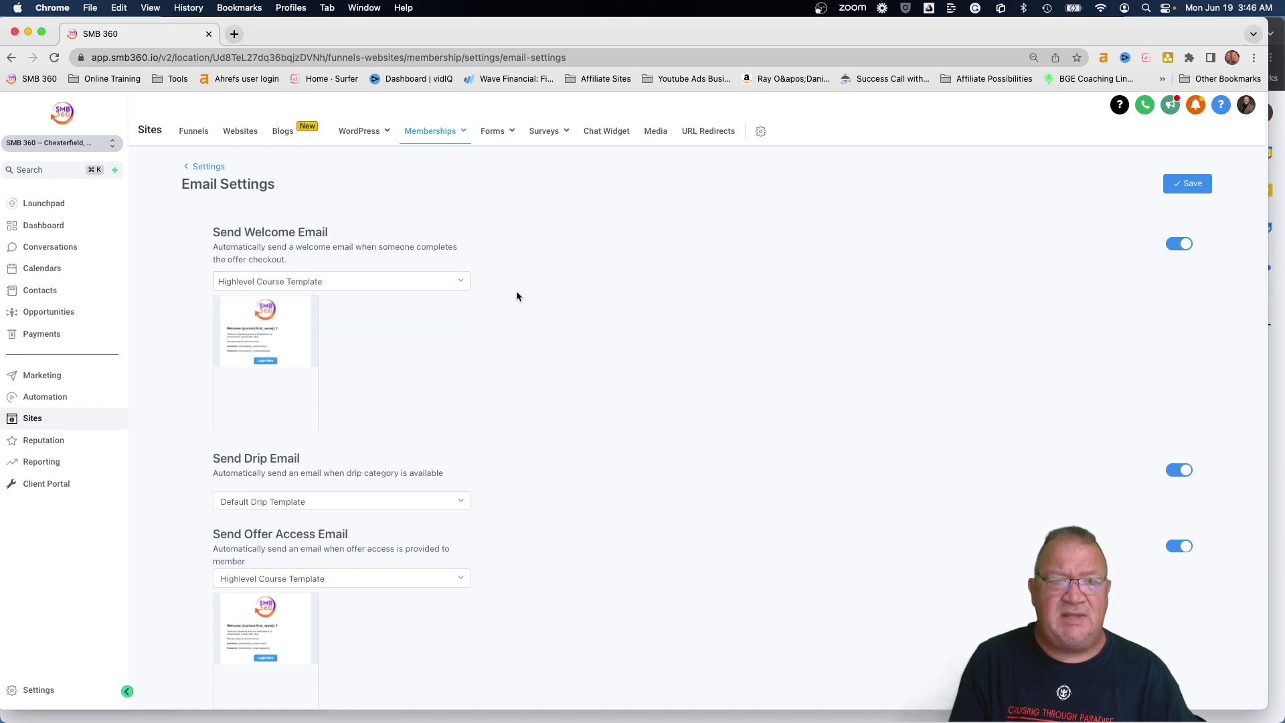
{"action": "scroll", "coordinate": [516, 290], "scroll_direction": "down", "scroll_amount": 1}
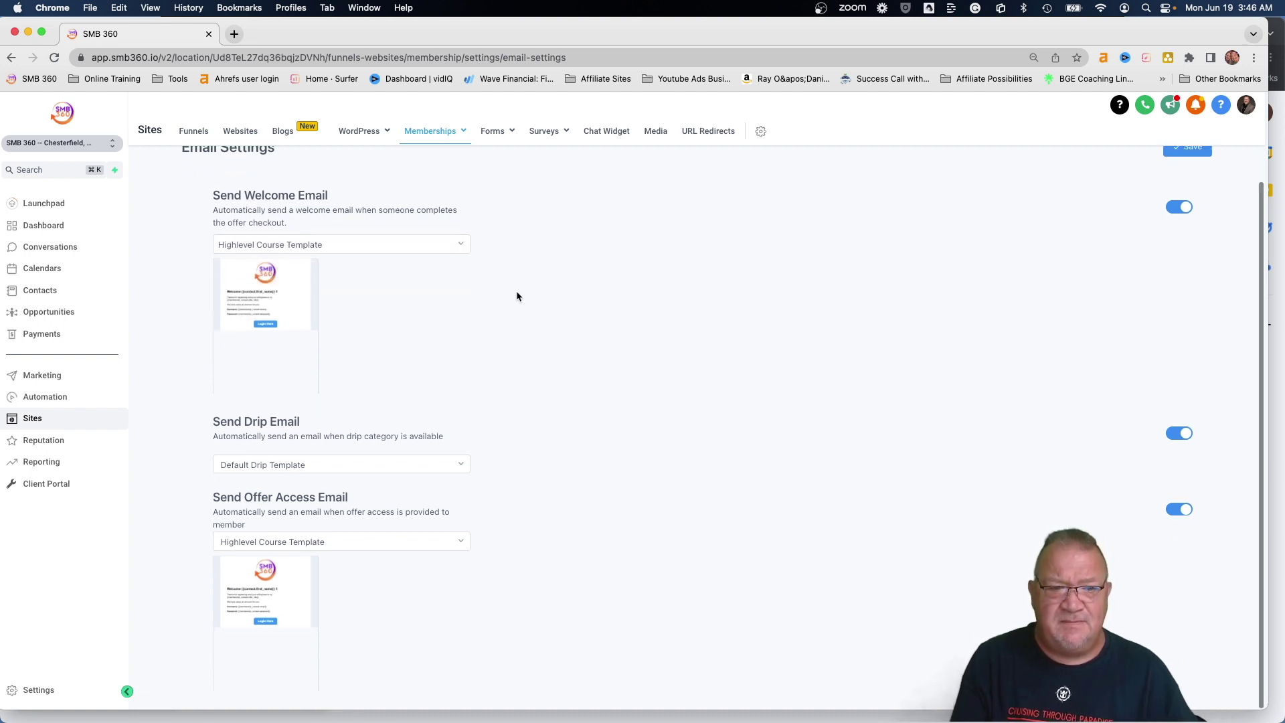
{"action": "scroll", "coordinate": [516, 291], "scroll_direction": "up", "scroll_amount": 1}
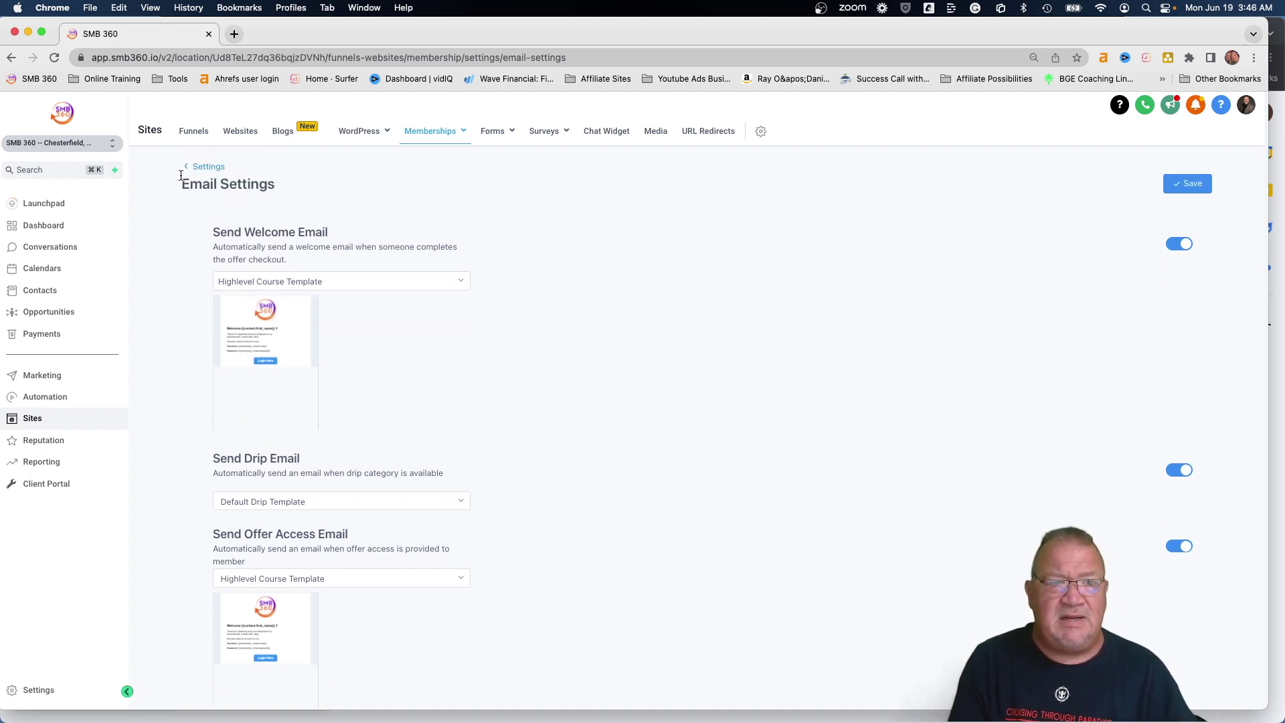
{"action": "left_click", "coordinate": [191, 134]}
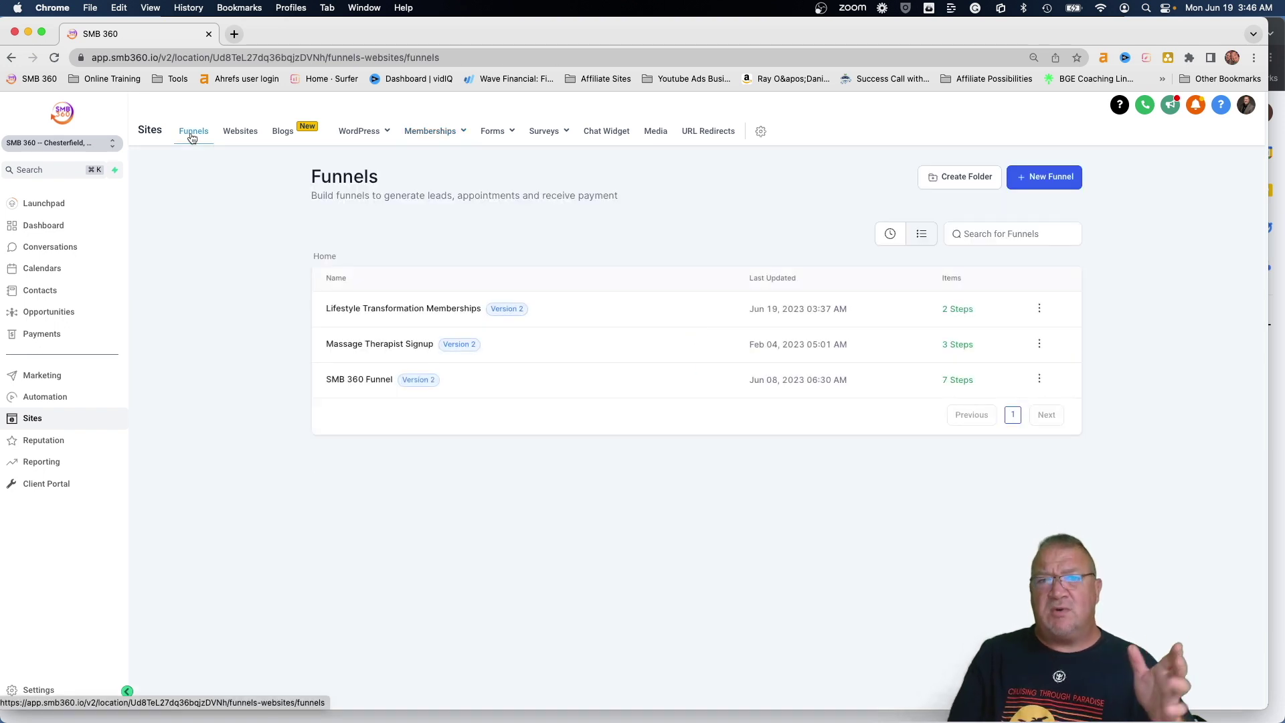